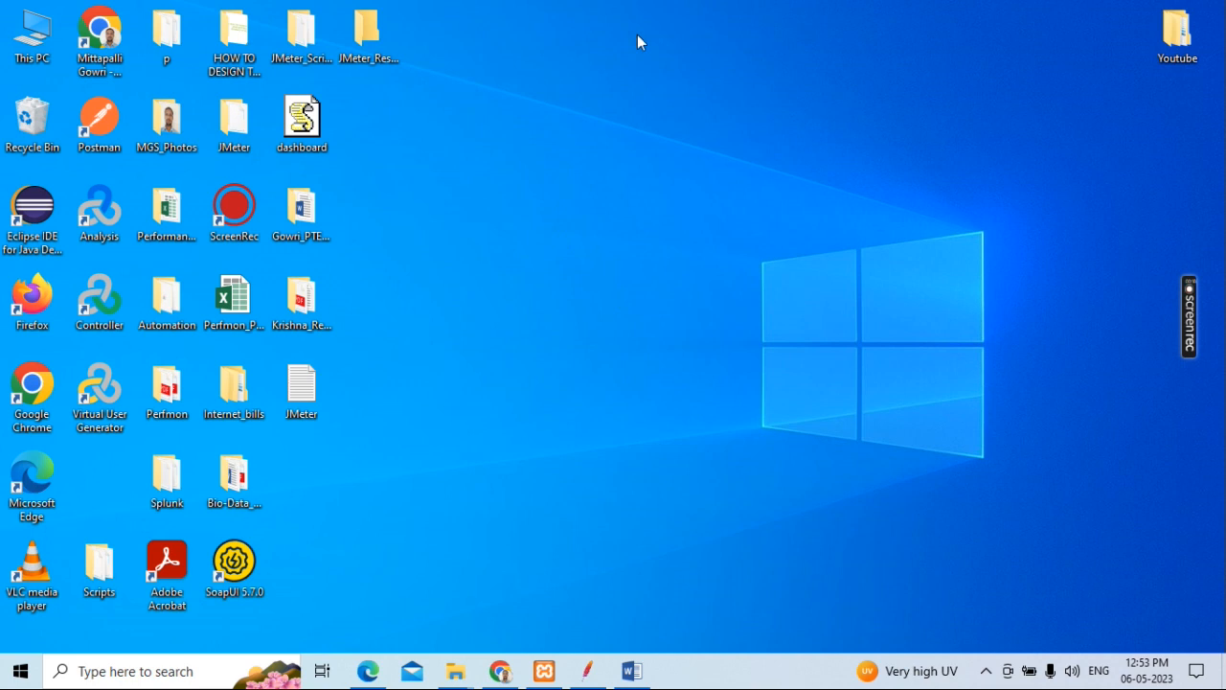
Step: Switch to the DB_Testing document in Word and review its title and the Step1 instruction on adding the MySQL JDBC driver jar
mouse_move(632, 676)
left_click(651, 623)
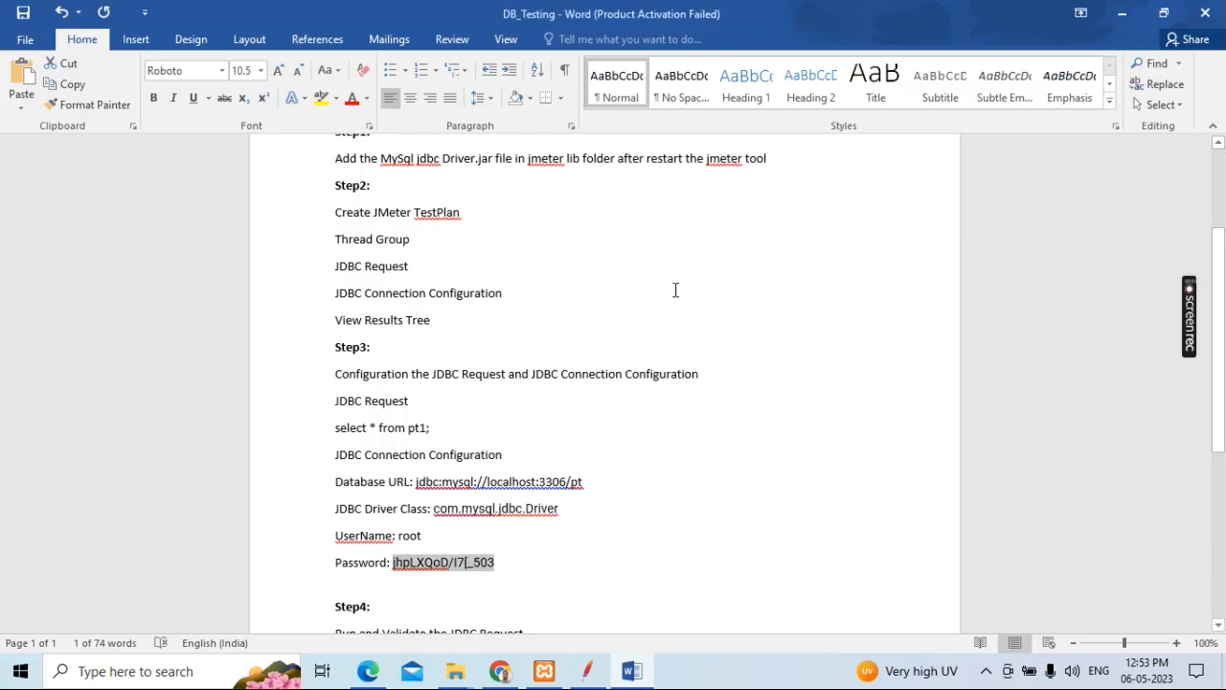
scroll(651, 488, "up", 4)
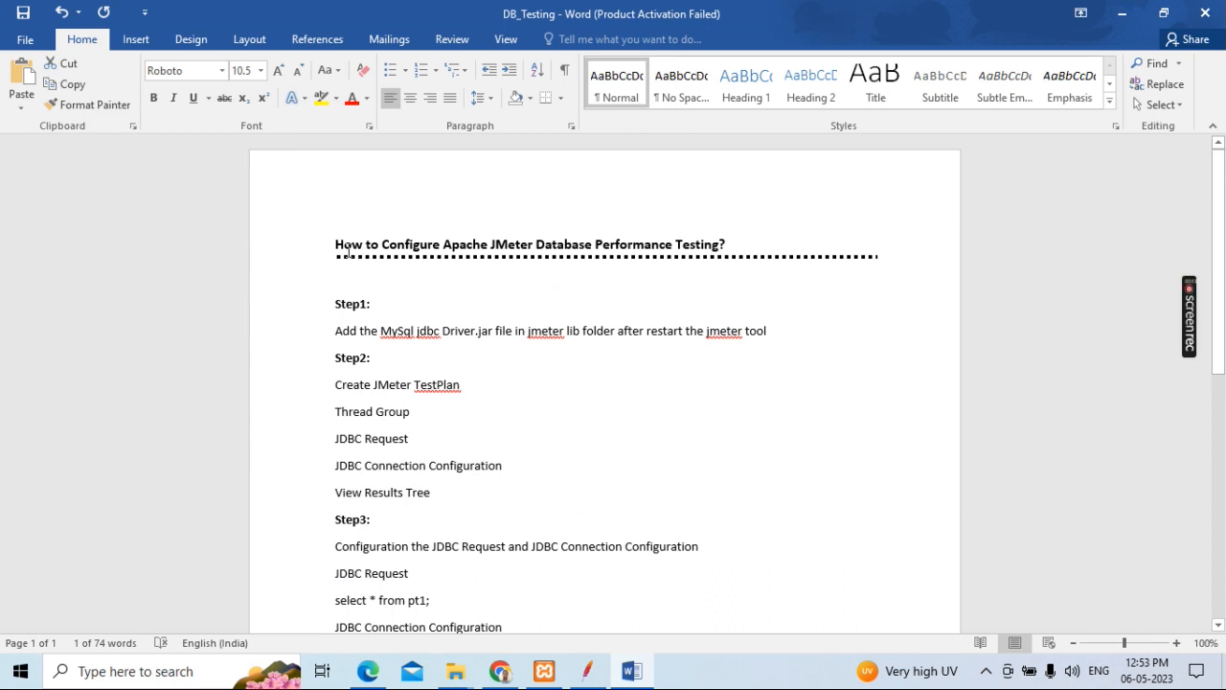
left_click_drag(333, 244, 526, 249)
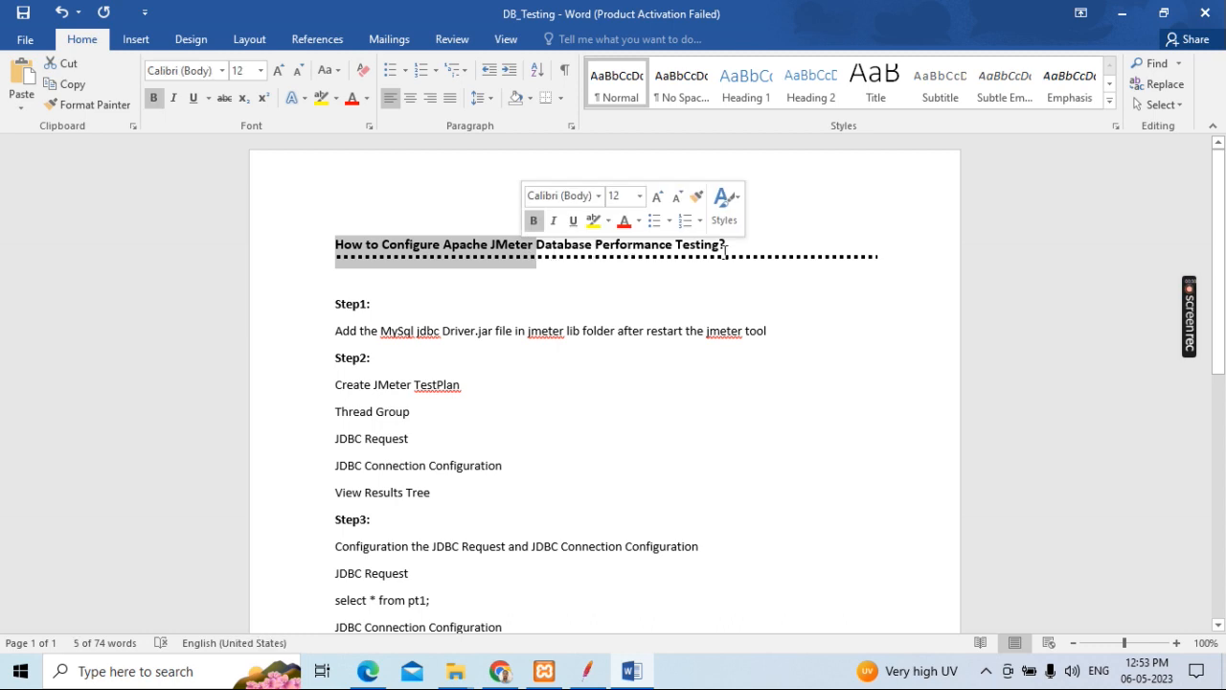
left_click(727, 245)
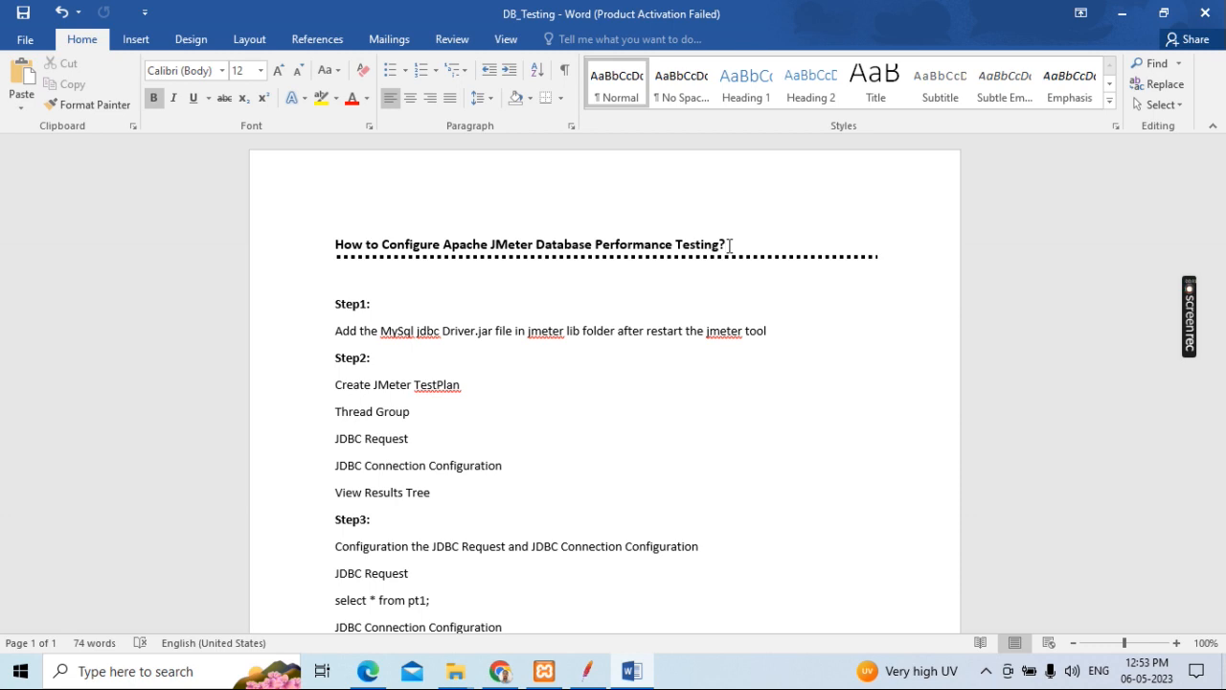
left_click_drag(383, 244, 439, 244)
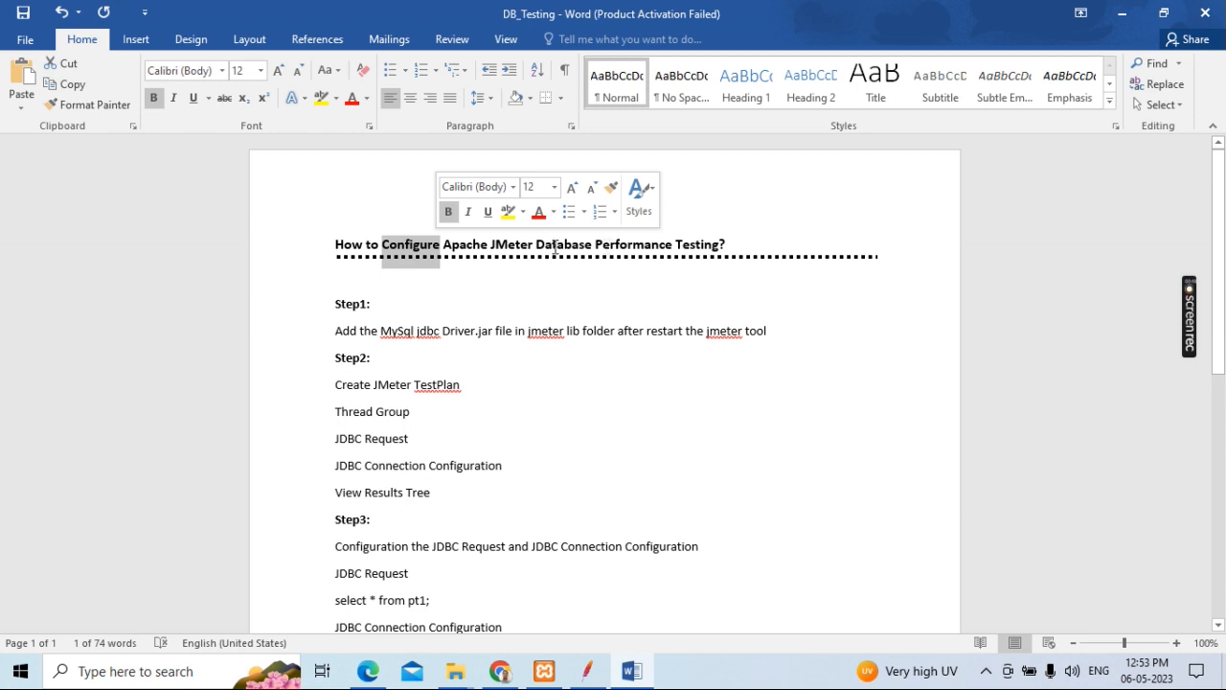
left_click(726, 245)
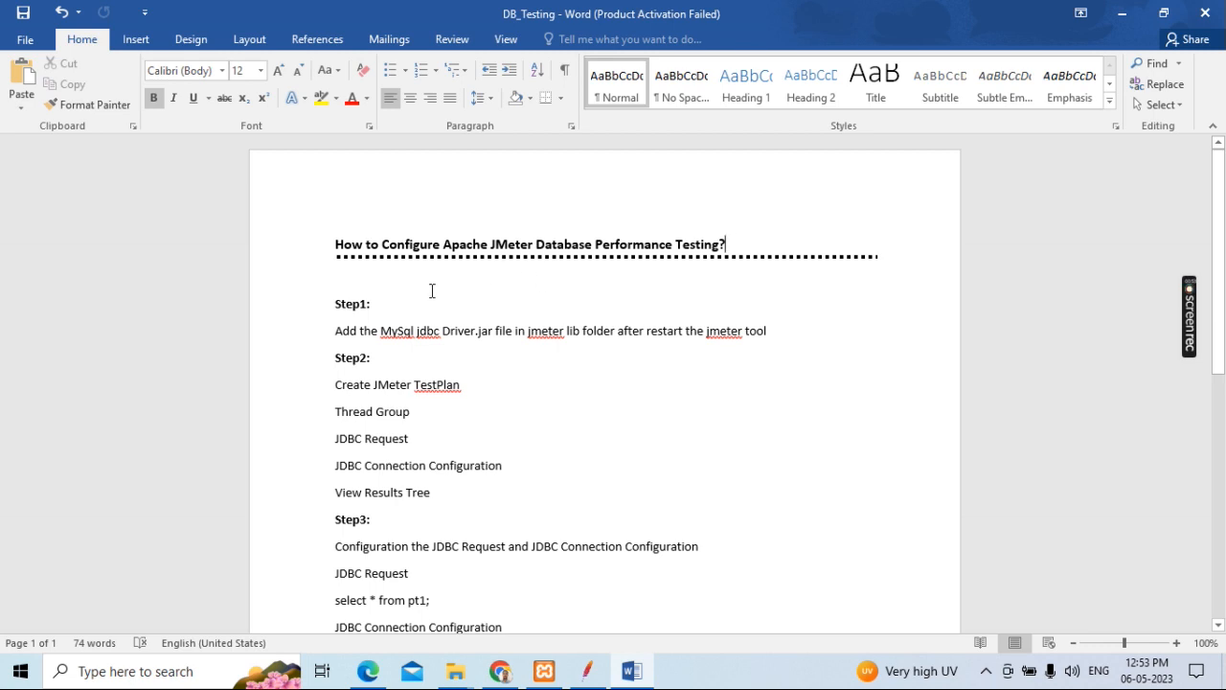
left_click_drag(334, 302, 367, 300)
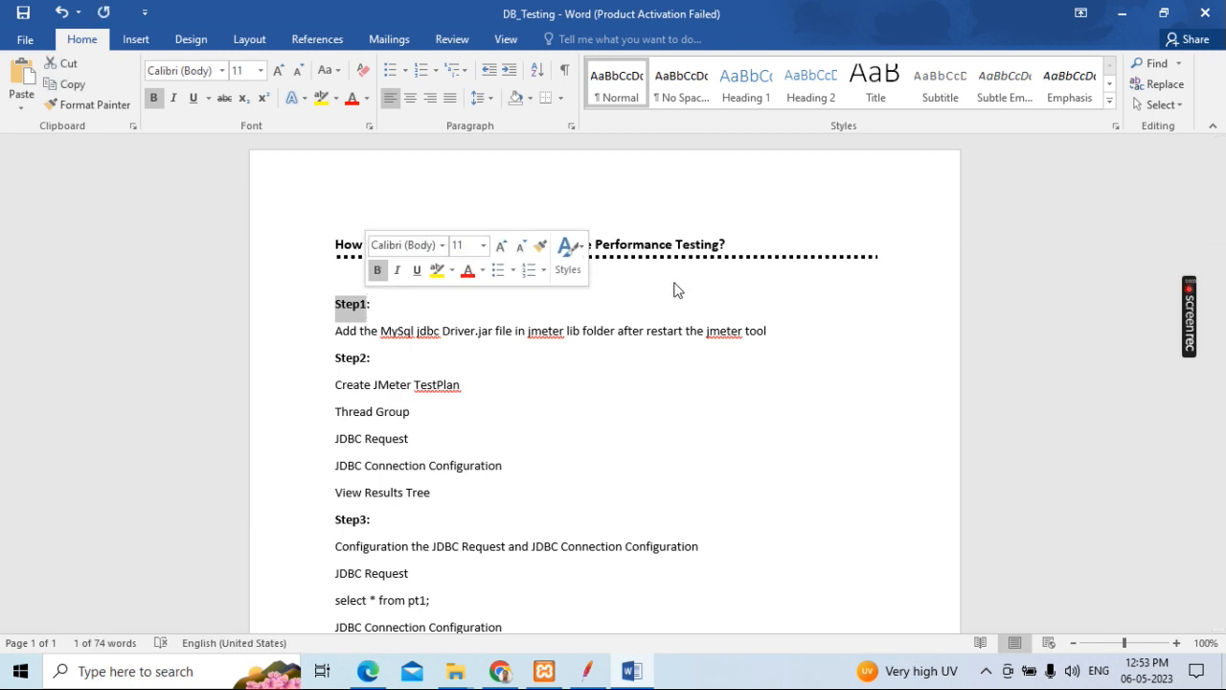
left_click(632, 280)
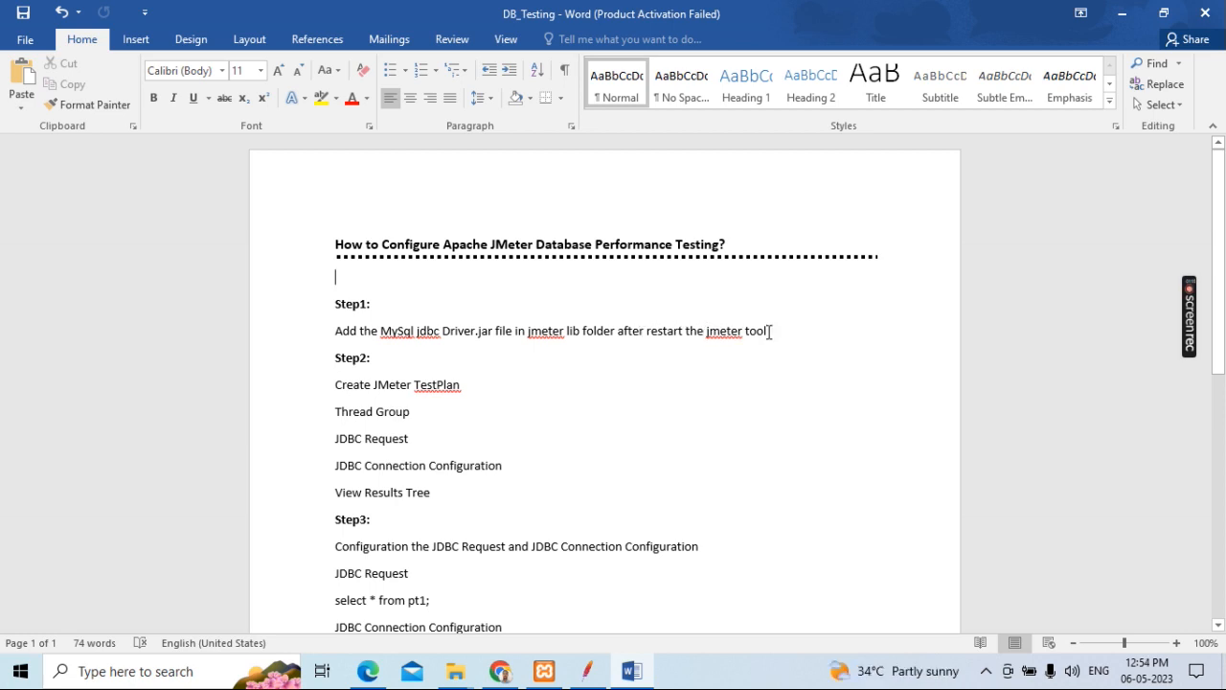
left_click_drag(766, 335, 343, 335)
left_click(405, 346)
Step: Switch to Chrome and search Google for "mysql jdbc driver jar download"
left_click(492, 589)
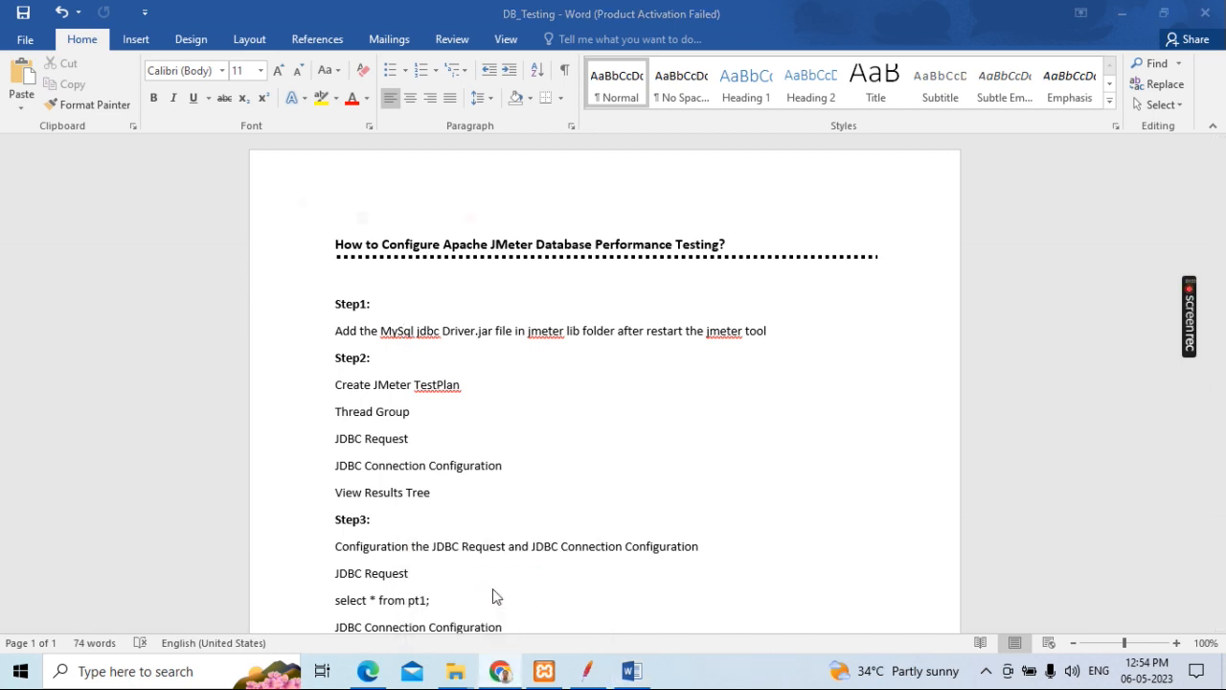
left_click(493, 372)
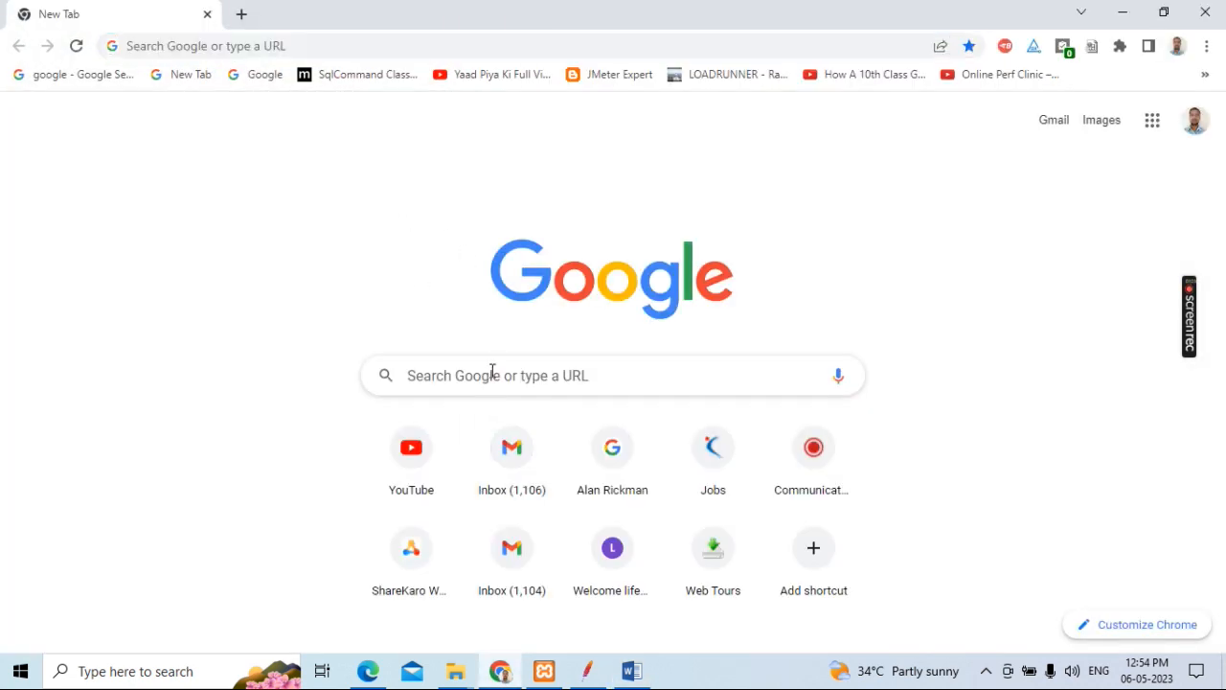
left_click(547, 372)
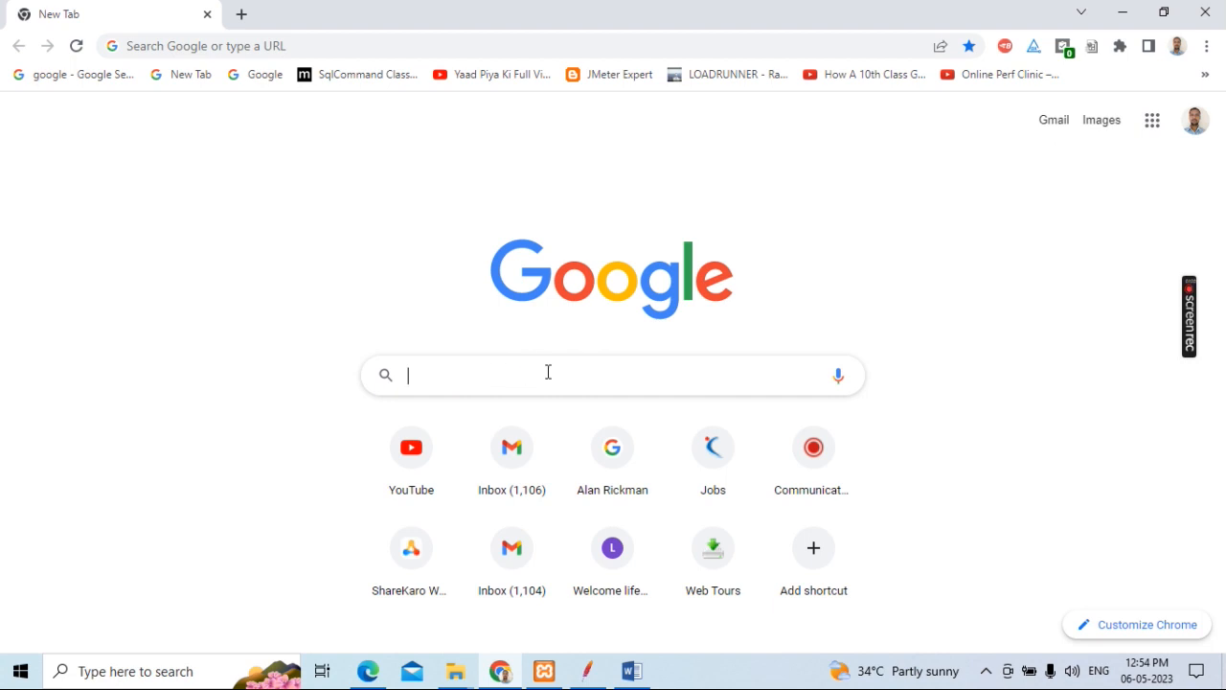
left_click(547, 371)
type("my")
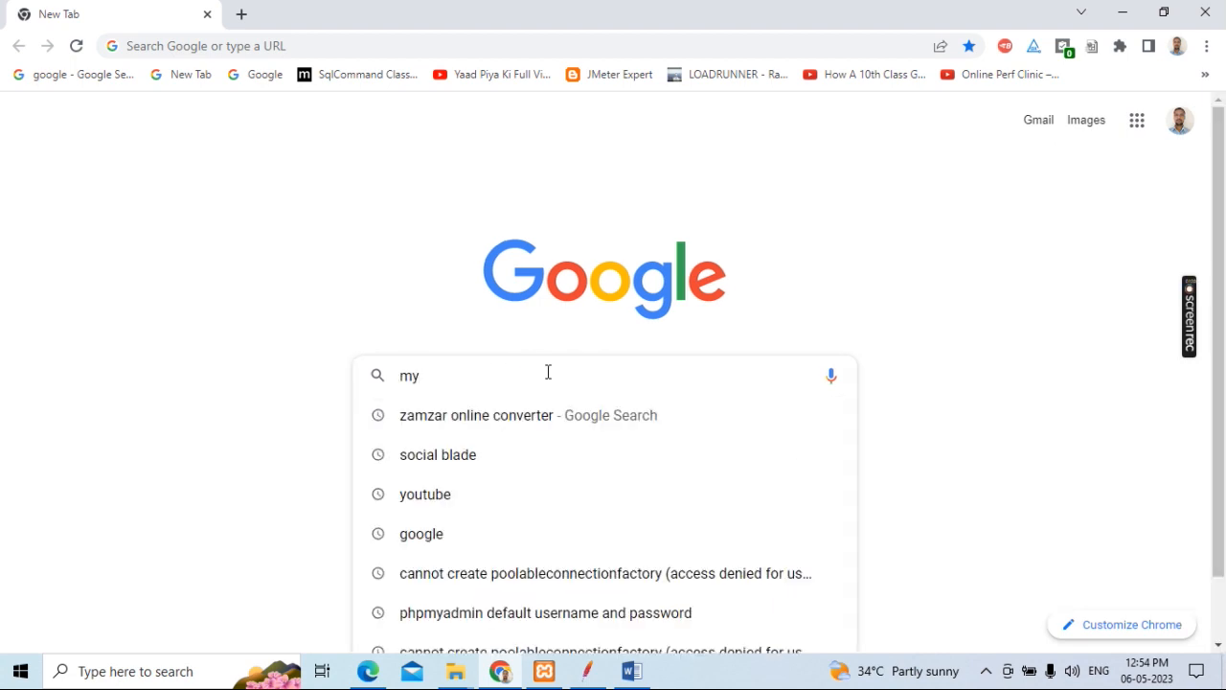
type("sql")
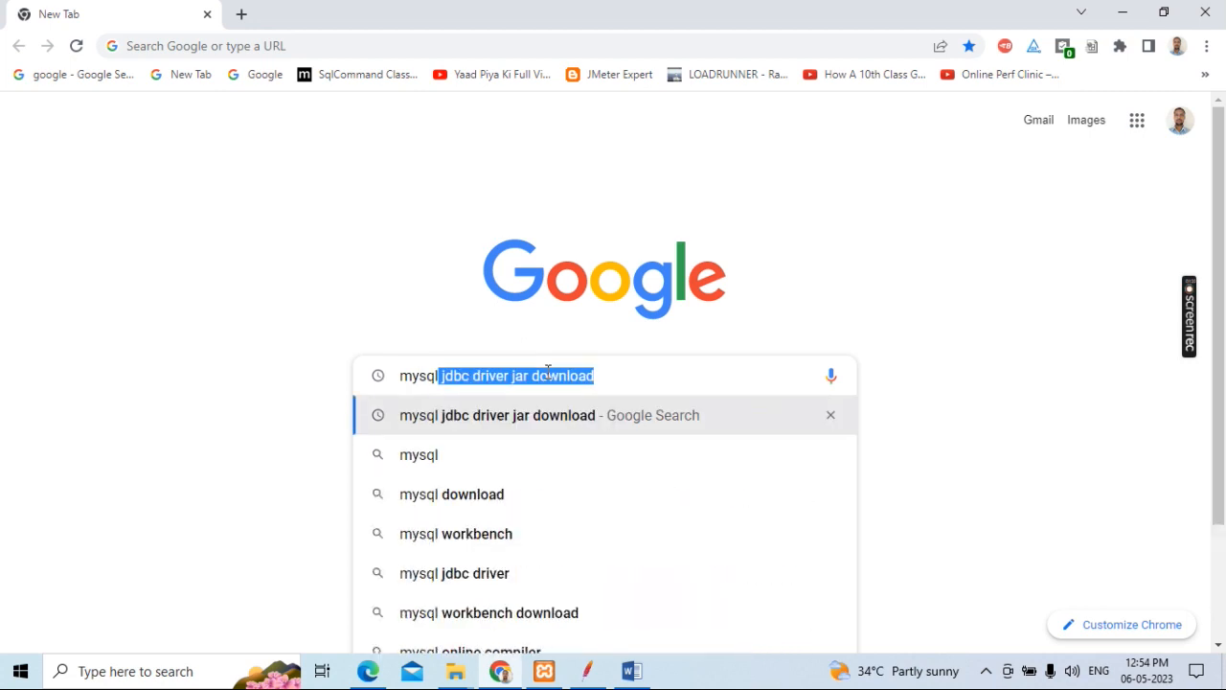
left_click(547, 372)
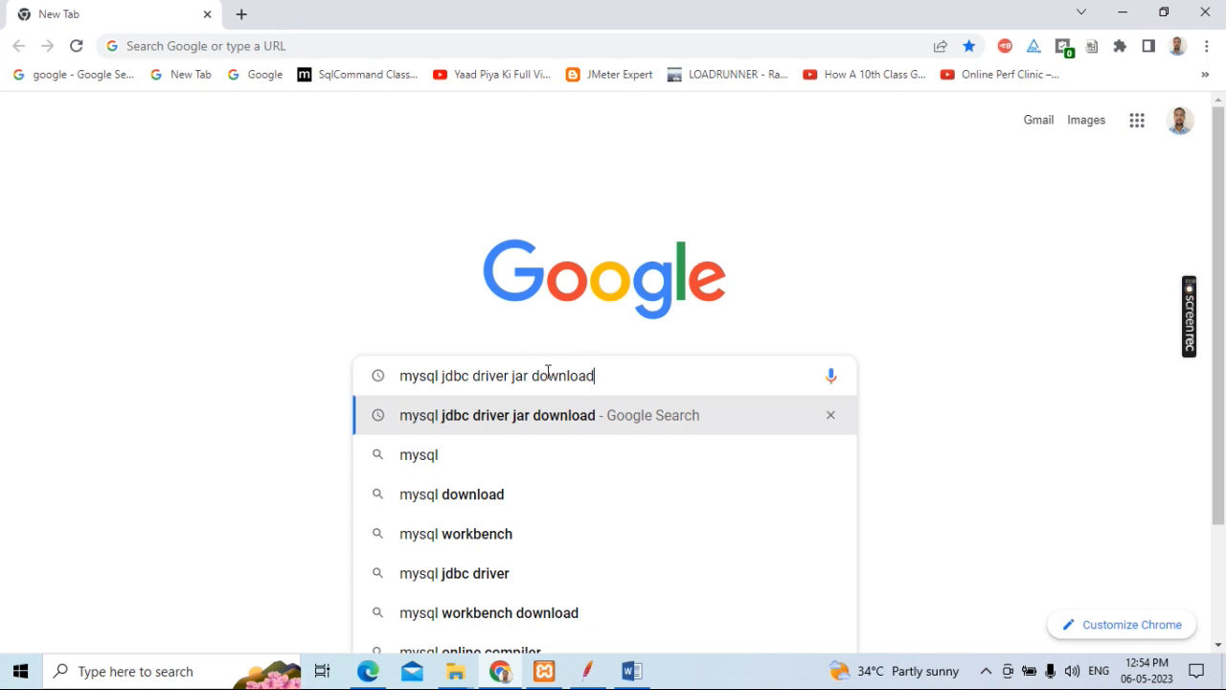
left_click(587, 421)
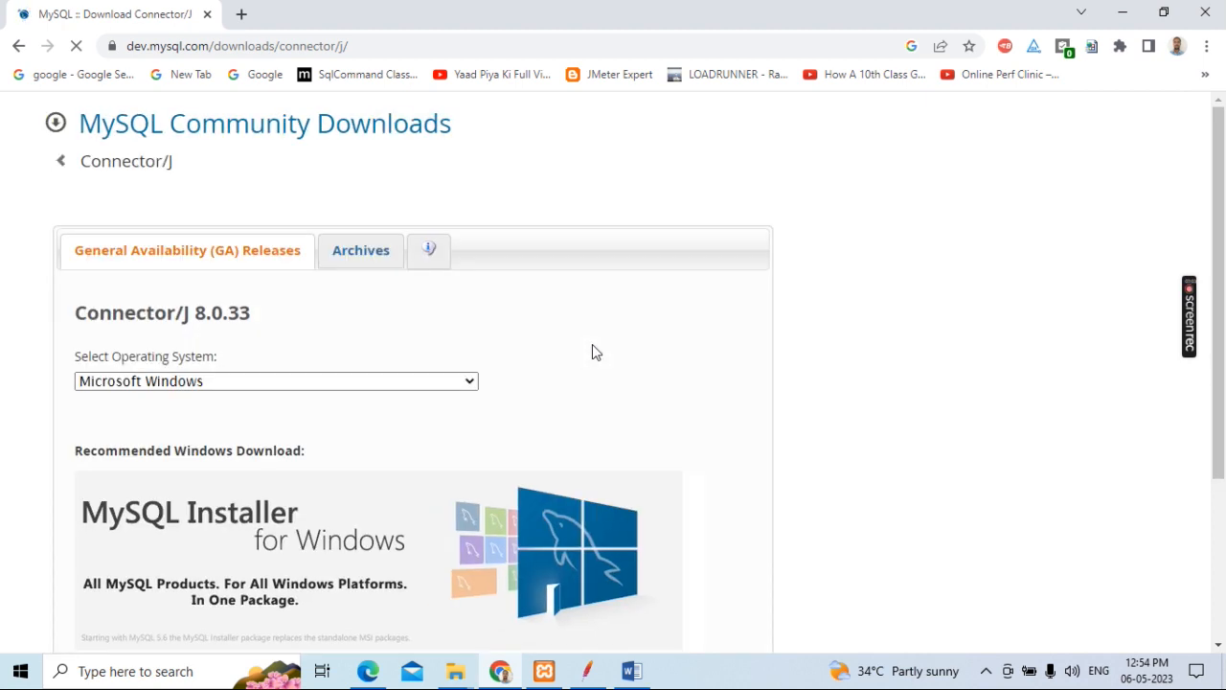
Step: Return to the search results and open DbSchema's "Connect to MySql using JDBC Drivers" page at its MySql JDBC Driver section
left_click(19, 48)
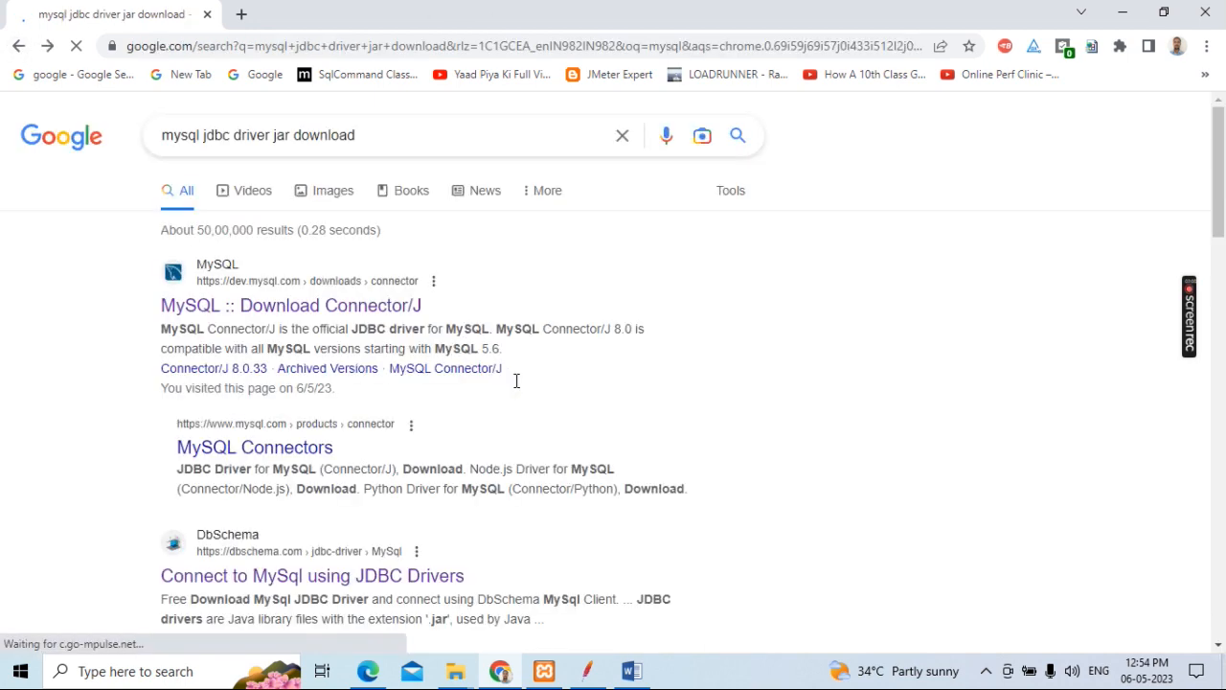
scroll(383, 377, "down", 3)
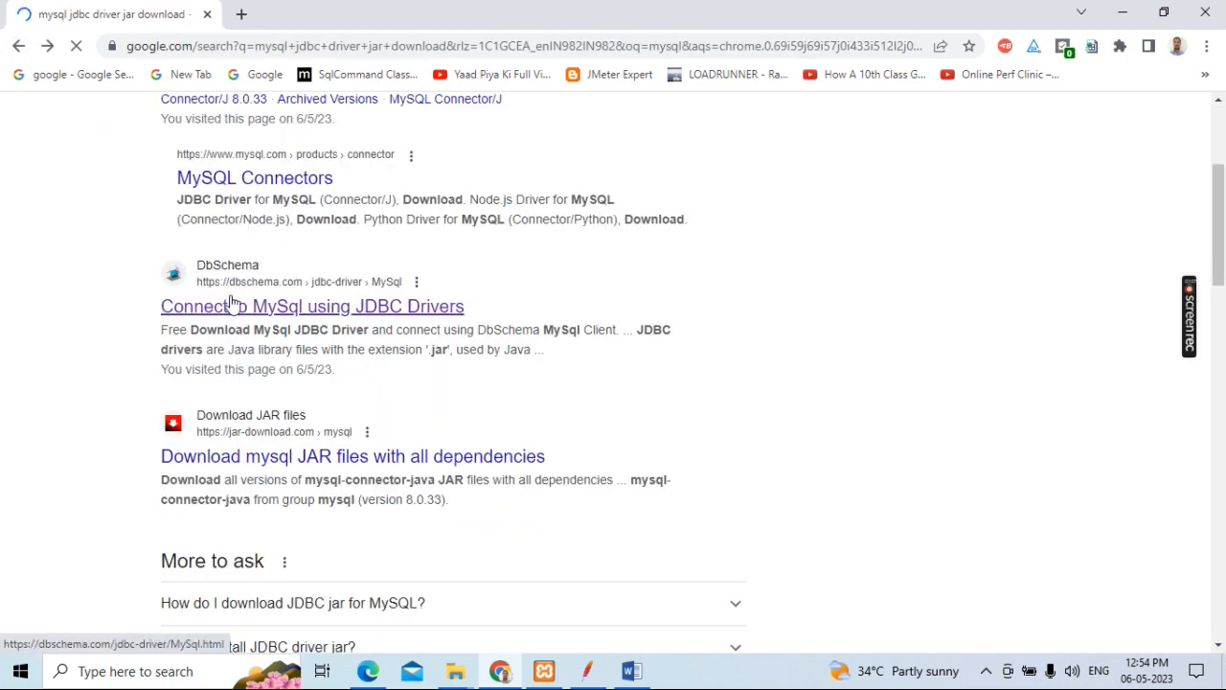
left_click(203, 309)
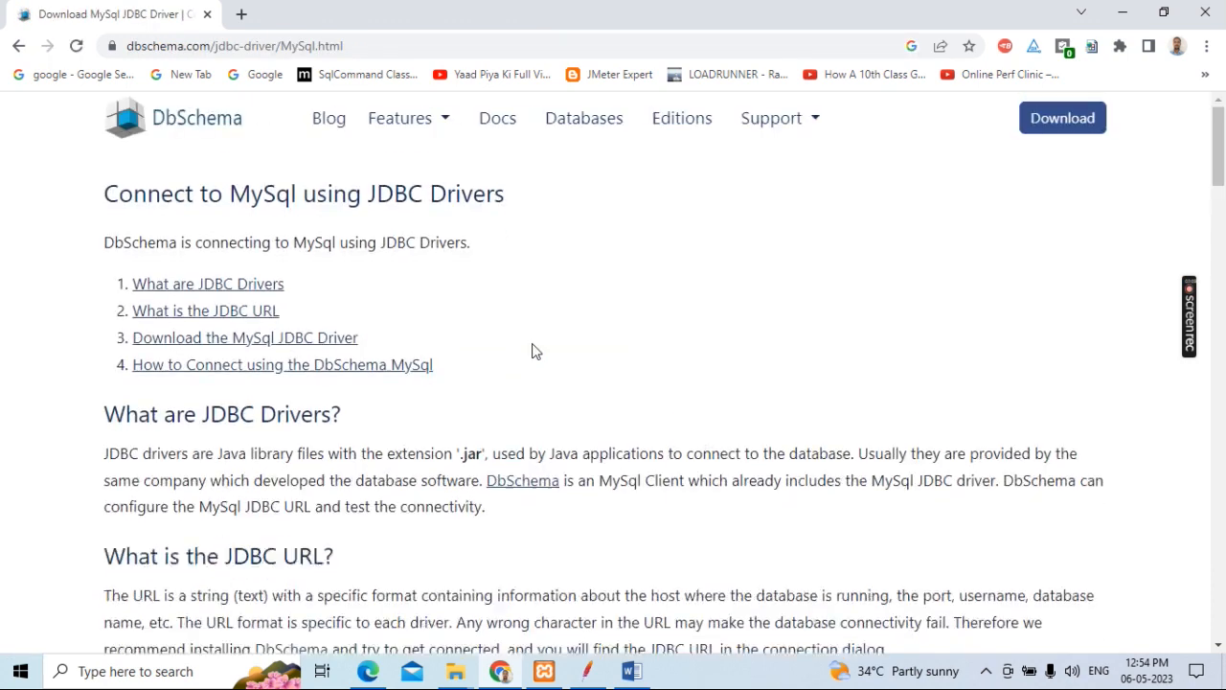
scroll(533, 351, "down", 3)
scroll(534, 350, "down", 3)
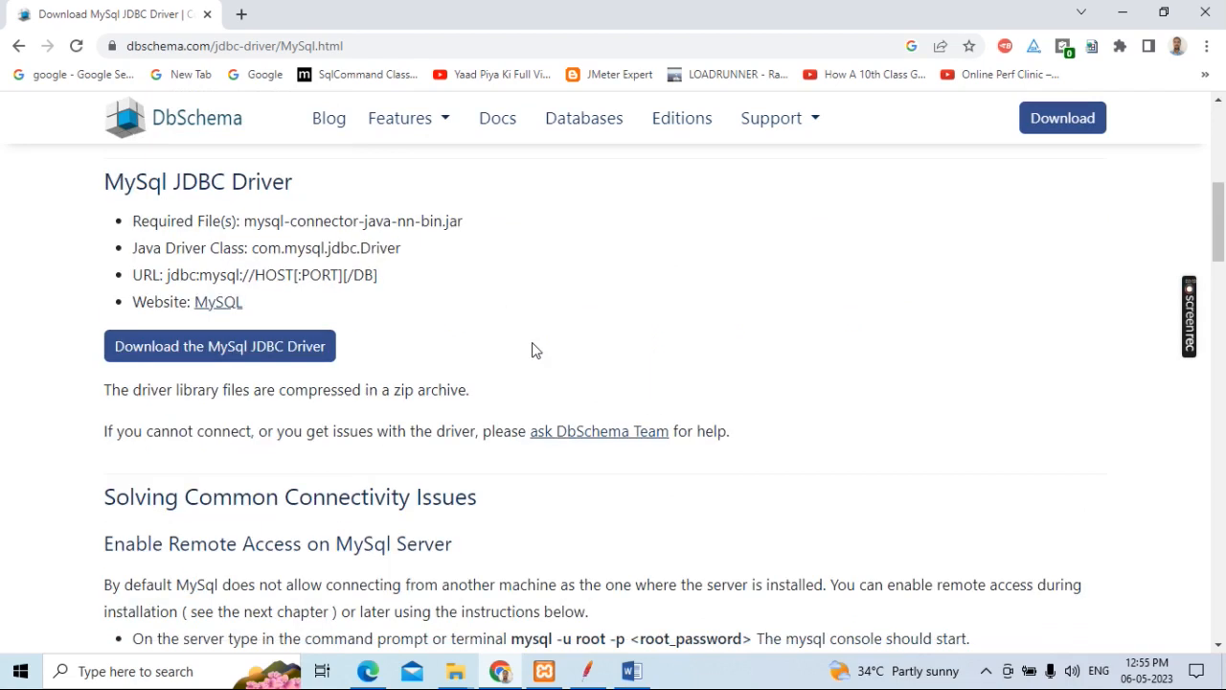
scroll(532, 347, "up", 1)
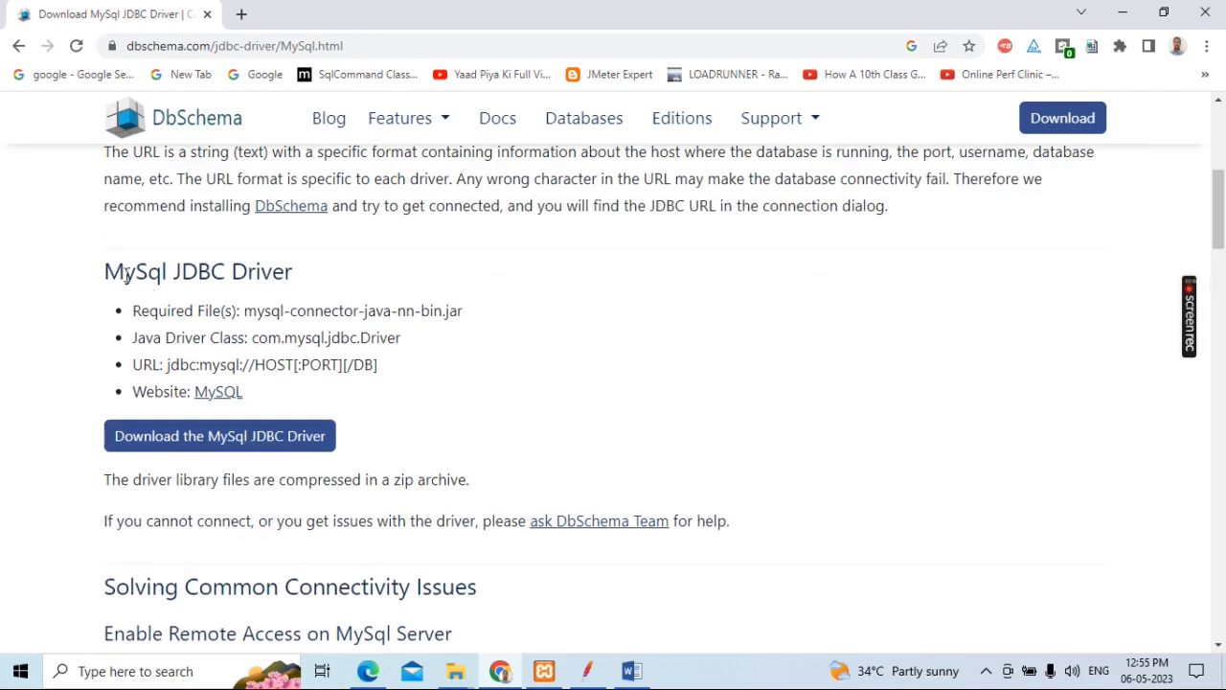
Step: Examine the required file, Java driver class and URL format listed in the MySql JDBC Driver section
left_click_drag(106, 271, 299, 277)
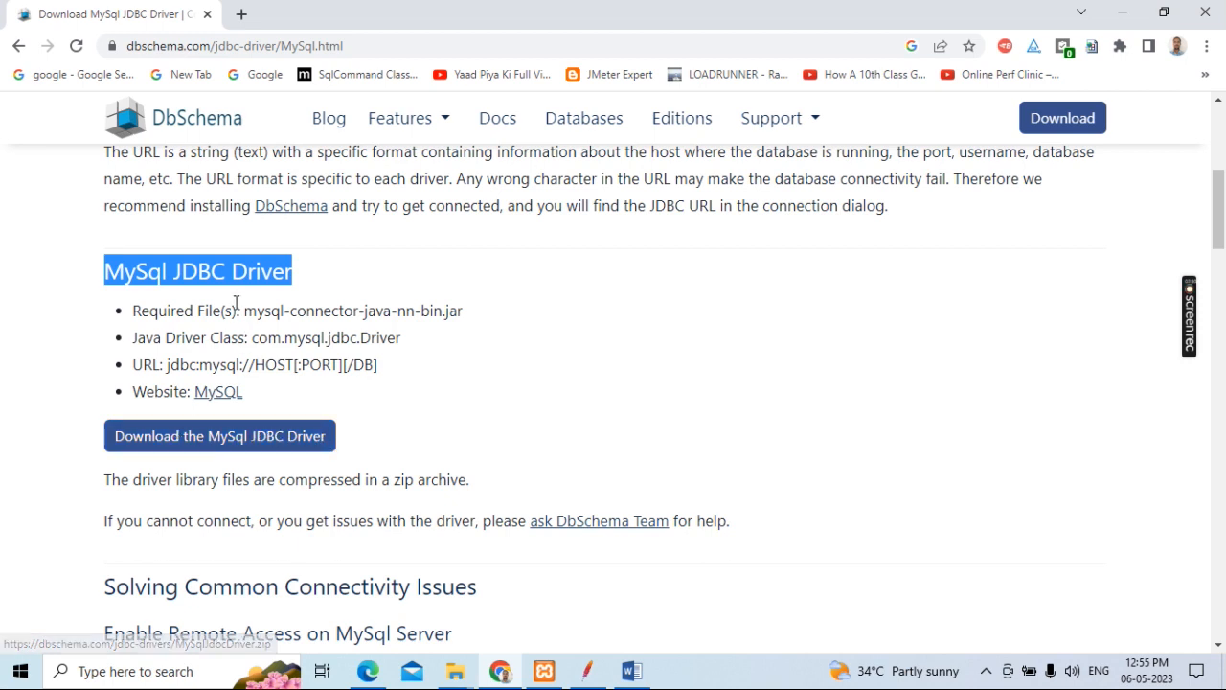
left_click_drag(243, 311, 469, 317)
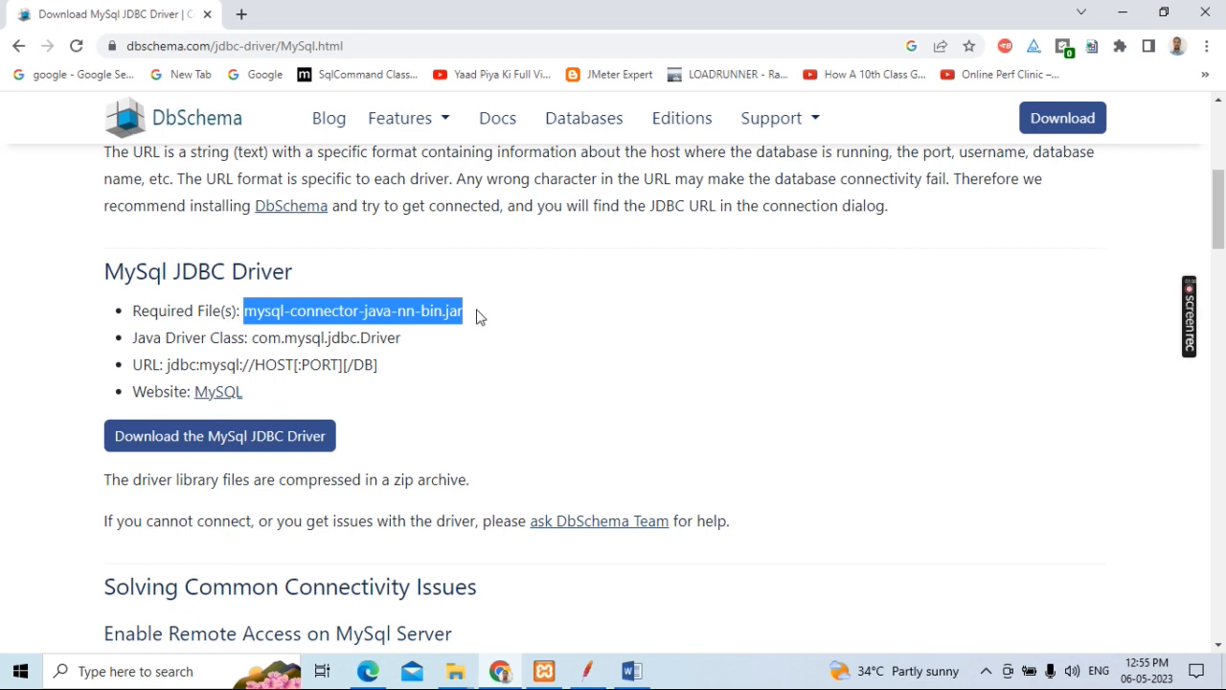
left_click(479, 317)
left_click_drag(134, 337, 203, 337)
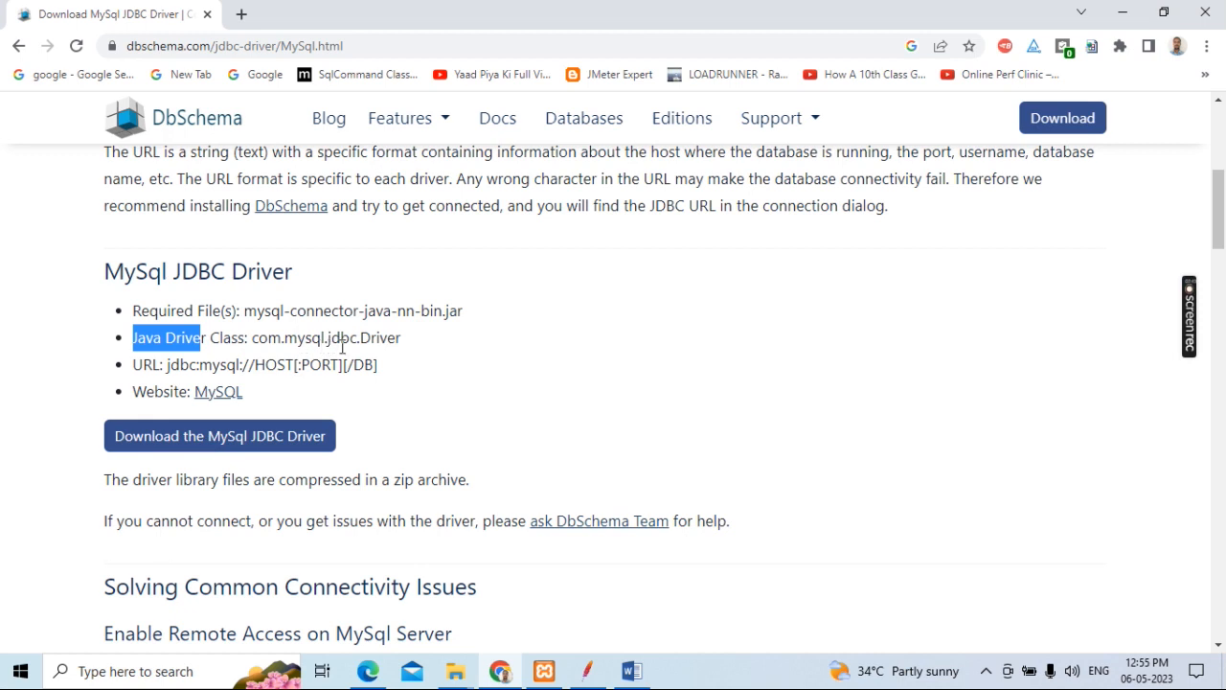
left_click_drag(376, 338, 361, 339)
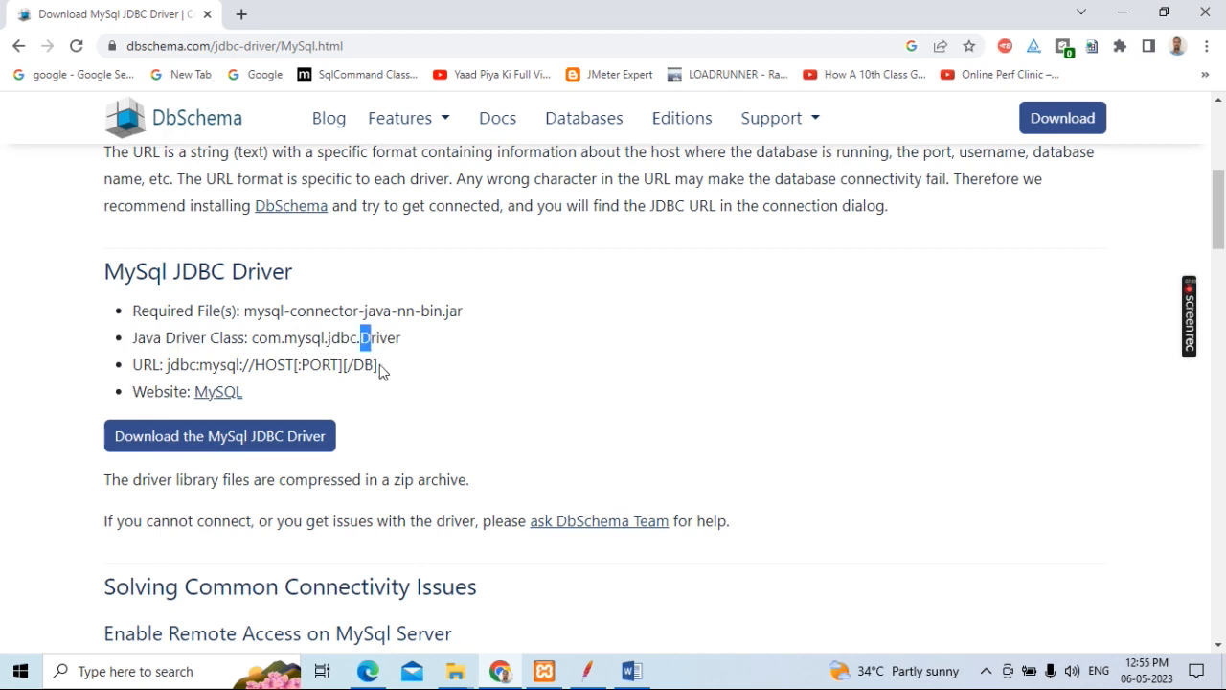
left_click(366, 339)
left_click_drag(397, 374, 125, 323)
left_click_drag(391, 376, 119, 345)
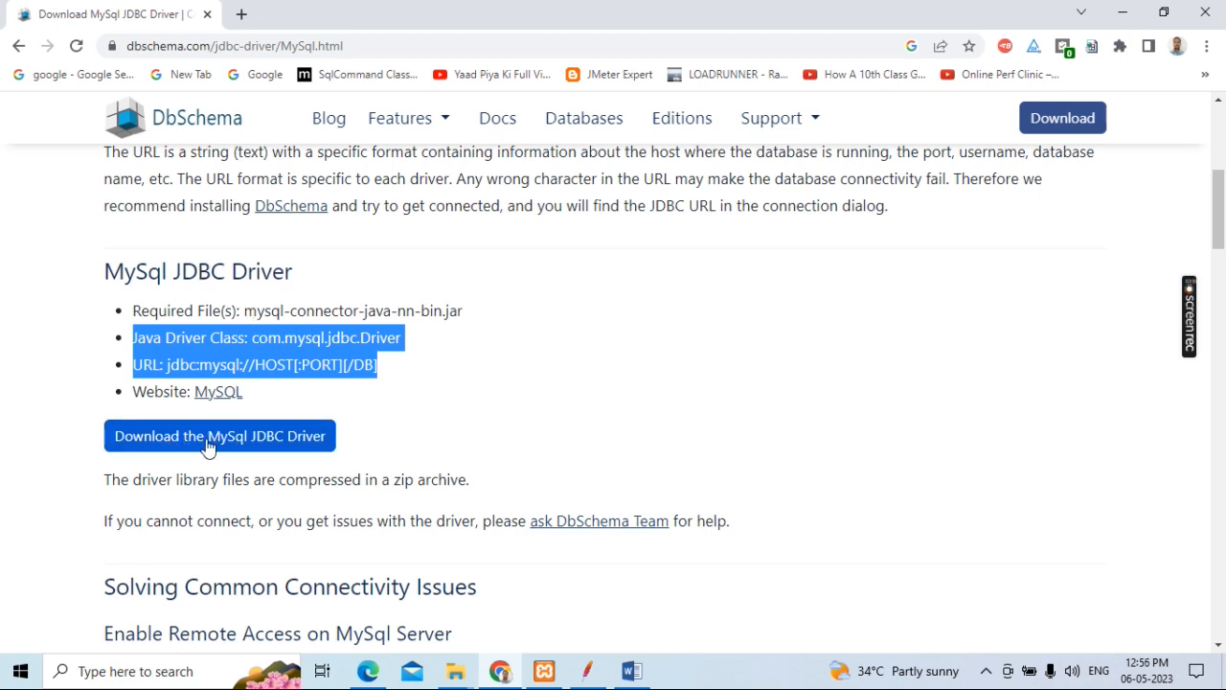
Step: Switch to the Downloads folder in File Explorer, open the extracted MySqlJdbcDriver folder and select the mysql-connector-j-8.0.32 jar file
left_click(461, 676)
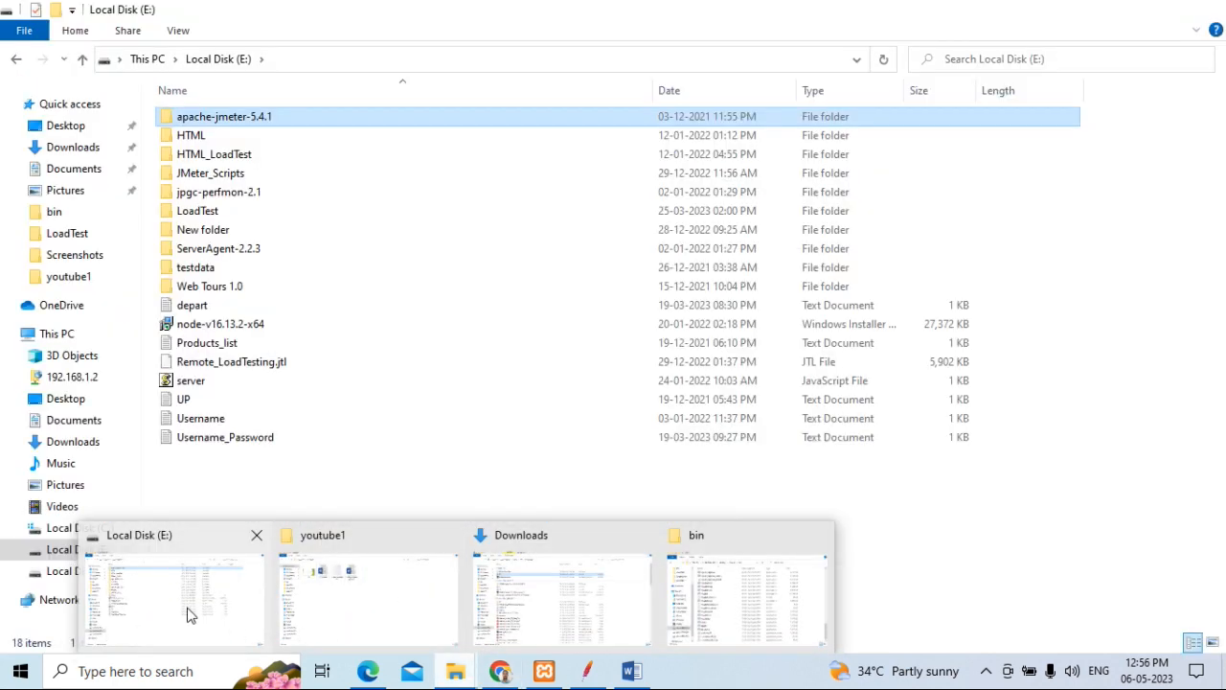
left_click(197, 615)
left_click(456, 674)
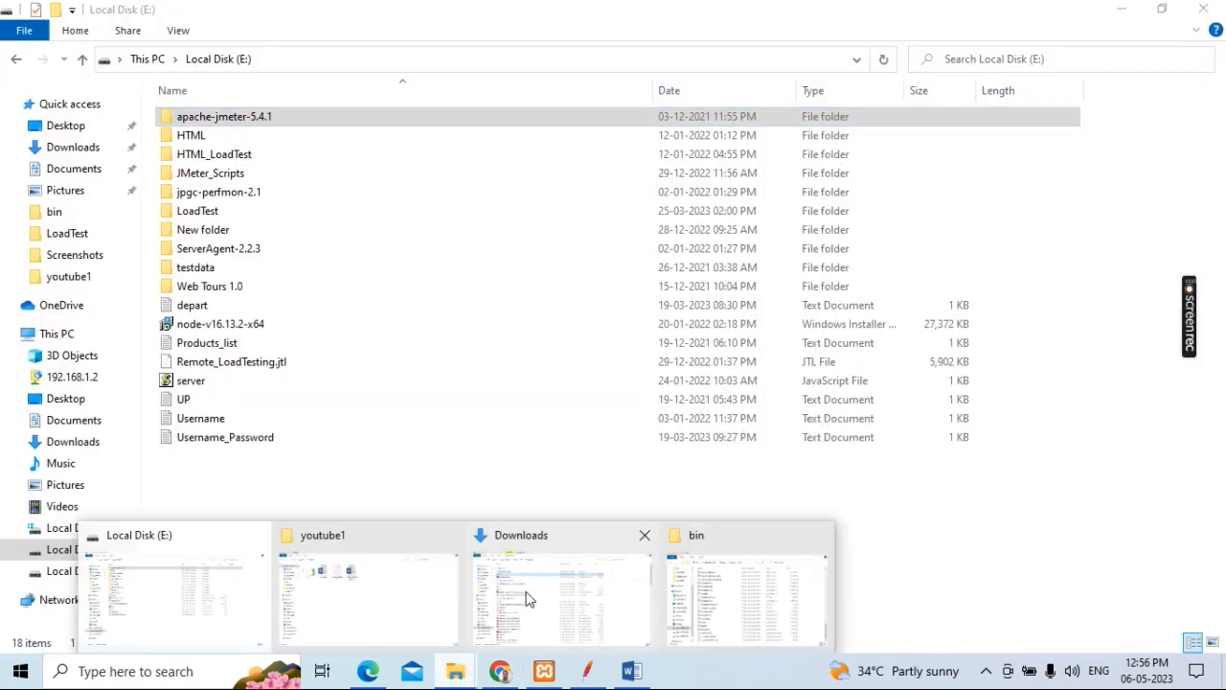
left_click(526, 597)
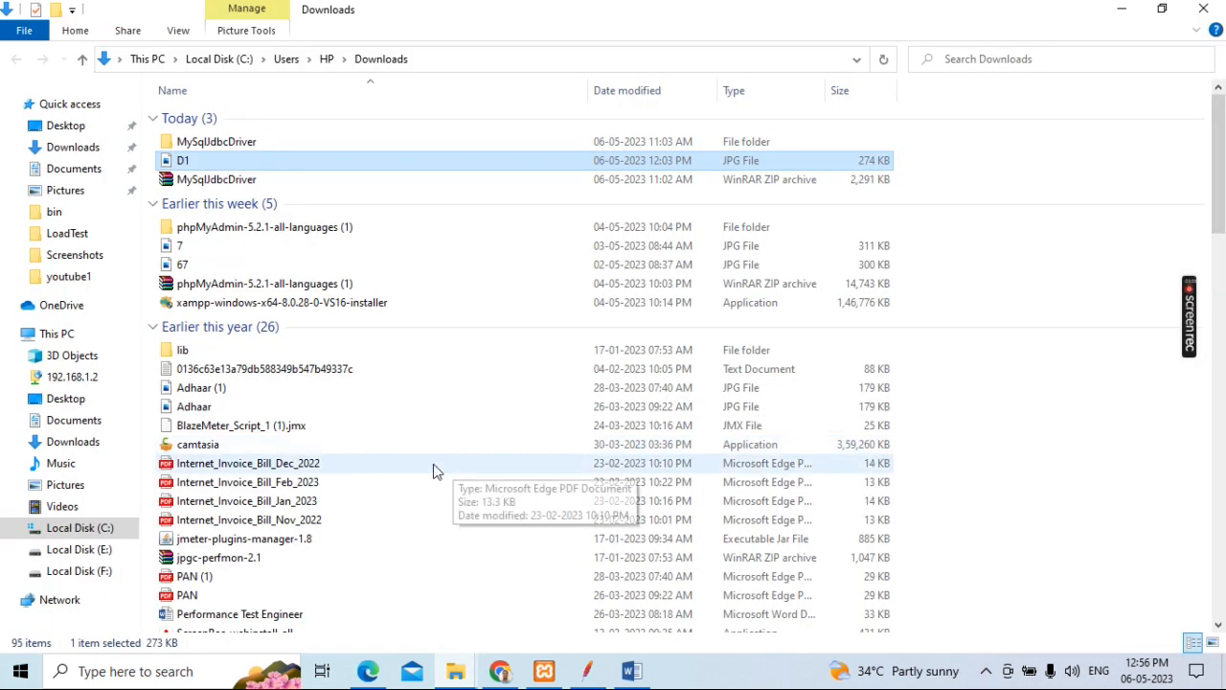
left_click(218, 182)
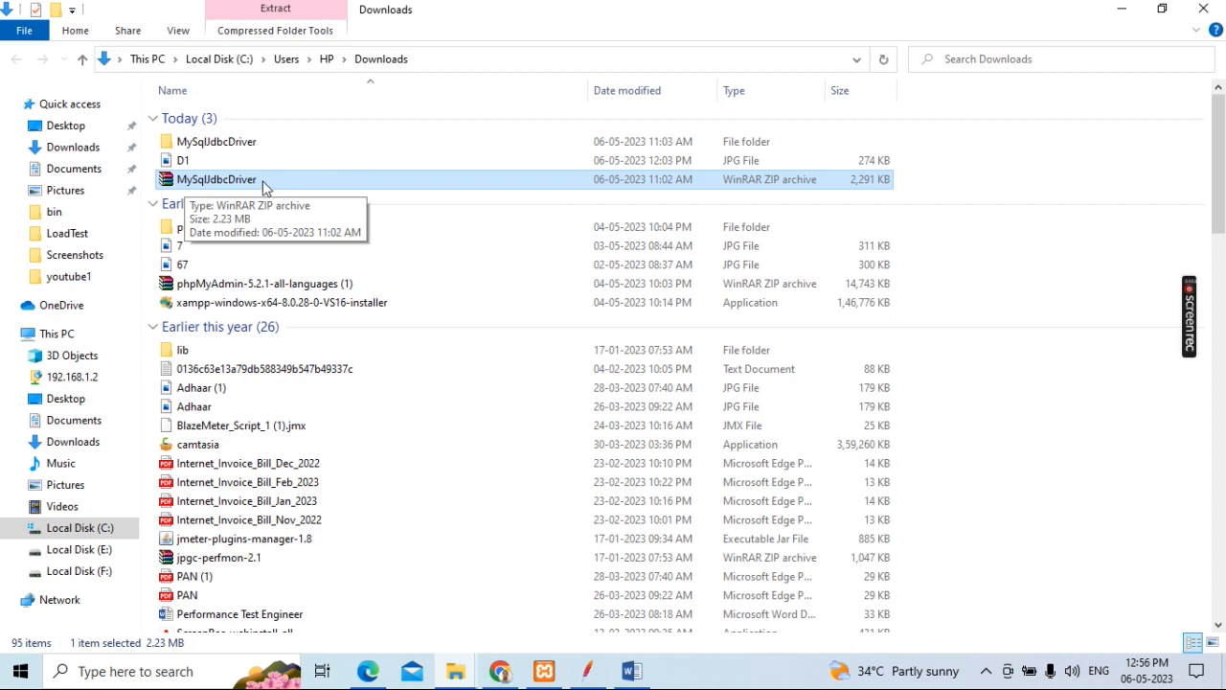
double_click(255, 146)
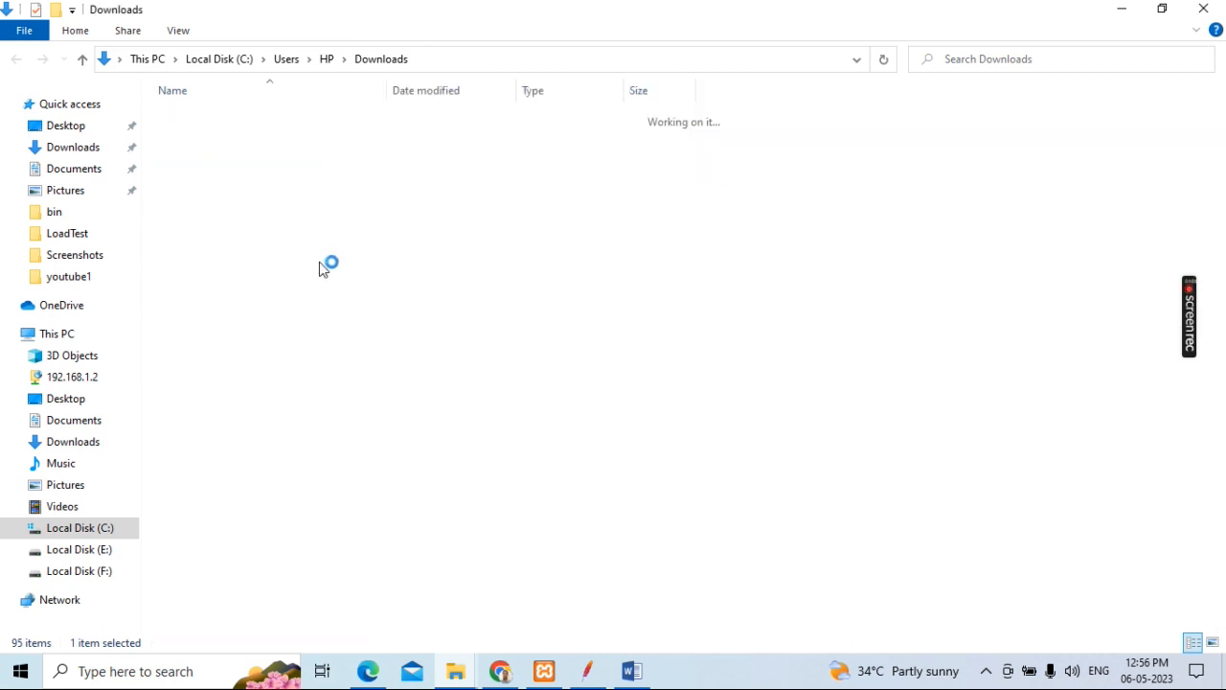
left_click(226, 124)
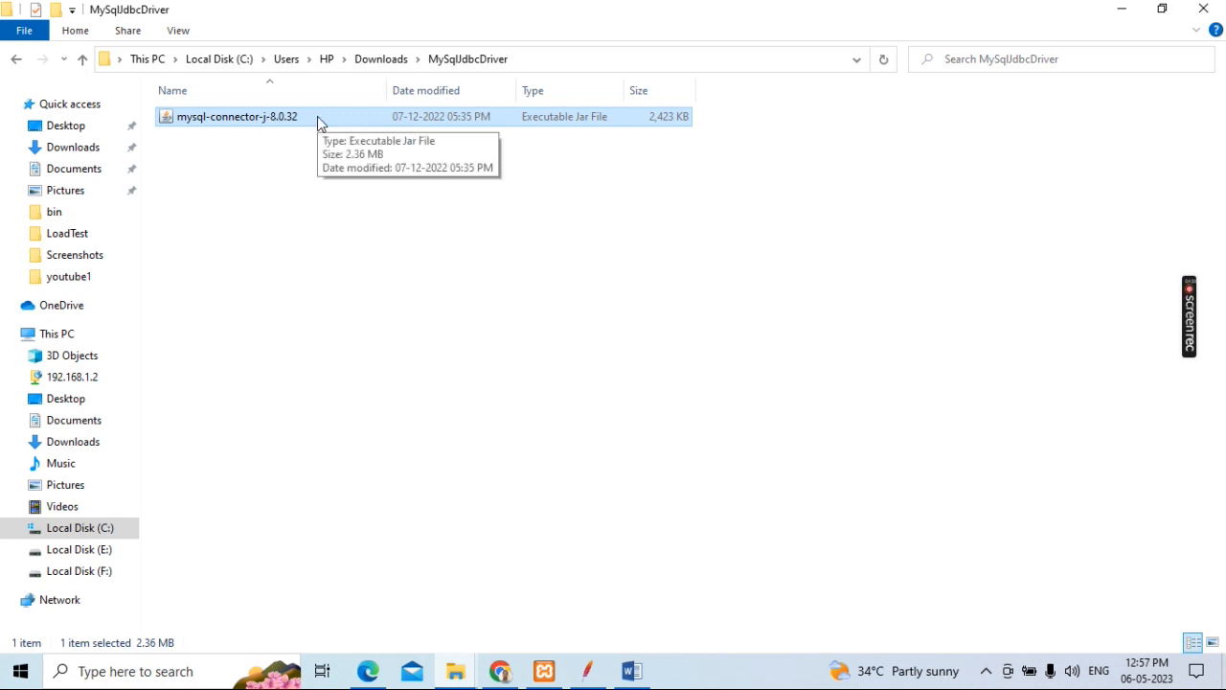
left_click(228, 169)
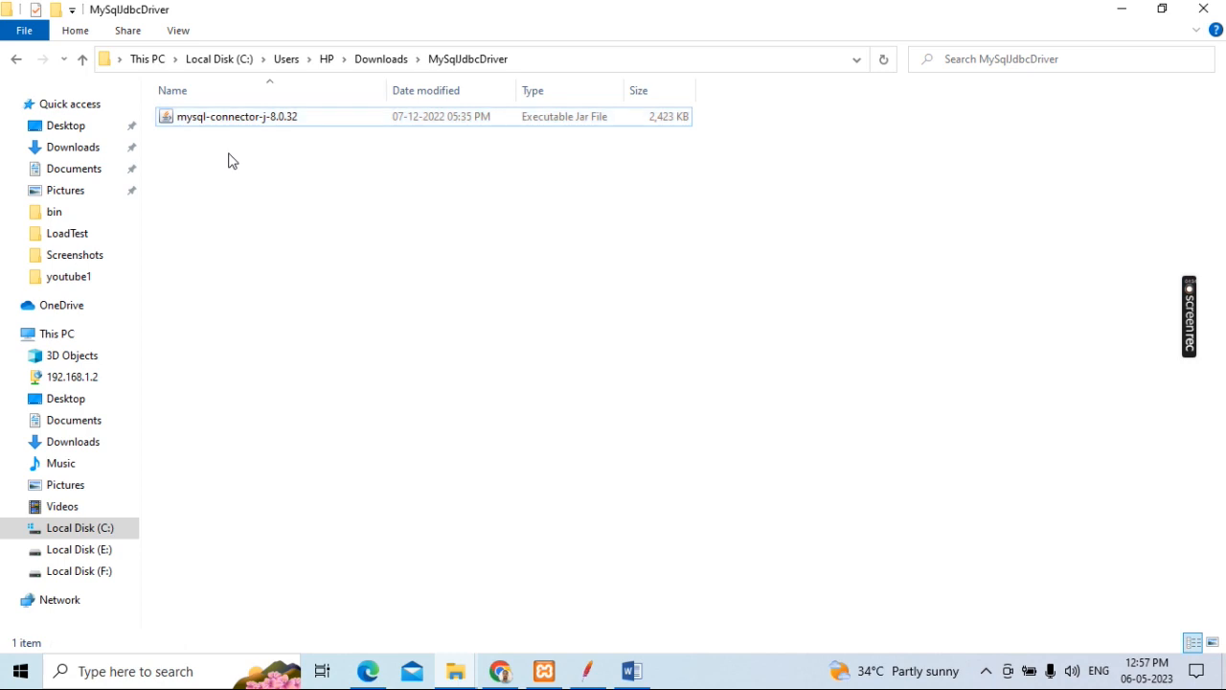
left_click(235, 122)
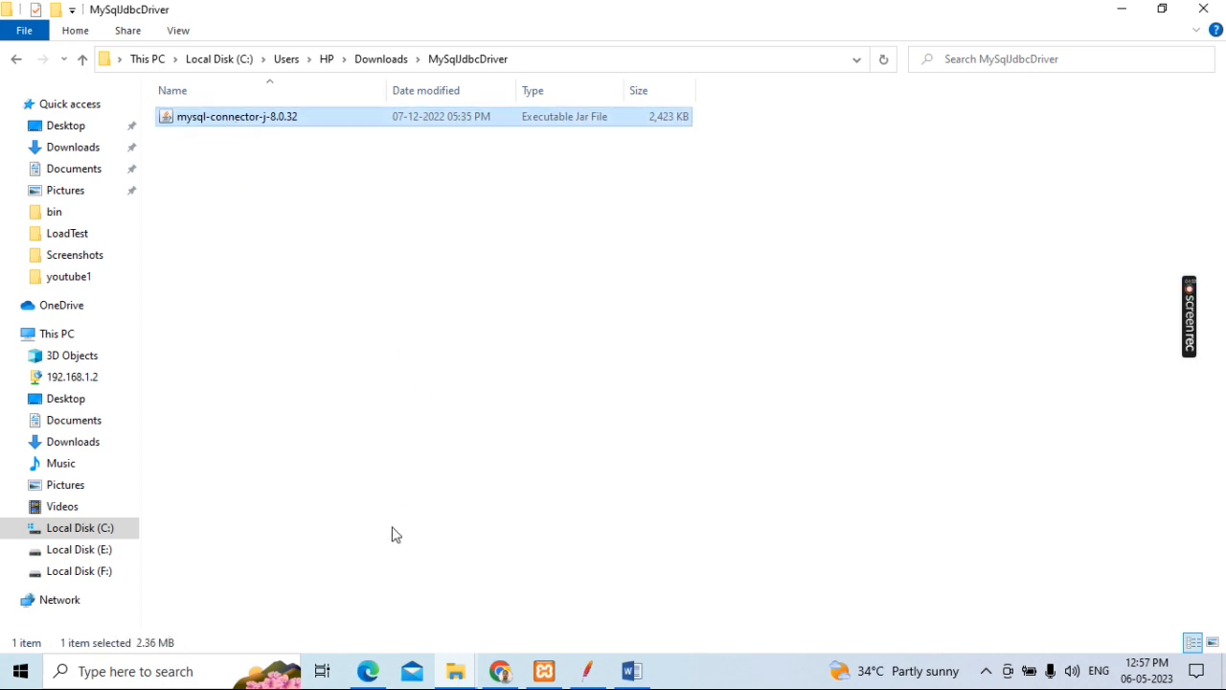
Step: Switch to the Local Disk (E:) window and open the lib folder inside the nested apache-jmeter-5.4.1 folders
left_click(455, 673)
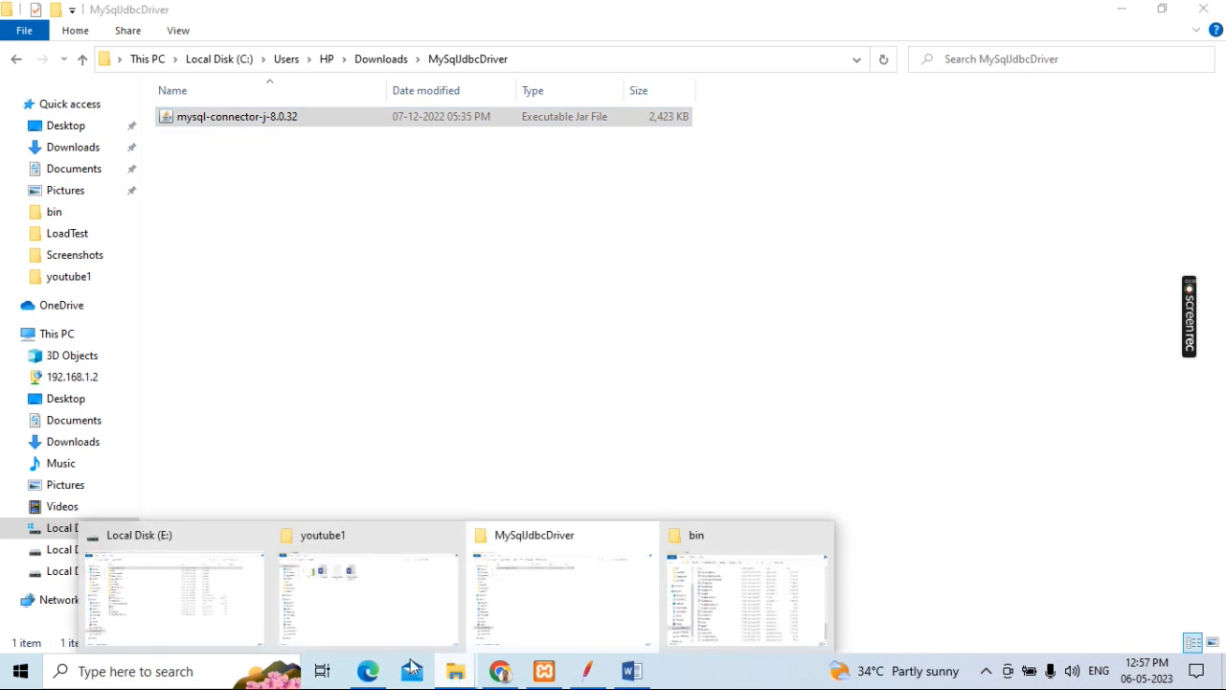
left_click(163, 596)
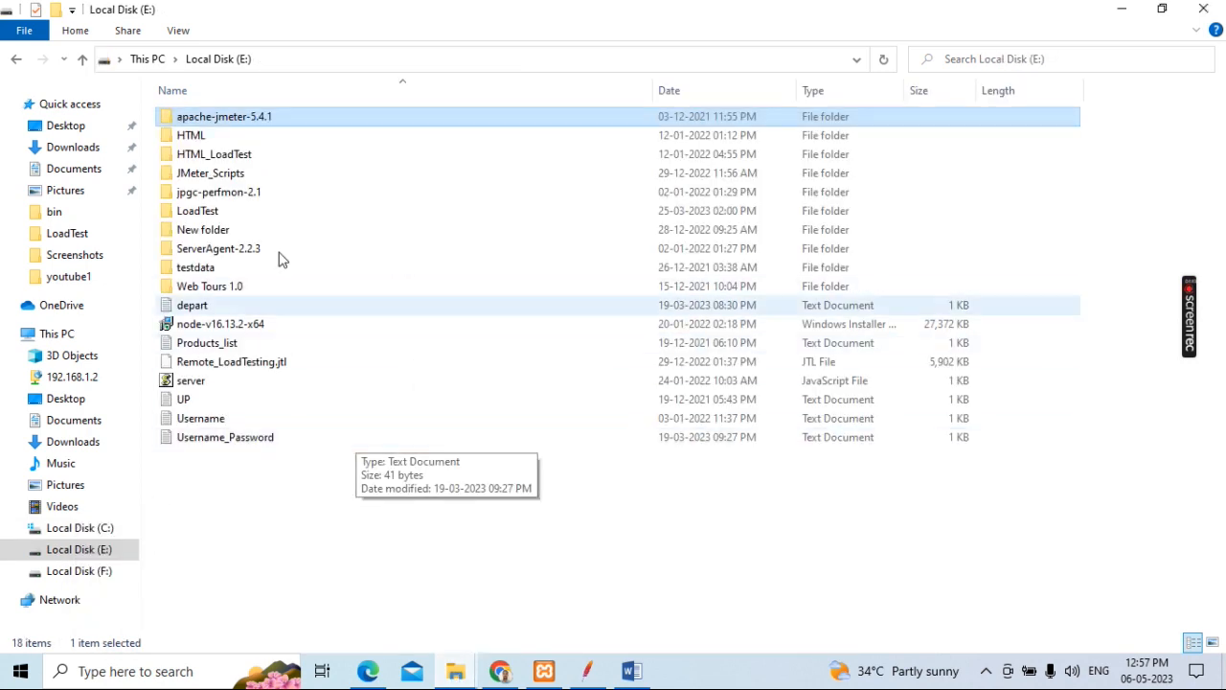
double_click(282, 115)
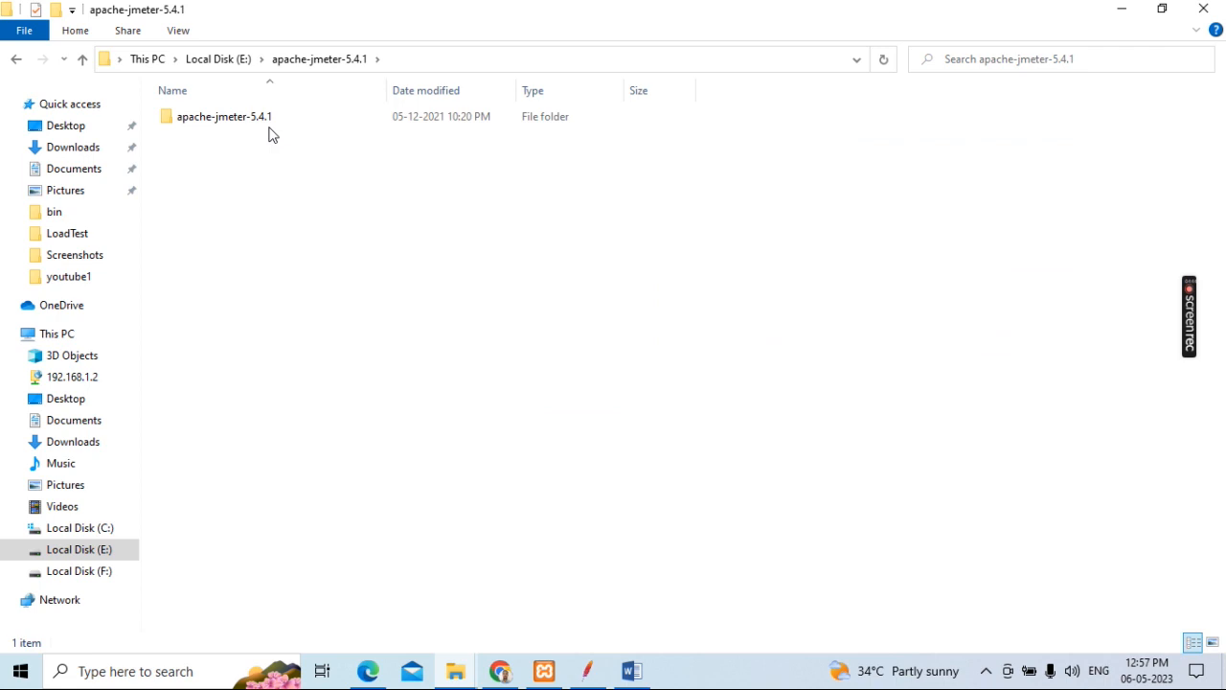
double_click(265, 126)
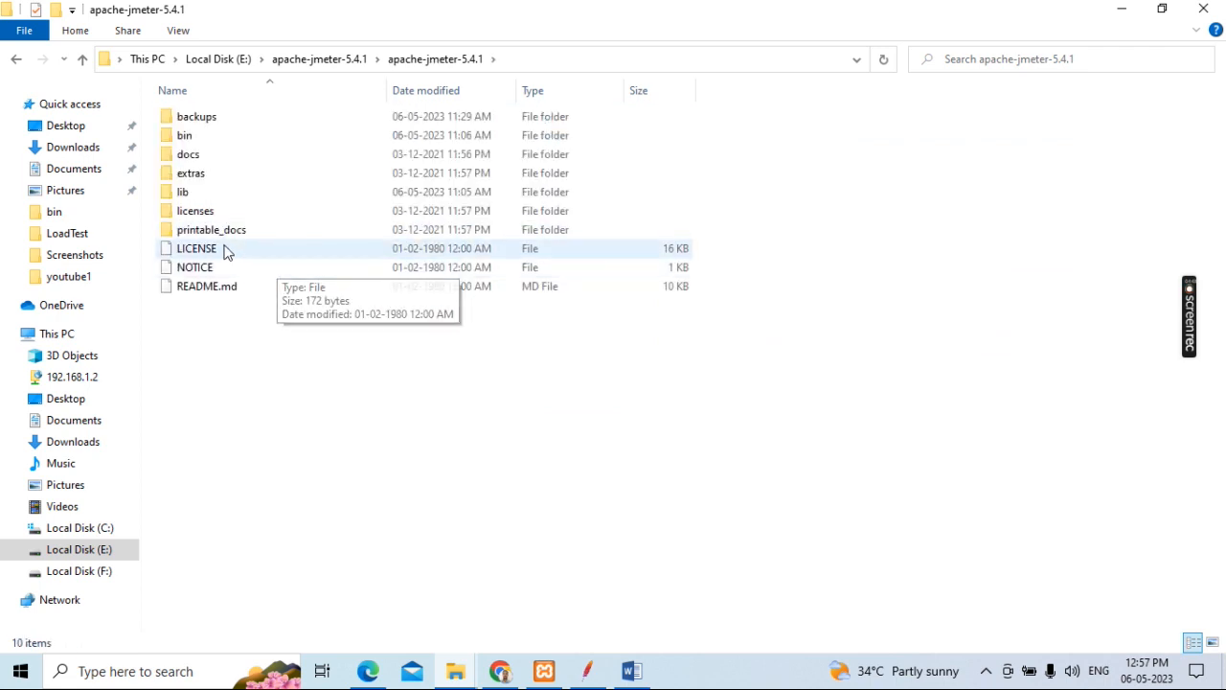
double_click(218, 198)
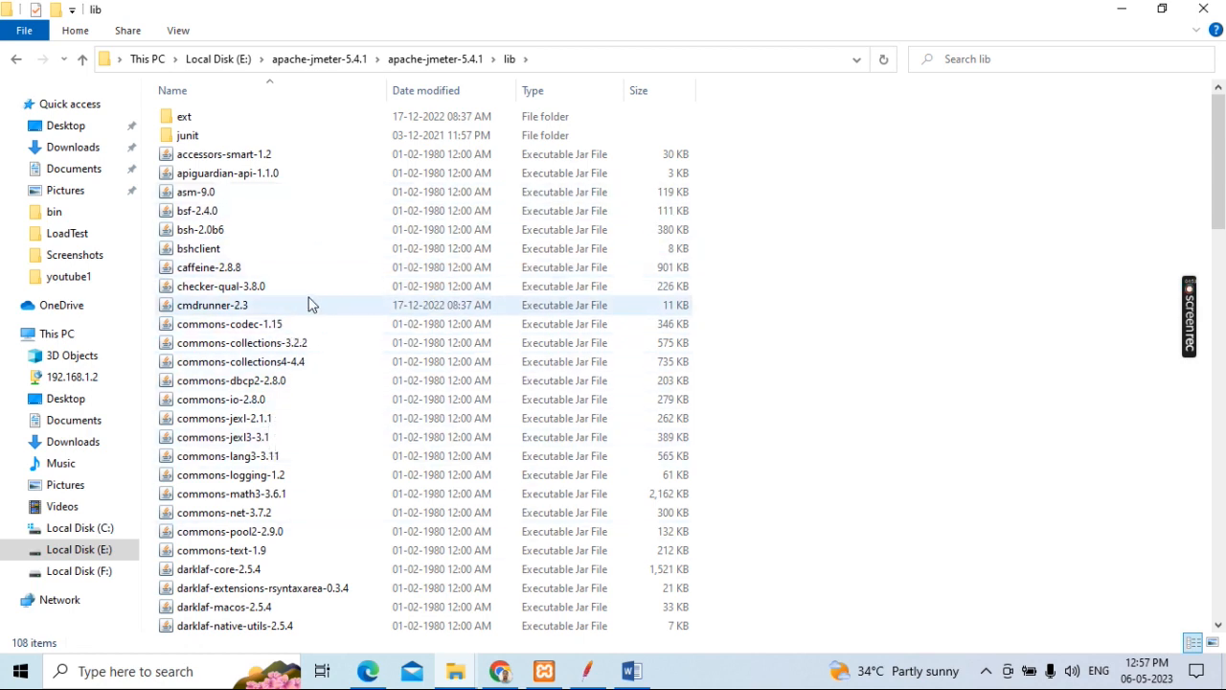
Step: Locate and select the mysql-connector-j-8.0.32 jar file in the JMeter lib folder
scroll(309, 304, "down", 3)
scroll(310, 303, "down", 7)
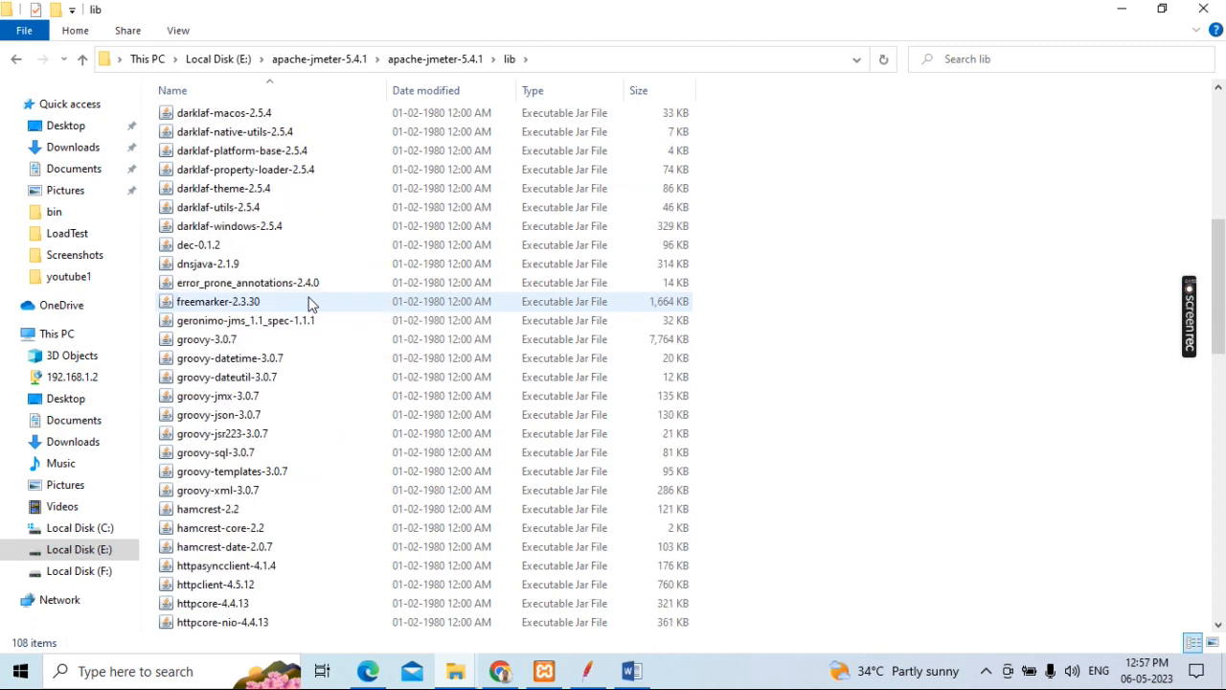
scroll(309, 303, "down", 3)
scroll(309, 303, "down", 4)
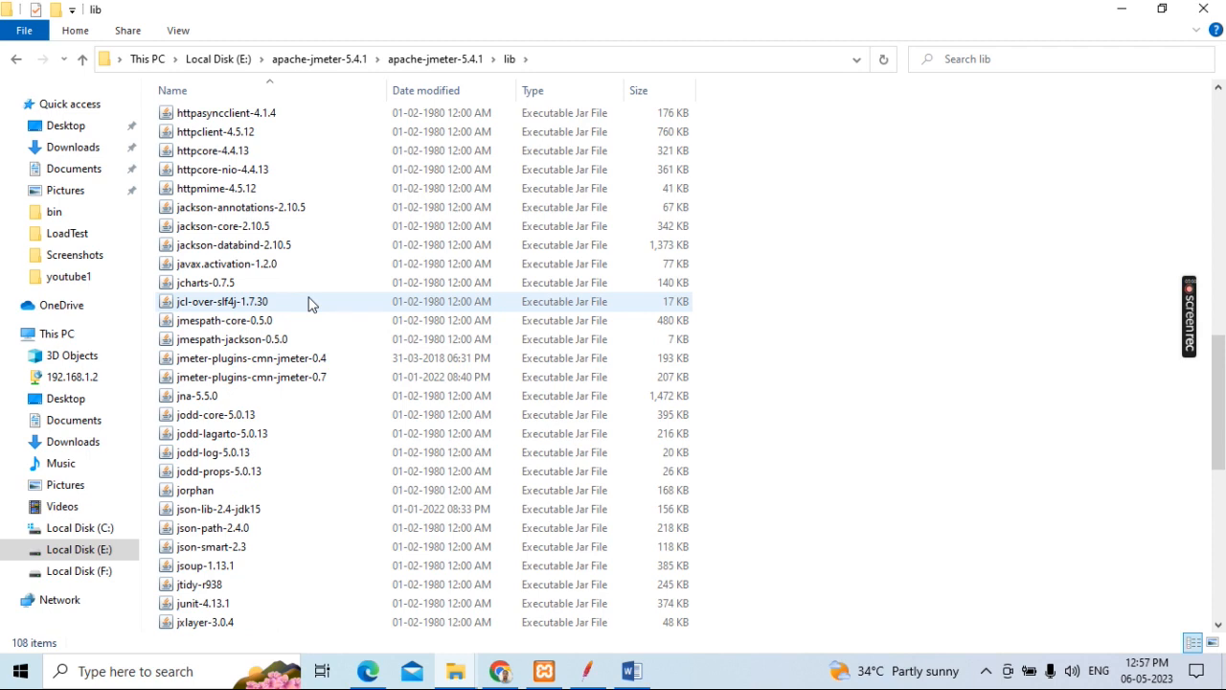
scroll(309, 303, "down", 6)
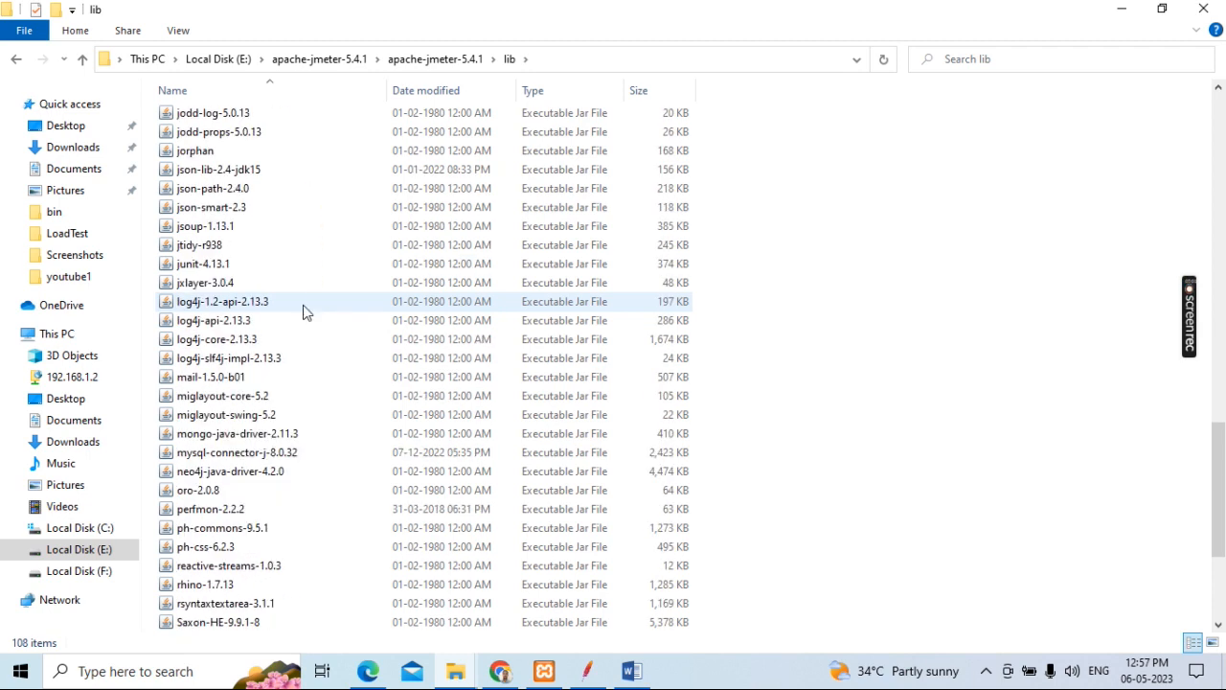
left_click(195, 455)
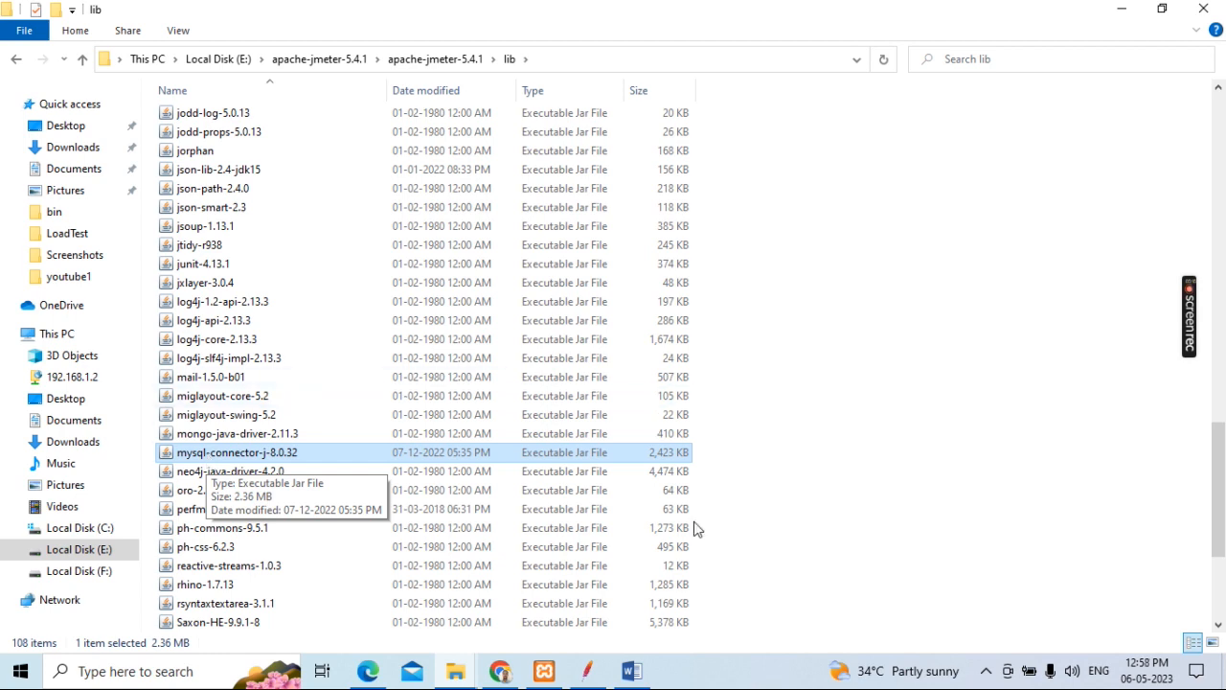
Step: Exit Apache JMeter and relaunch it from the ApacheJMeter jar in the apache-jmeter-5.4.1 bin folder
left_click(589, 675)
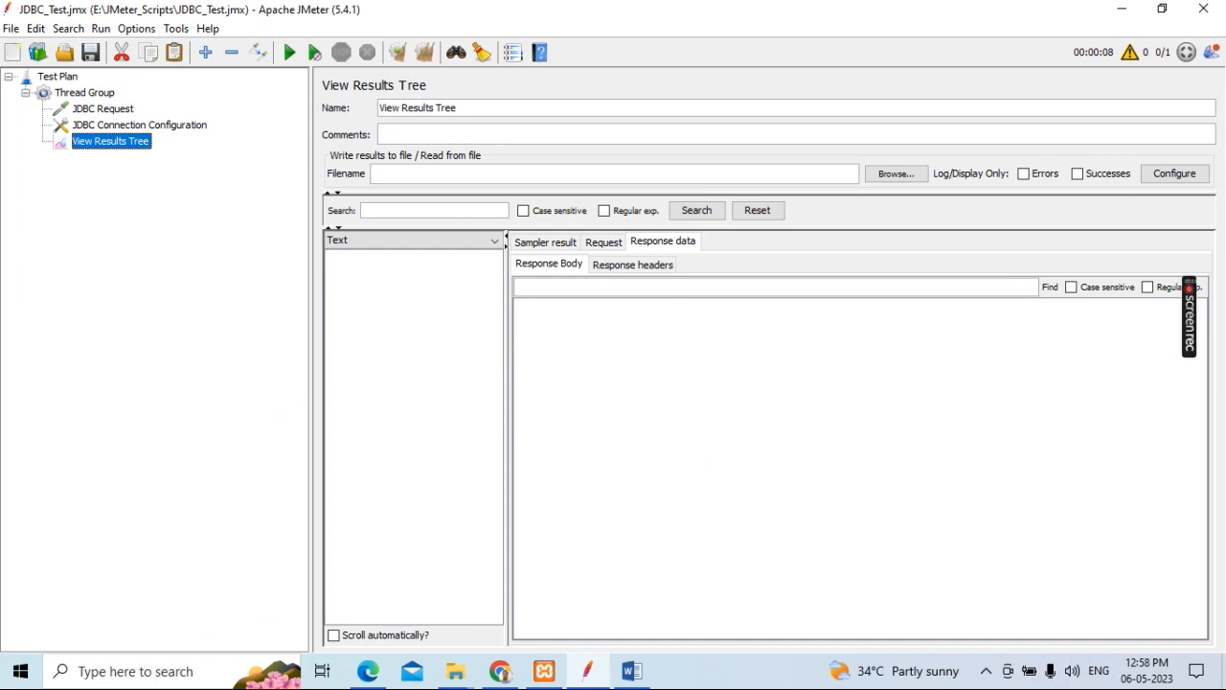
left_click(12, 29)
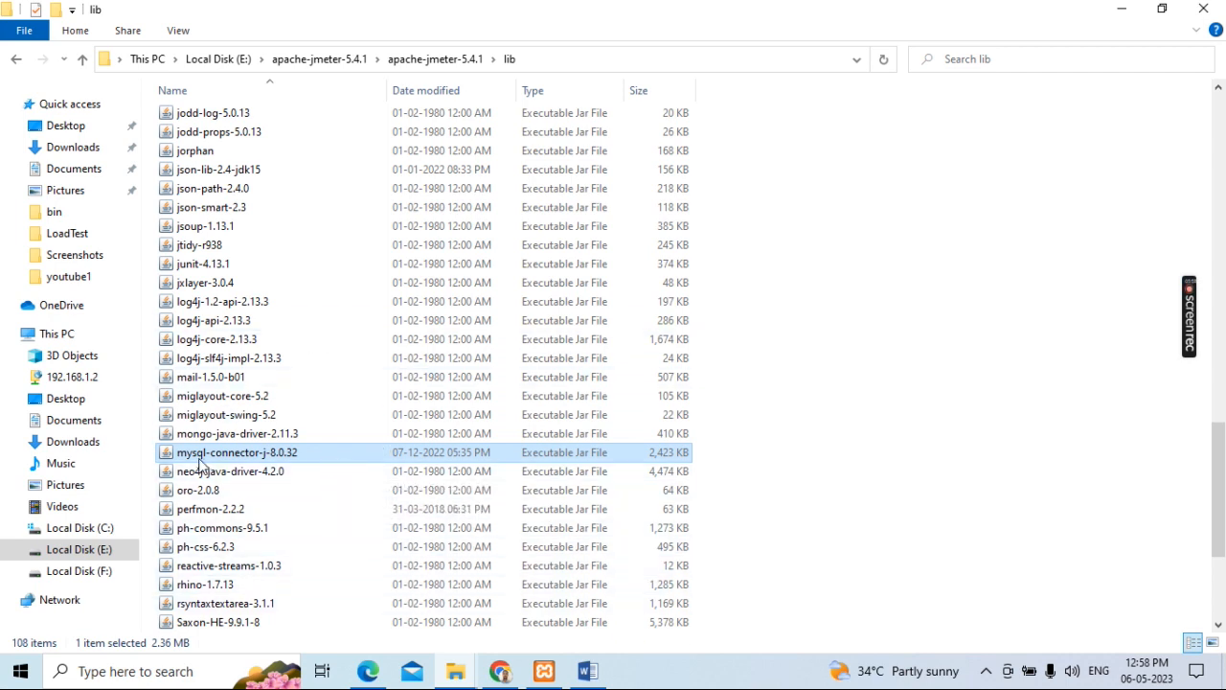
left_click(458, 673)
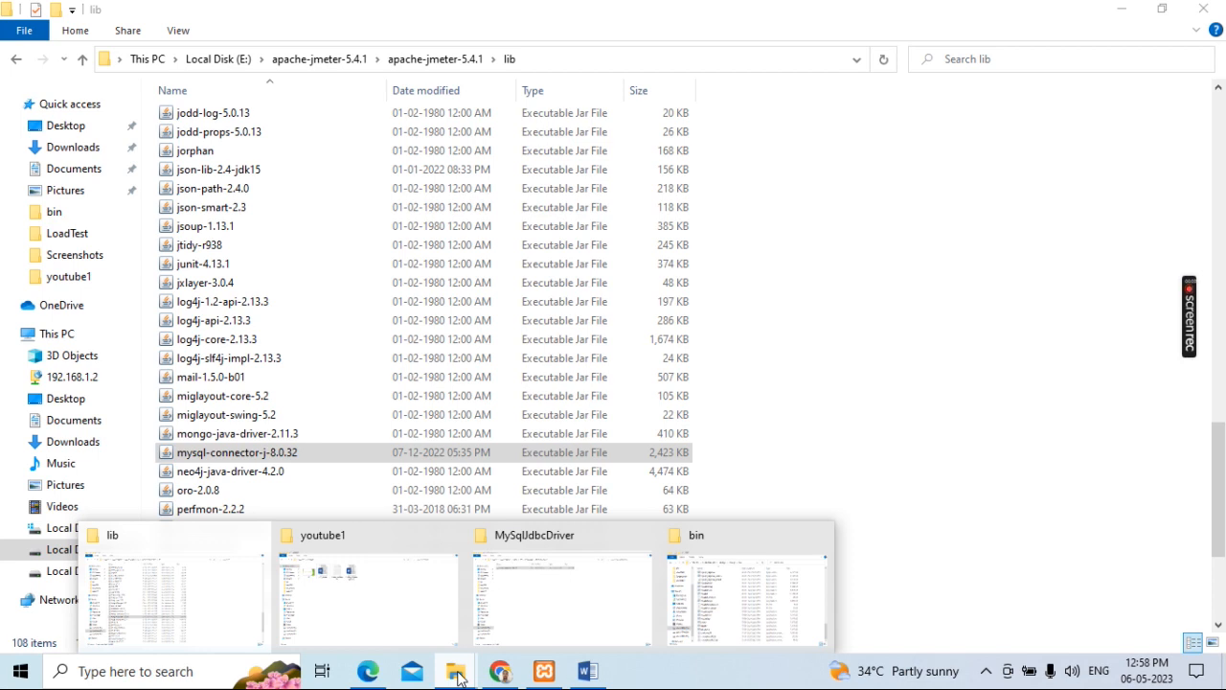
left_click(161, 611)
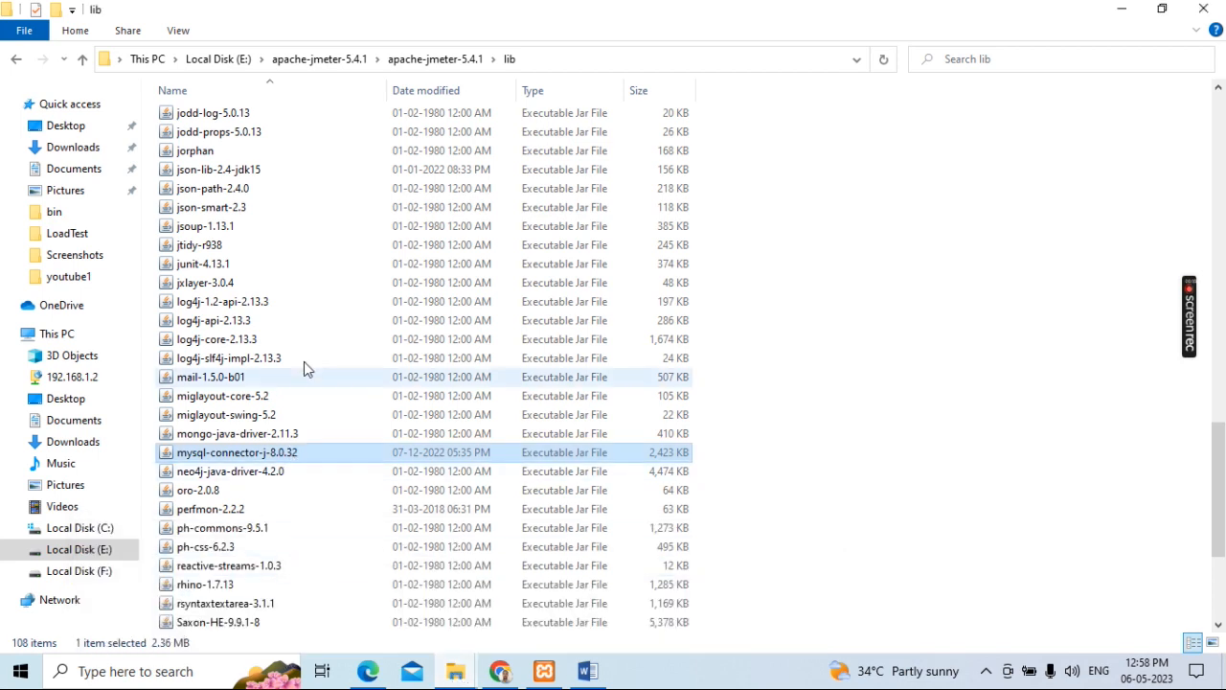
scroll(316, 525, "up", 4)
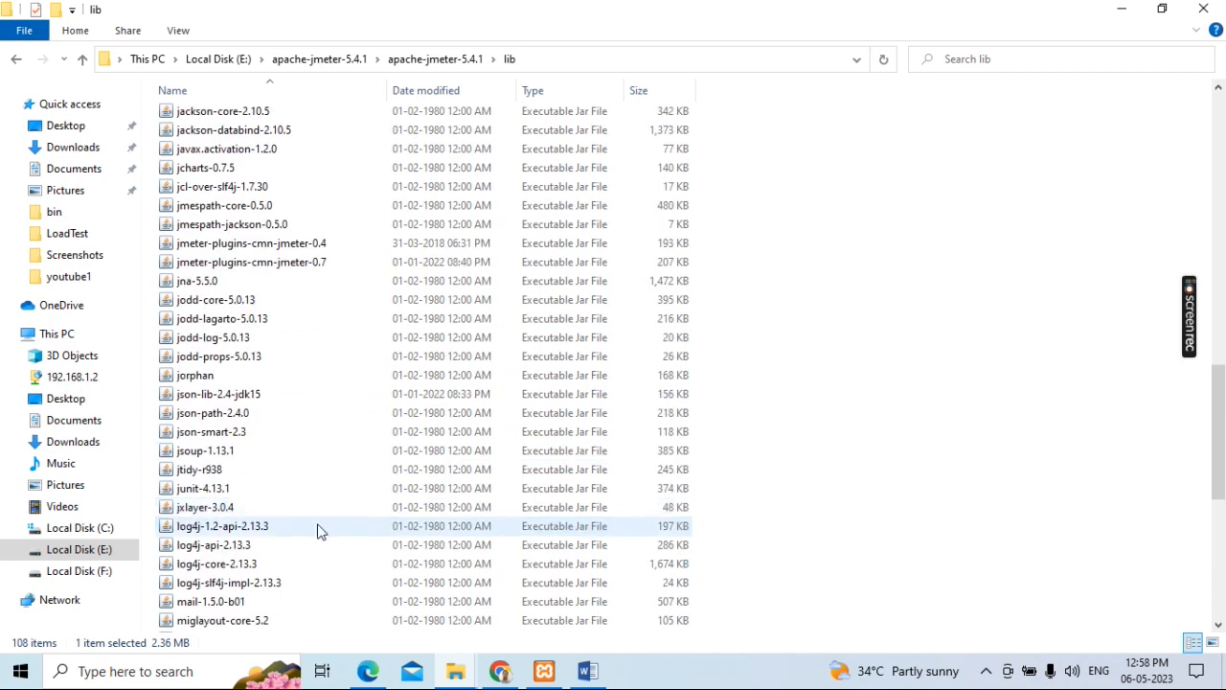
scroll(318, 526, "up", 20)
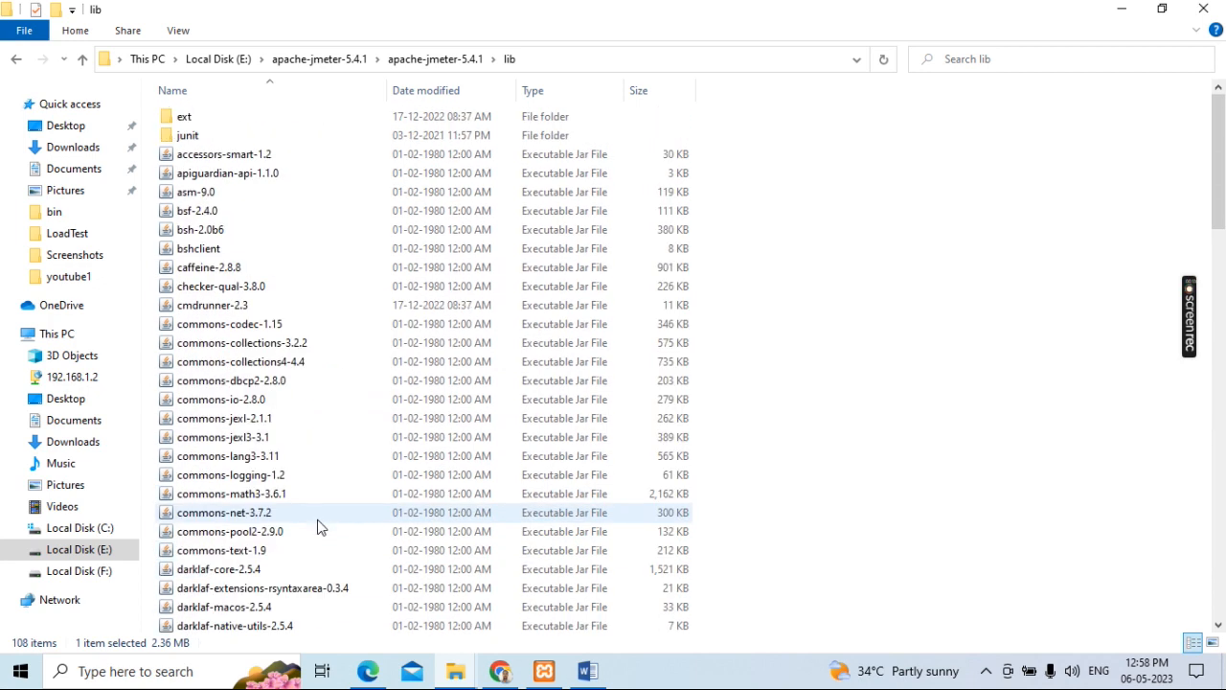
left_click(433, 58)
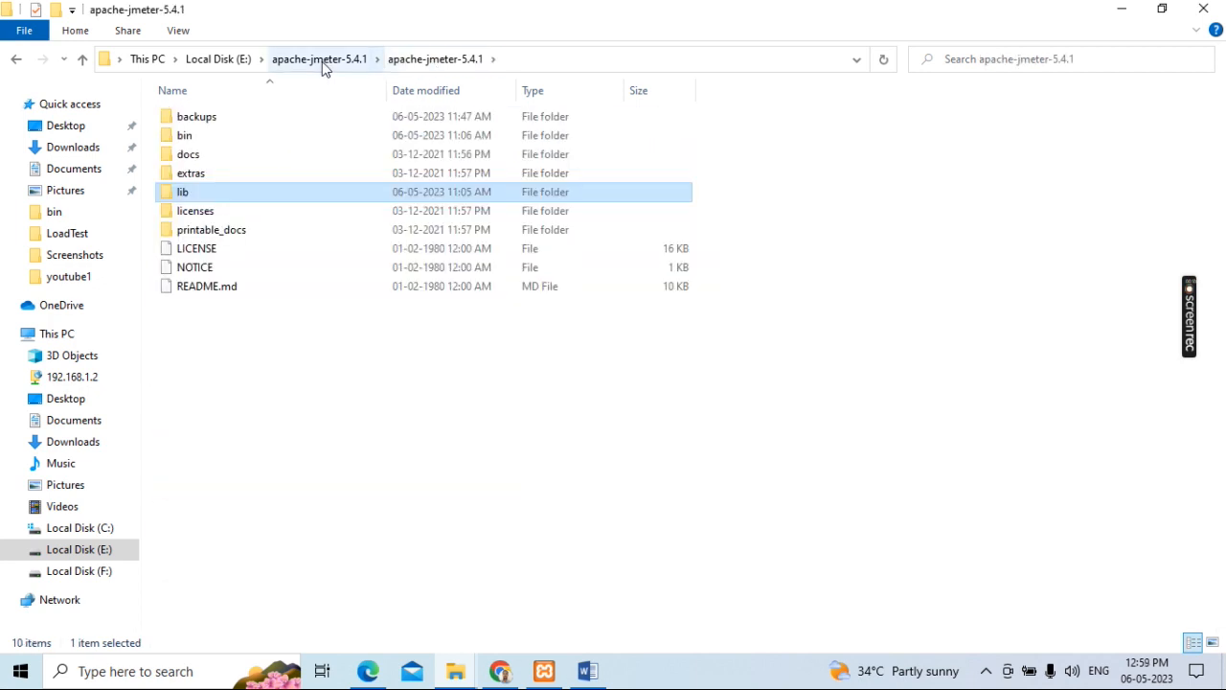
double_click(196, 137)
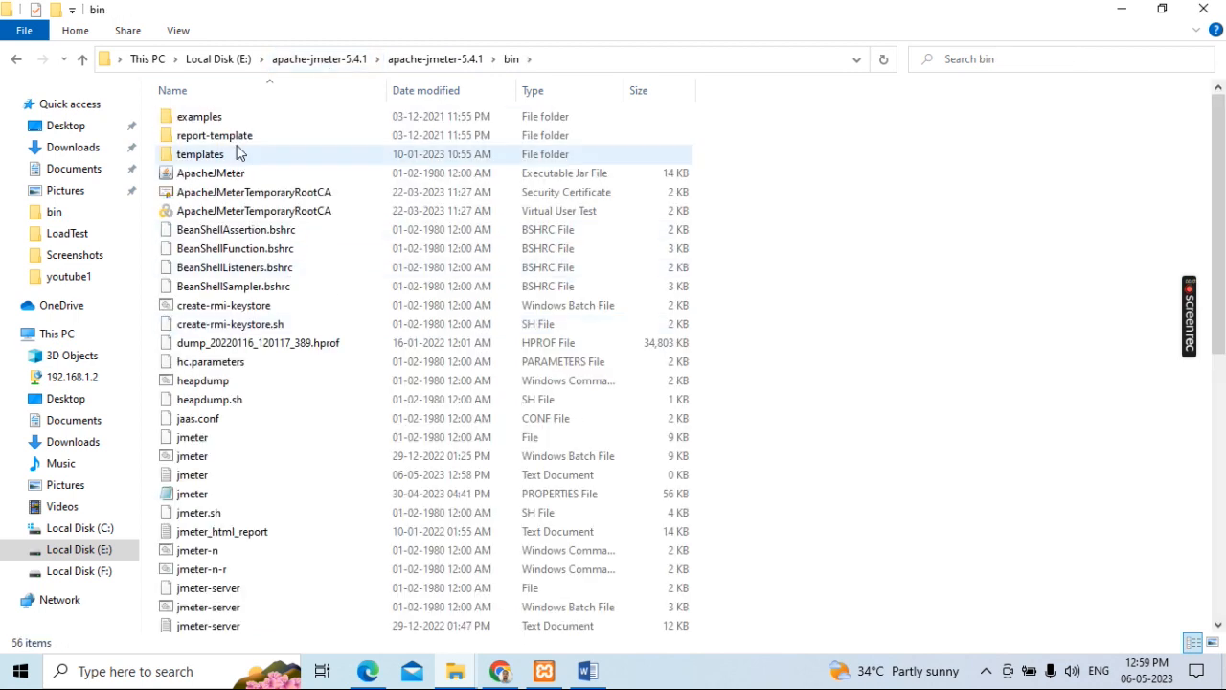
double_click(219, 176)
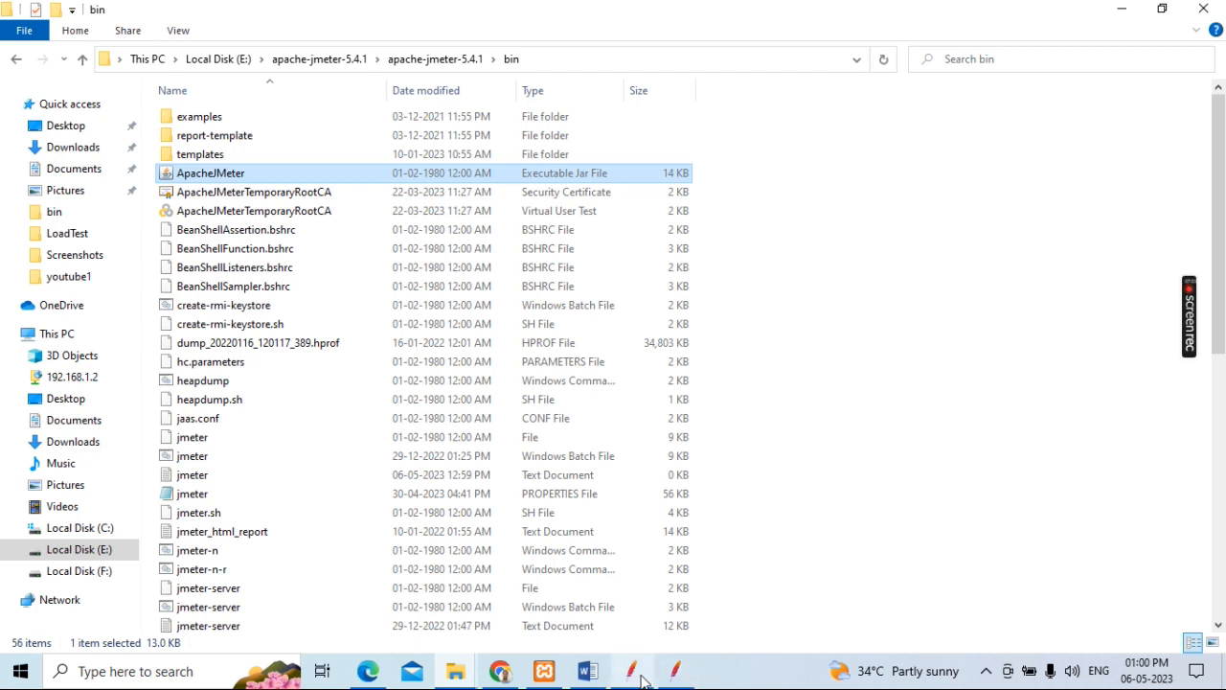
Step: Close the duplicate Apache JMeter instance and maximize the remaining JMeter window
mouse_move(641, 678)
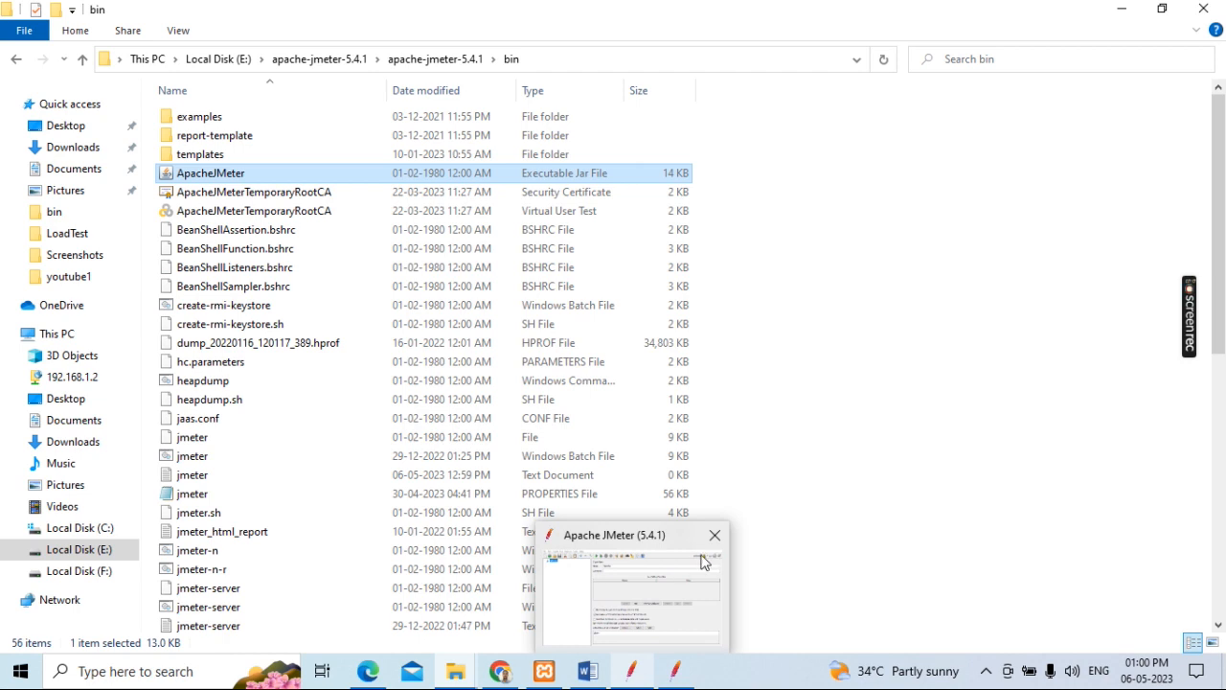
left_click(677, 677)
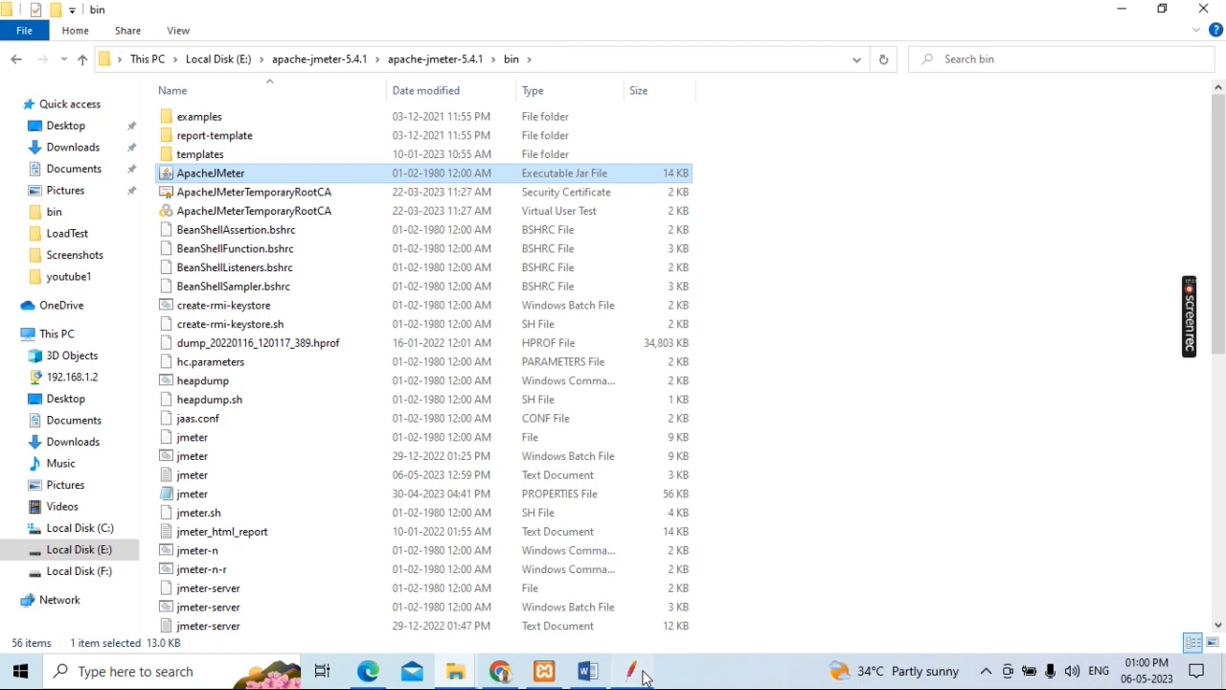
left_click(644, 677)
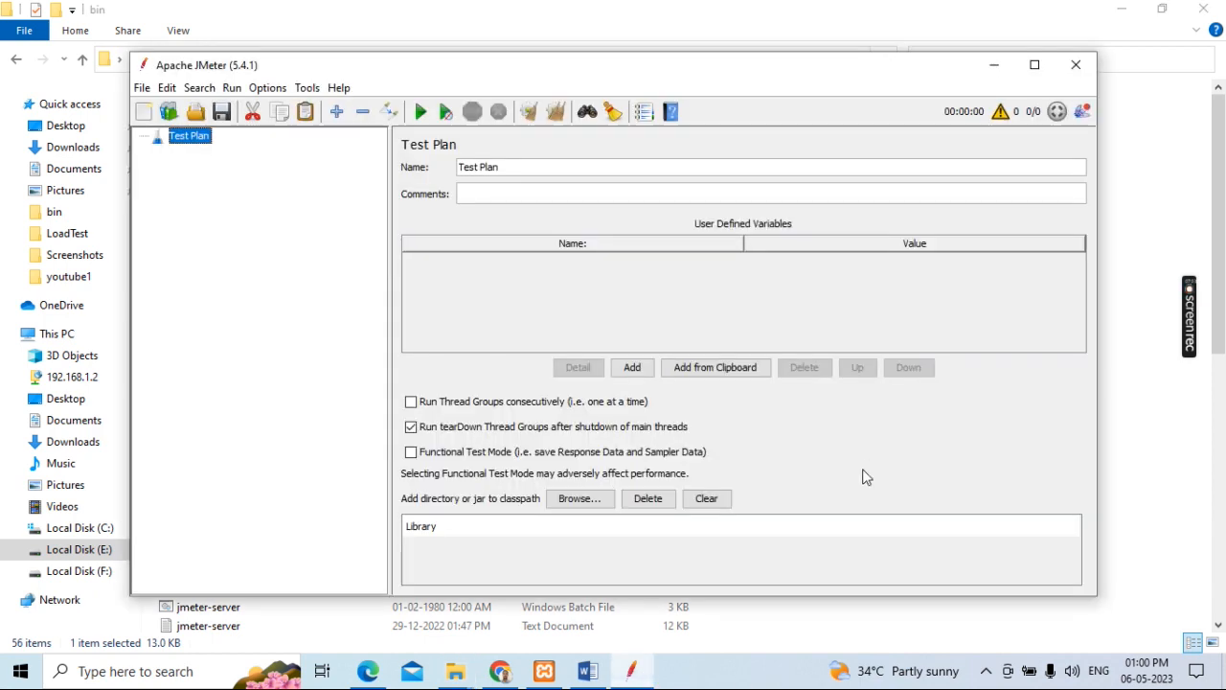
left_click(1035, 63)
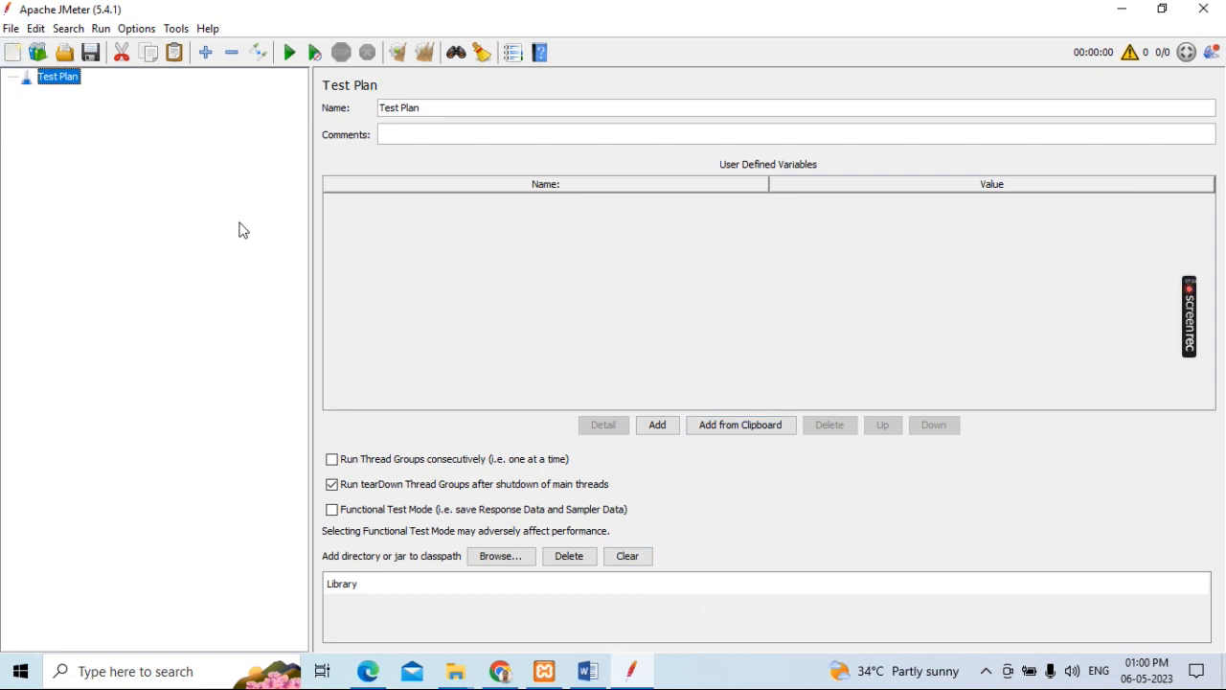
Step: Switch to the DB_Testing document in Word and review the Step1 instruction and the test plan elements listed under Step2
left_click(587, 670)
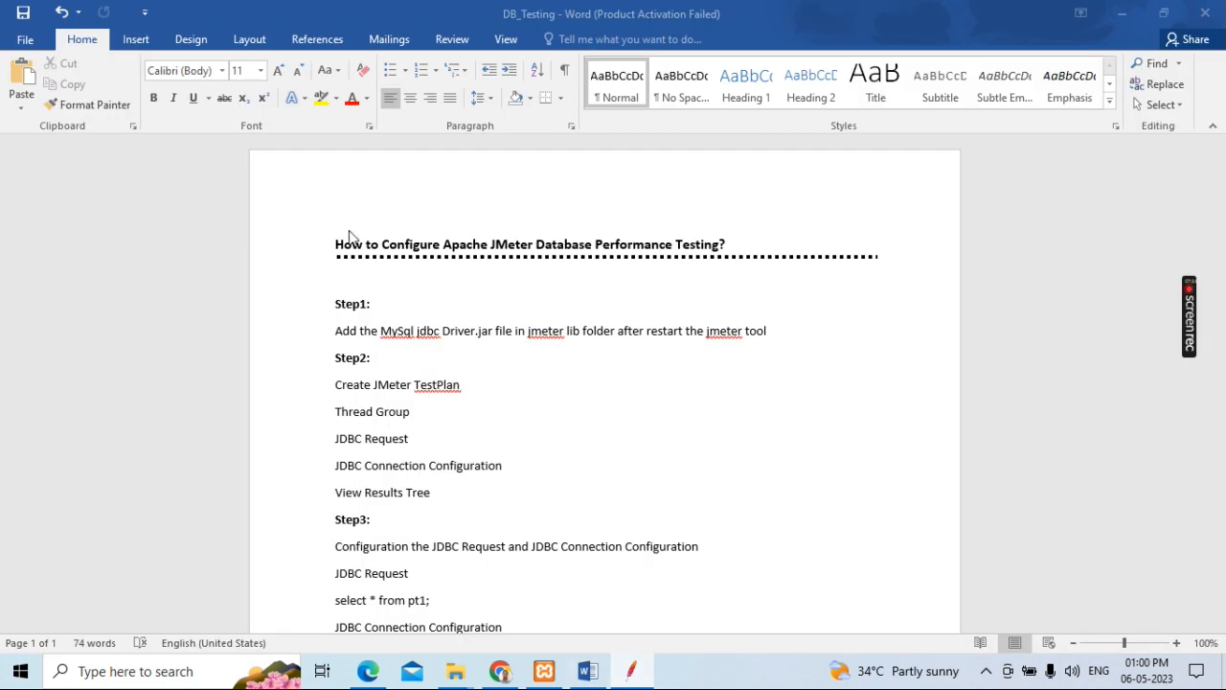
left_click(413, 323)
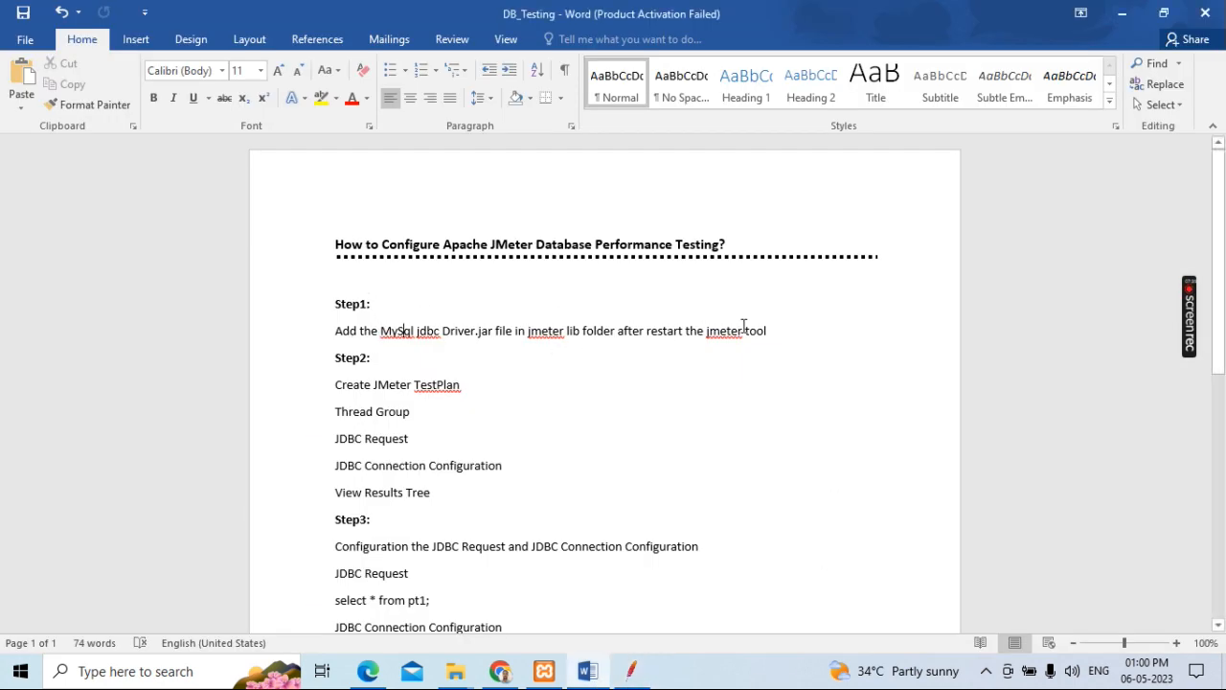
scroll(560, 405, "down", 1)
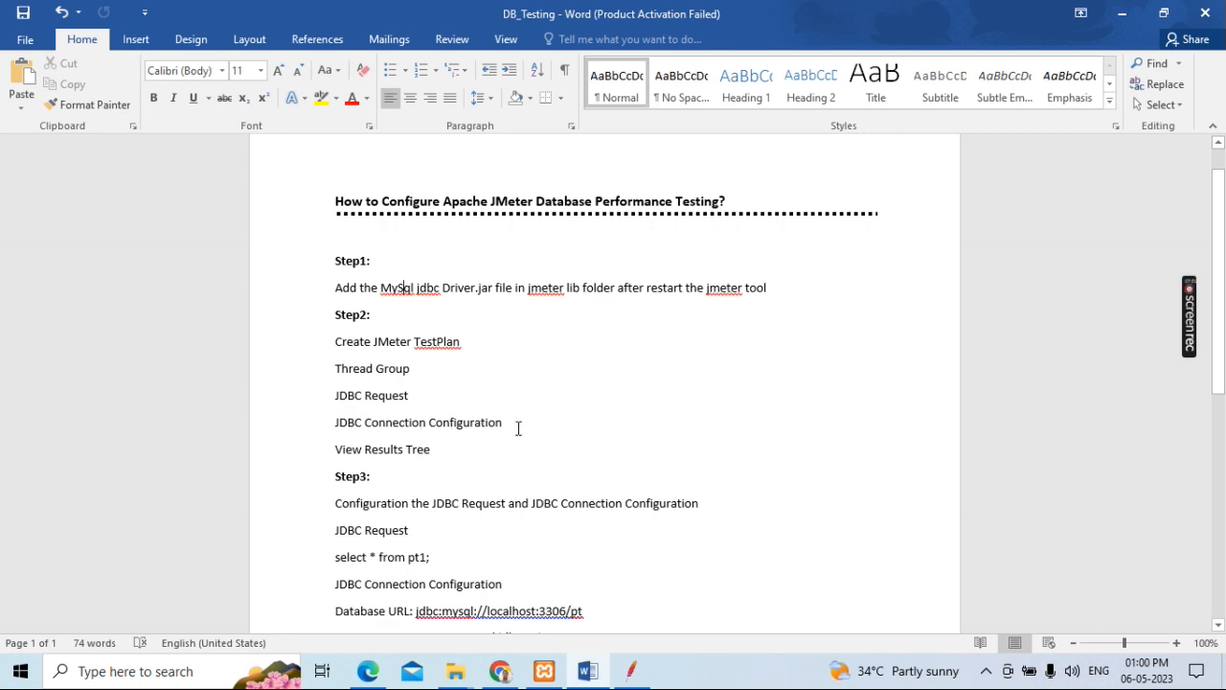
left_click_drag(434, 451, 340, 373)
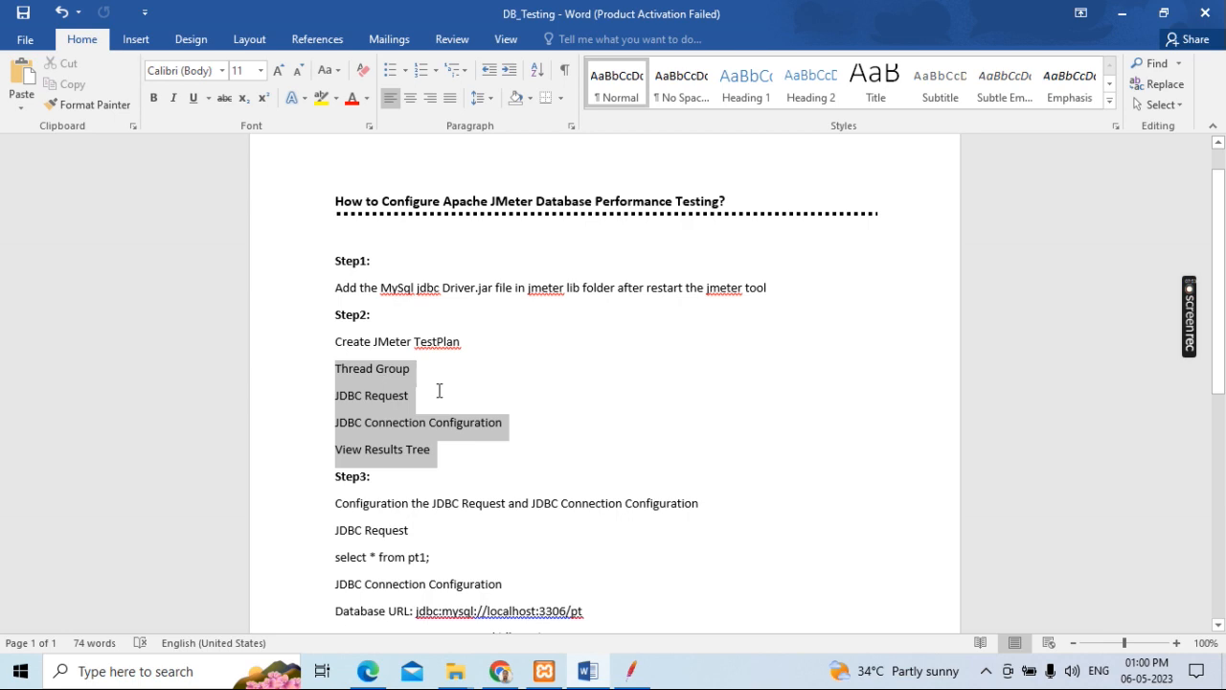
left_click(439, 390)
Step: Switch back to JMeter and reopen the recent JDBC_Test.jmx test plan
left_click(630, 670)
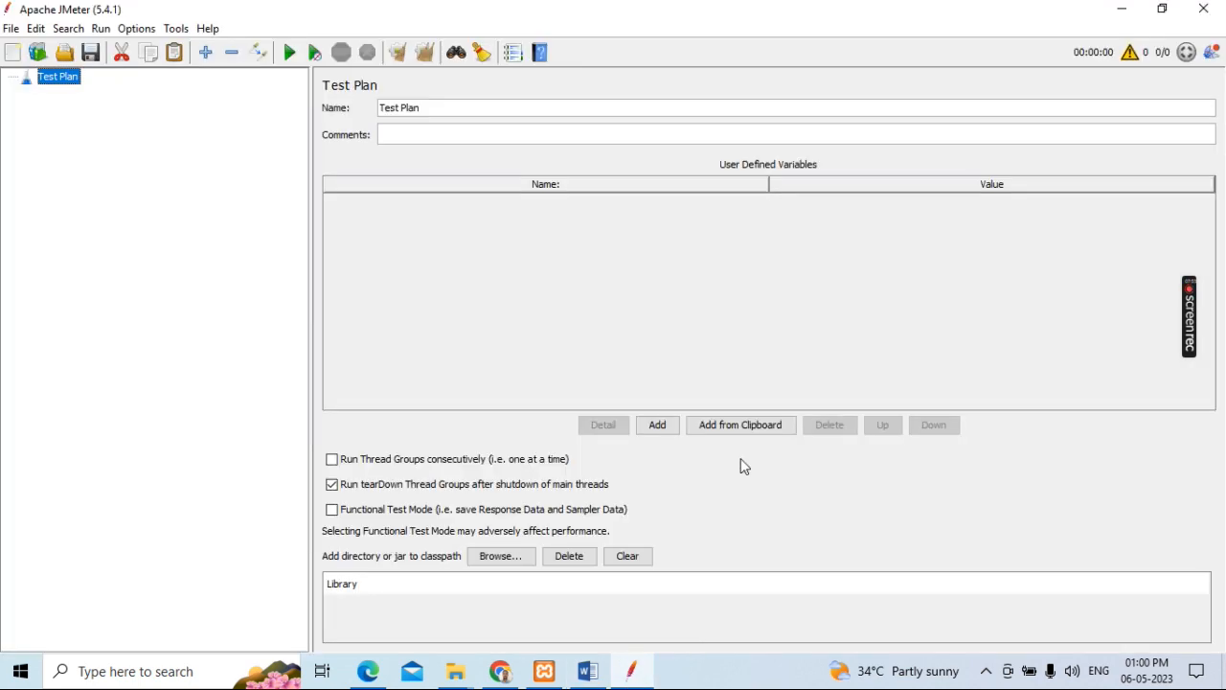
left_click(11, 28)
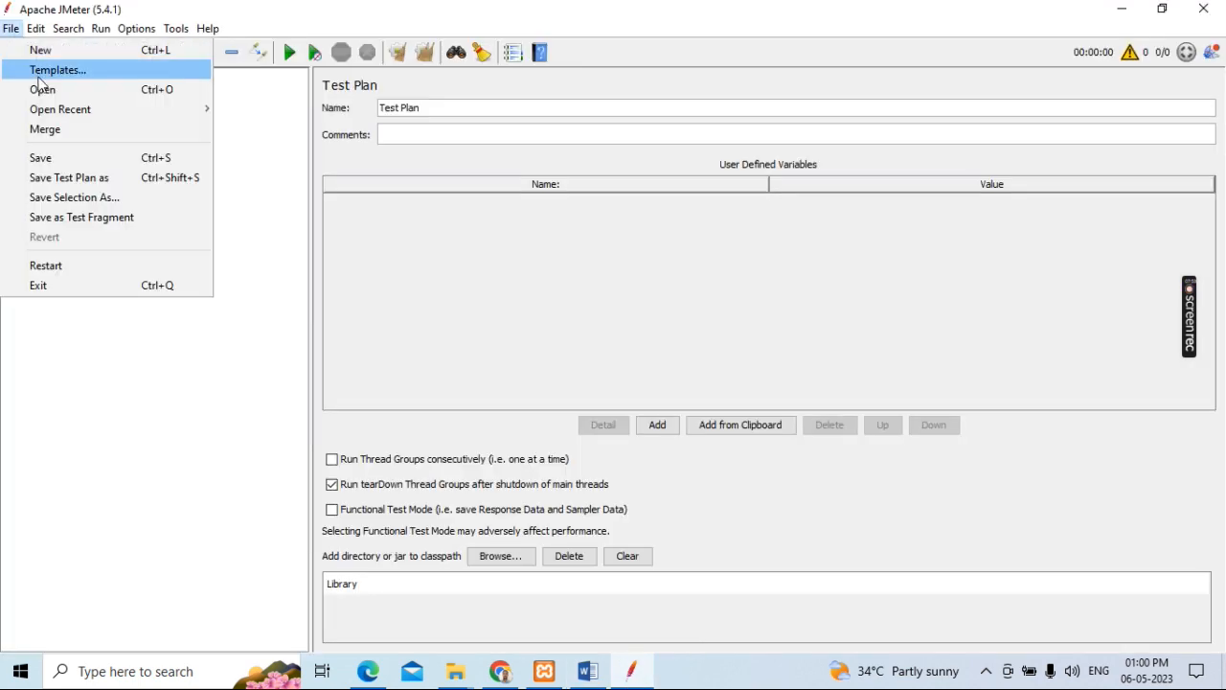
mouse_move(55, 109)
left_click(276, 110)
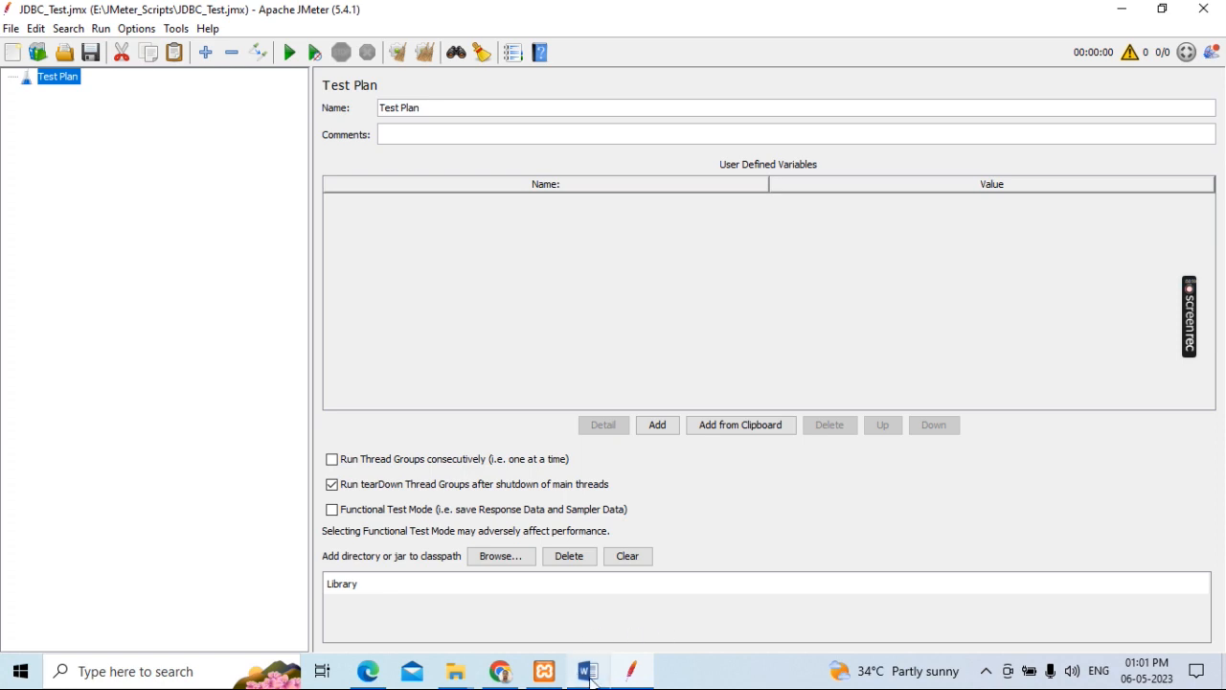
Step: Expand the Test Plan and its Thread Group in the tree, and show the Test Plan settings
mouse_move(591, 680)
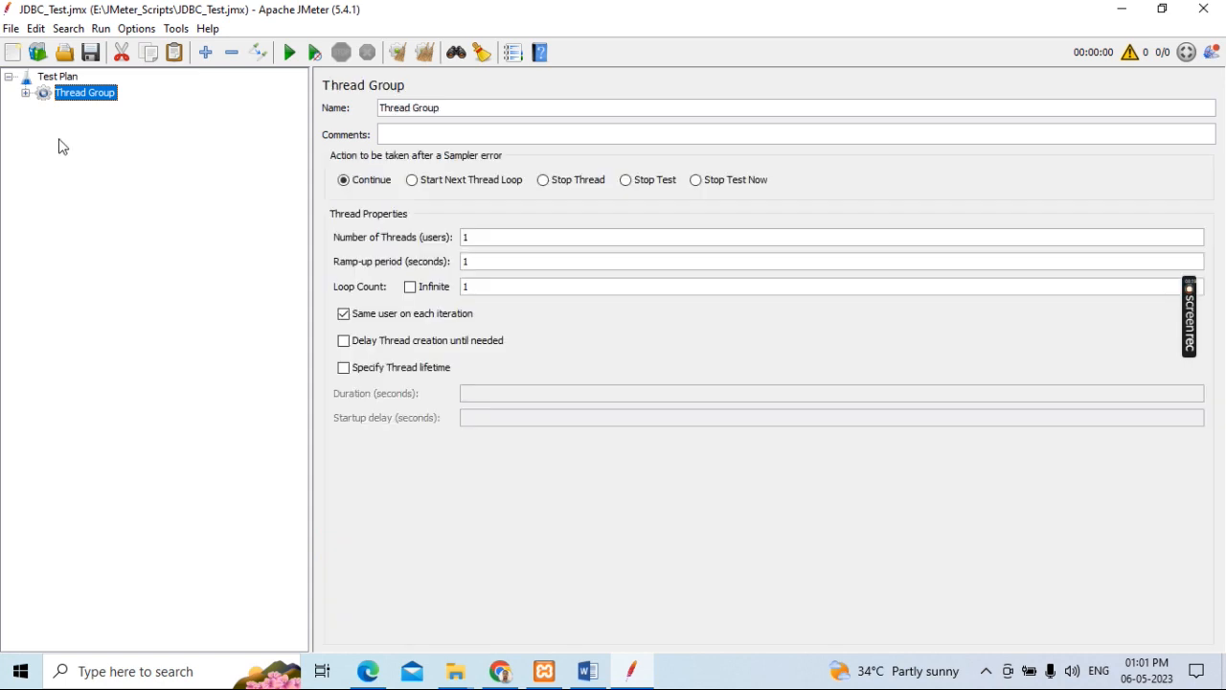
left_click(25, 93)
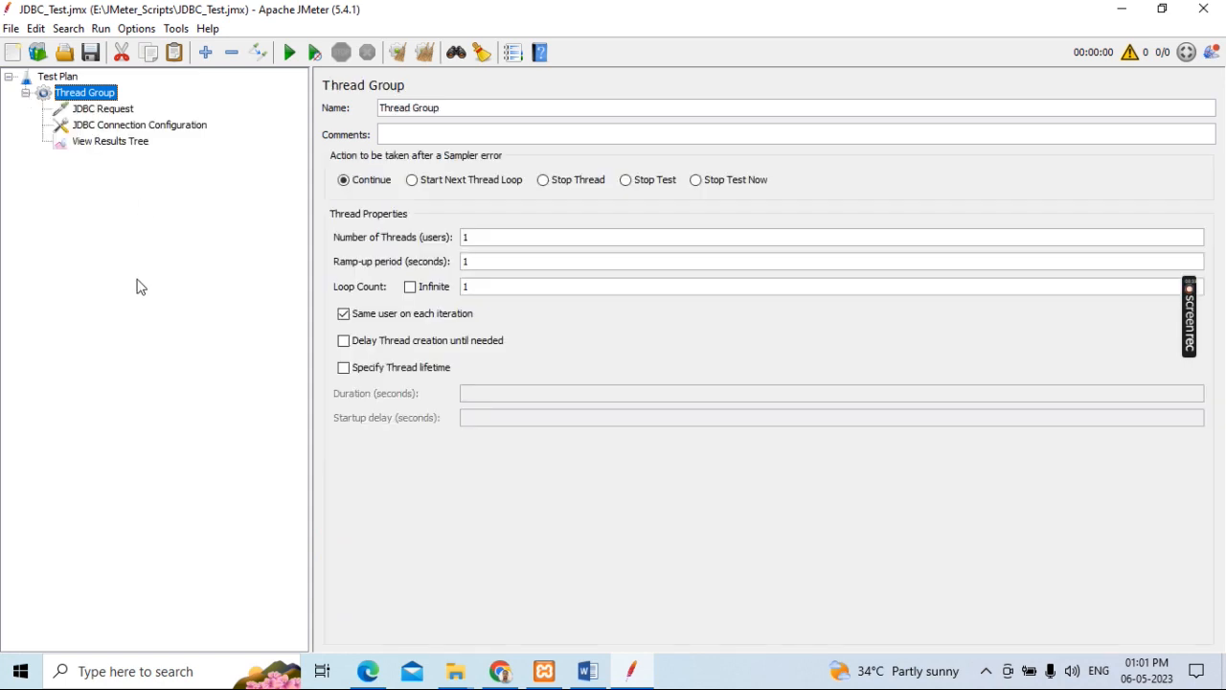
left_click(59, 77)
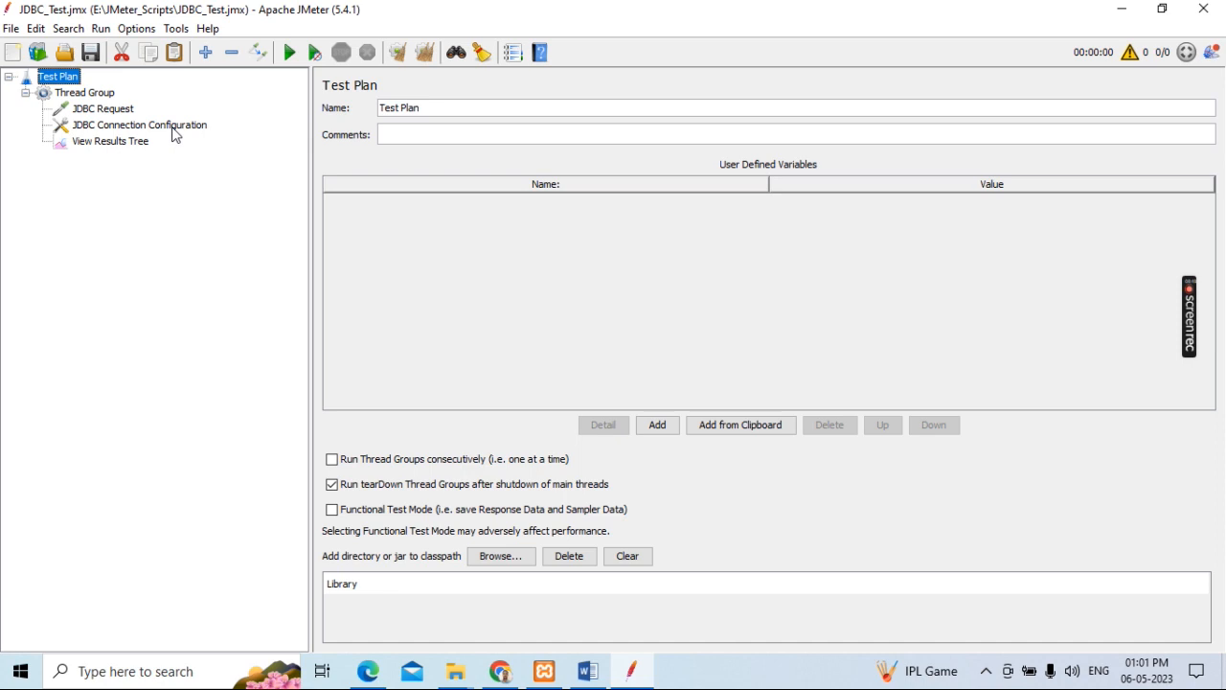
Step: Compare the pool variable name, query and database connection settings of the JDBC Request and JDBC Connection Configuration
left_click(113, 133)
left_click(107, 113)
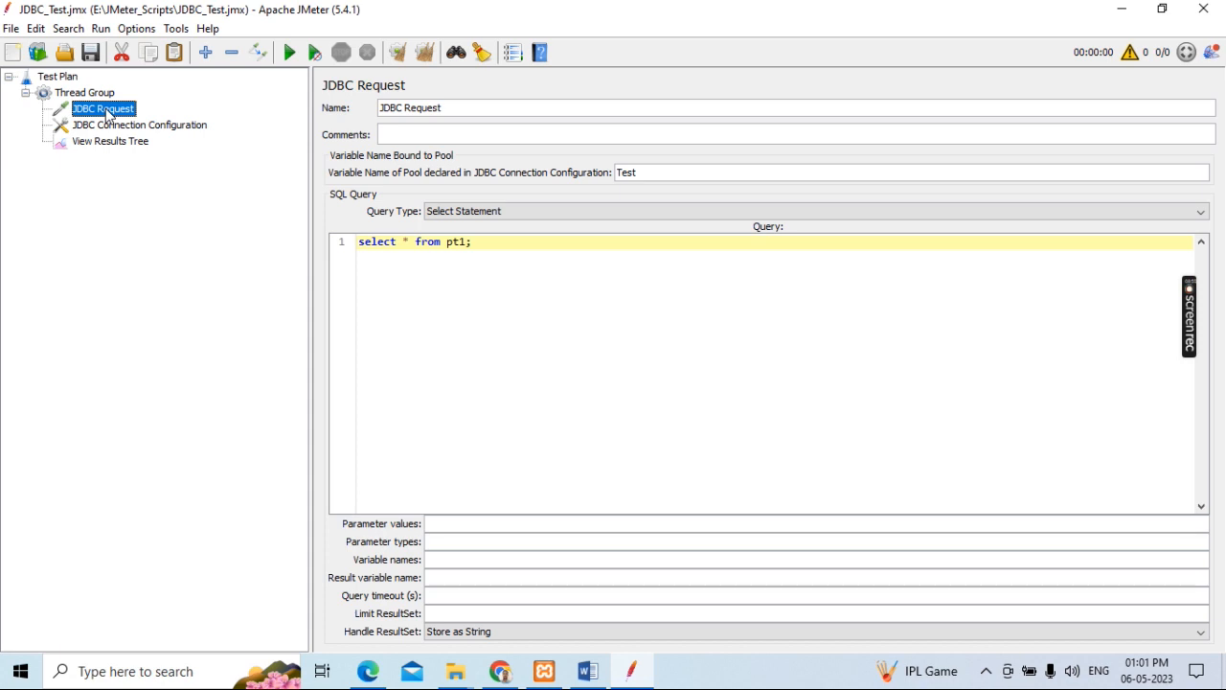
left_click(107, 131)
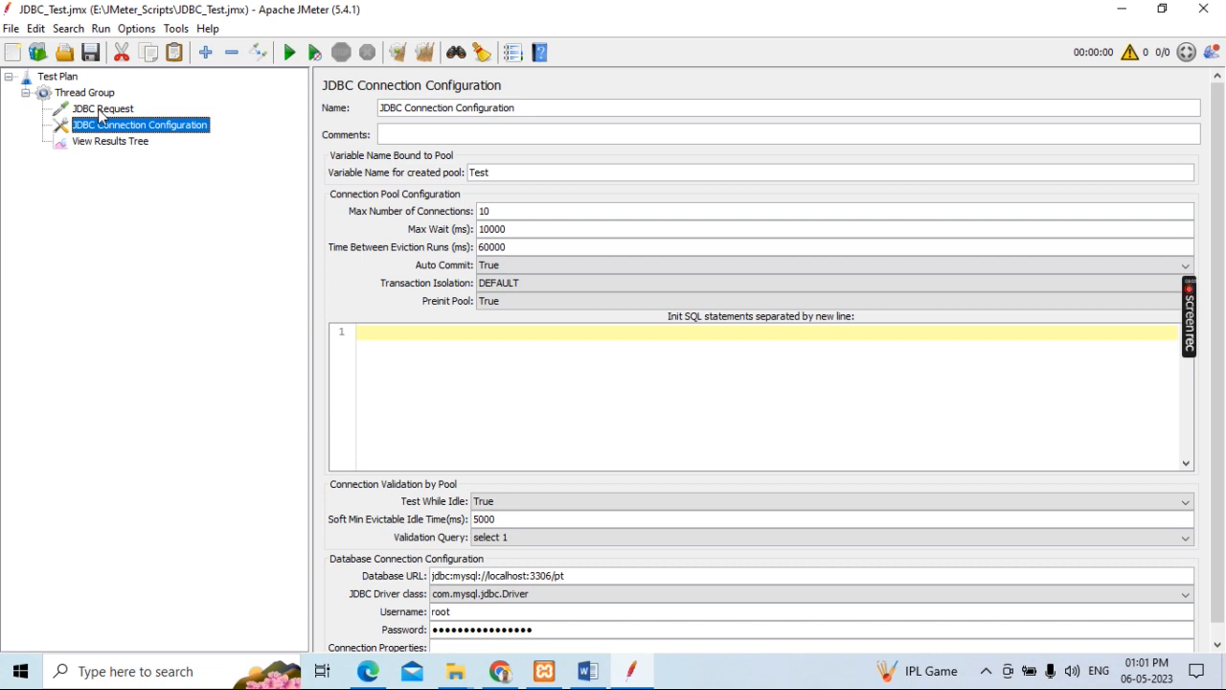
left_click(100, 112)
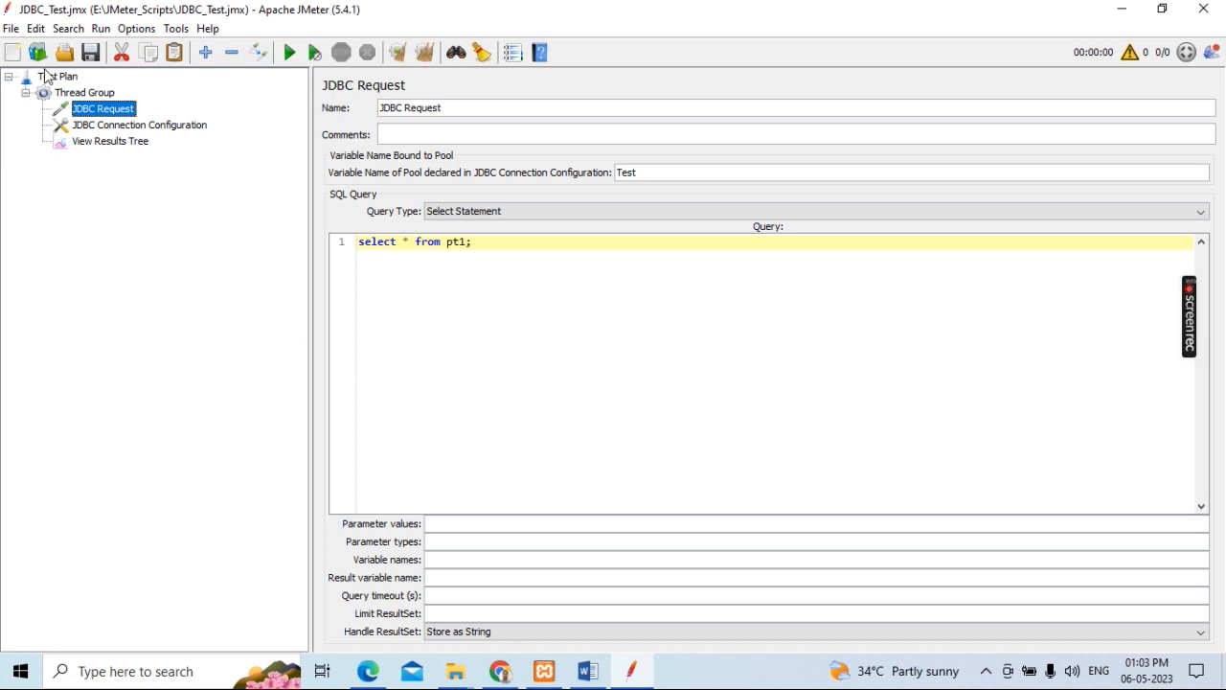
Step: Switch to the DB_Testing document in Word and review the Step3 configuration instruction and the query listed for the JDBC Request
left_click(587, 671)
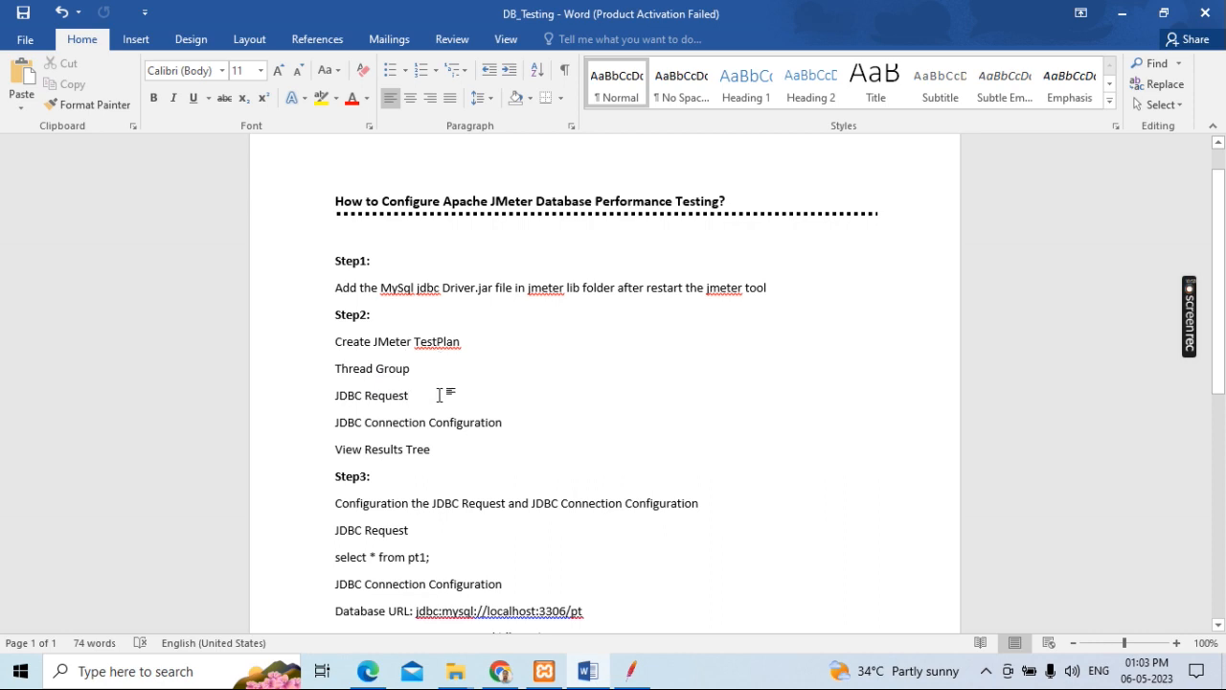
left_click(436, 451)
scroll(564, 435, "down", 4)
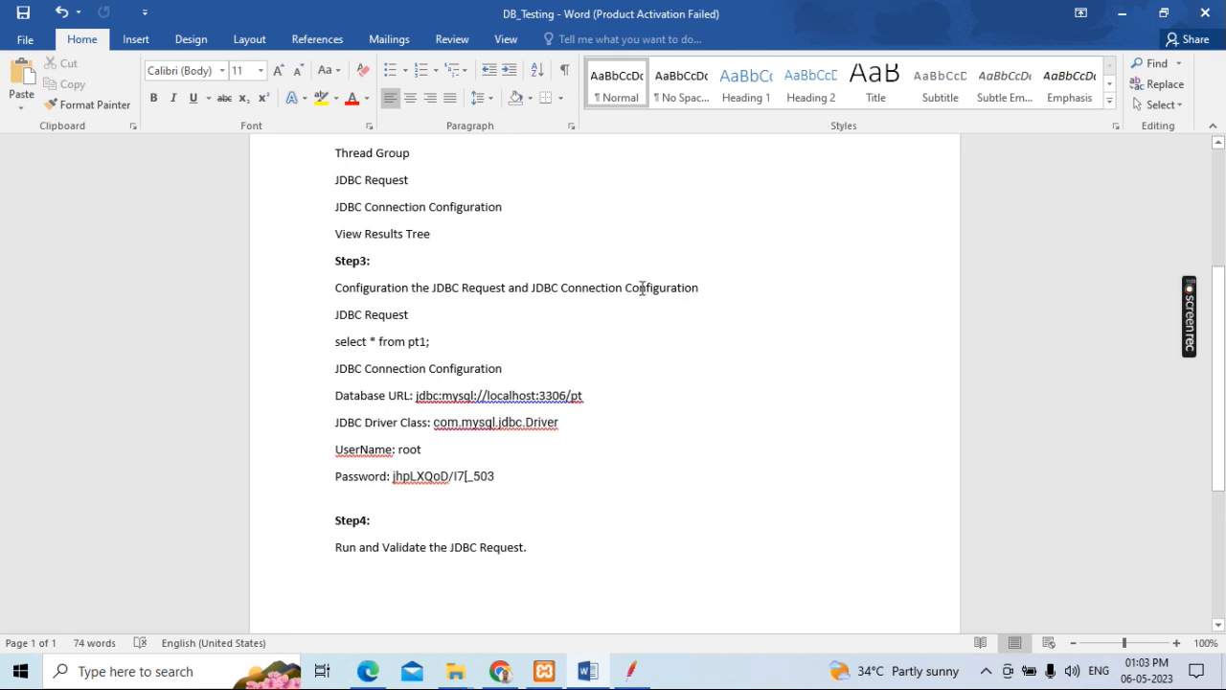
left_click_drag(707, 287, 371, 291)
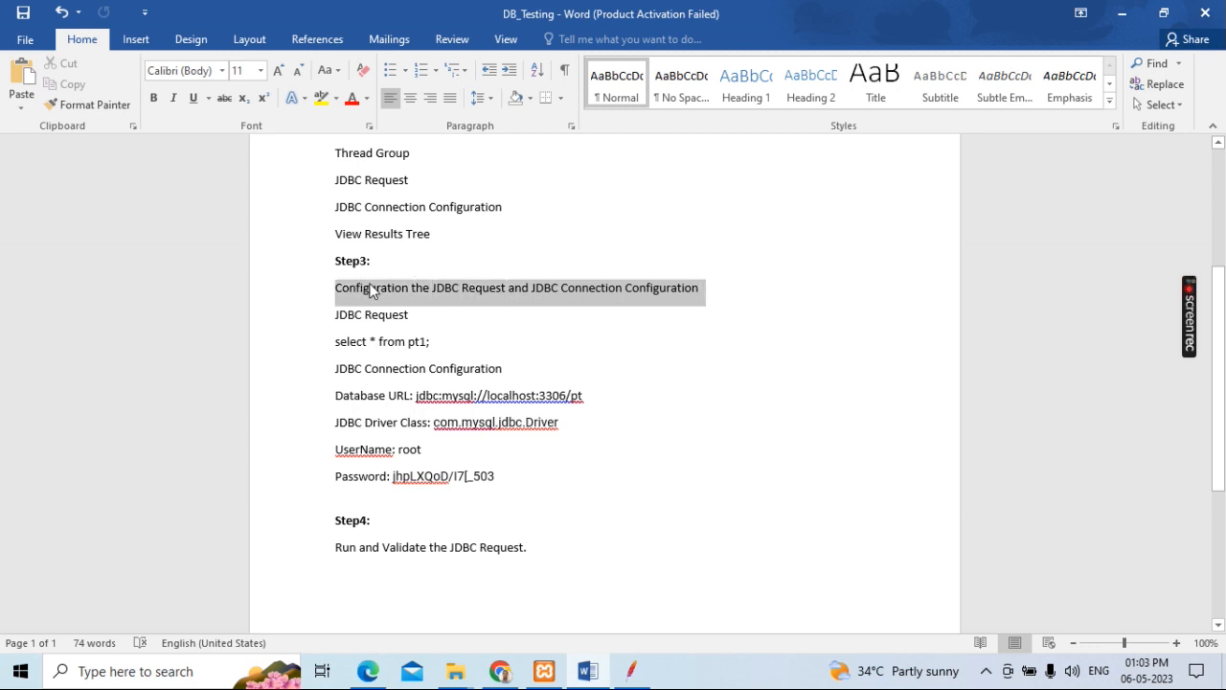
left_click(432, 315)
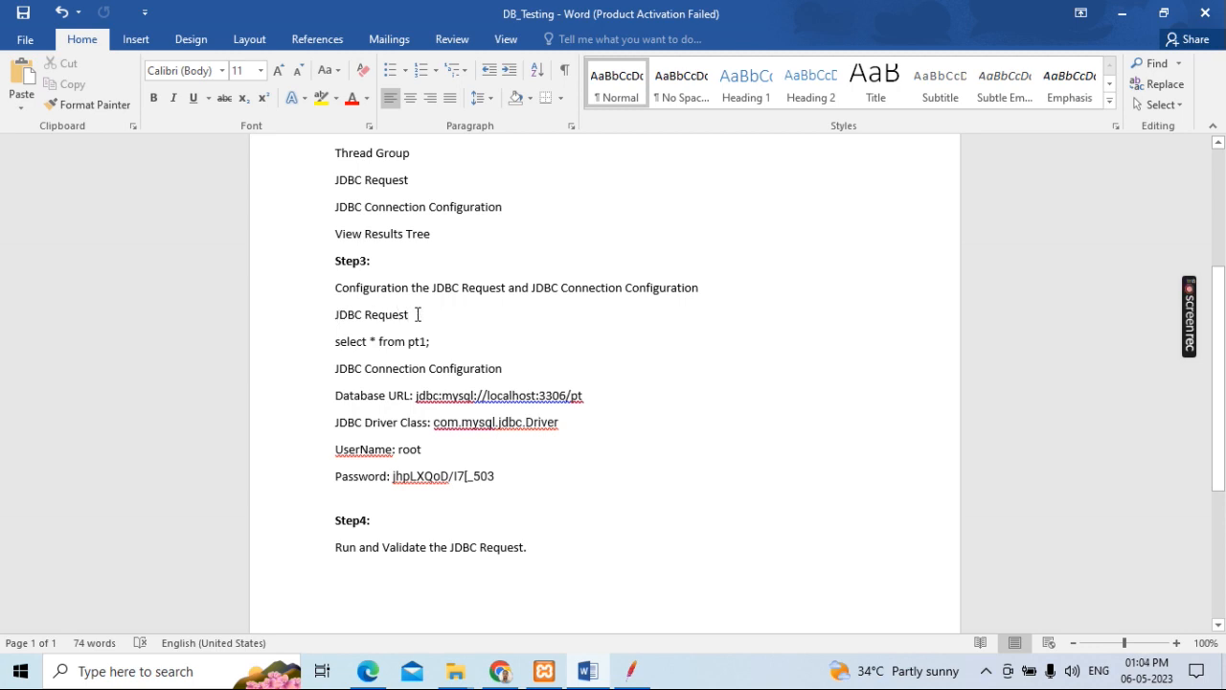
left_click_drag(440, 341, 333, 343)
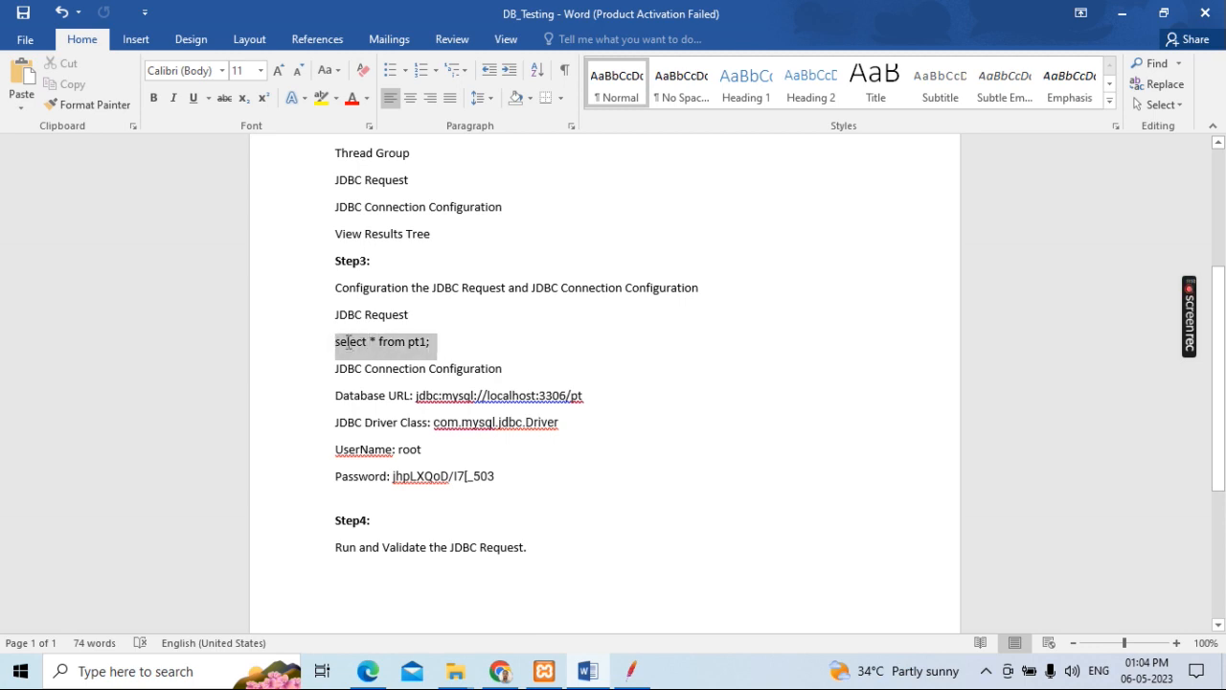
left_click(446, 340)
Step: Switch to phpMyAdmin in the Edge browser and open the SQL query editor for the pt1 table
left_click(368, 671)
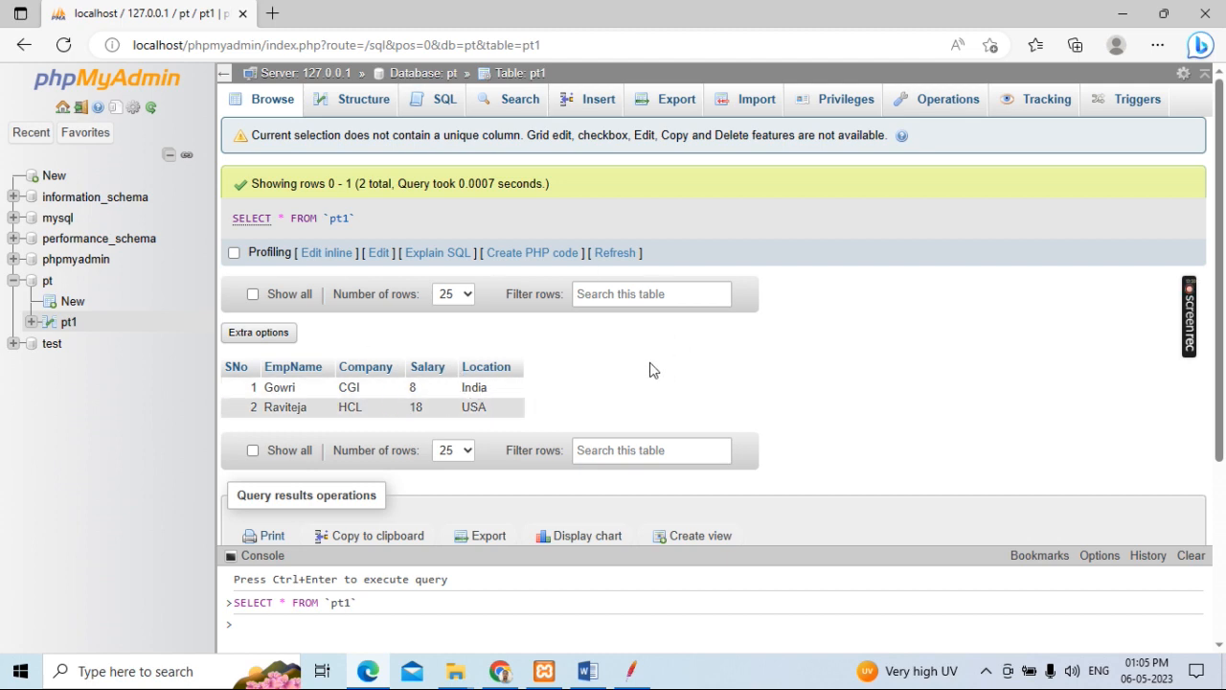
left_click(443, 101)
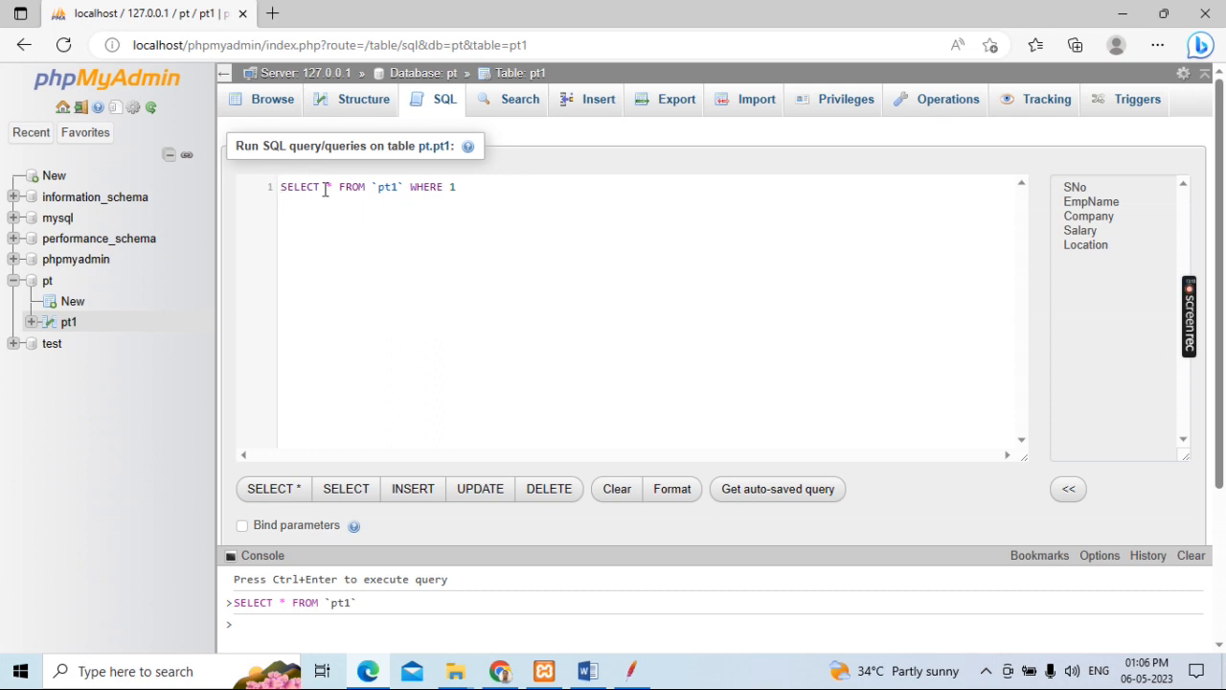
scroll(867, 320, "down", 3)
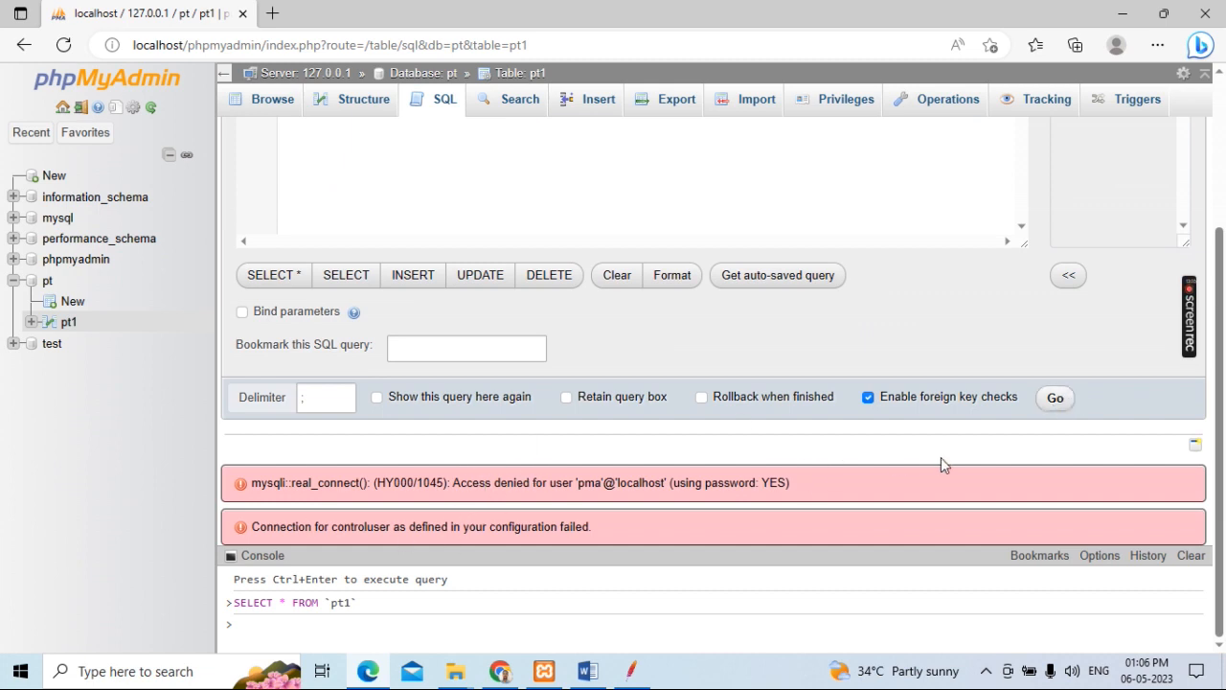
scroll(939, 451, "up", 3)
Step: Replace the default query with "select * from pt1;" and run it
left_click_drag(491, 192, 274, 185)
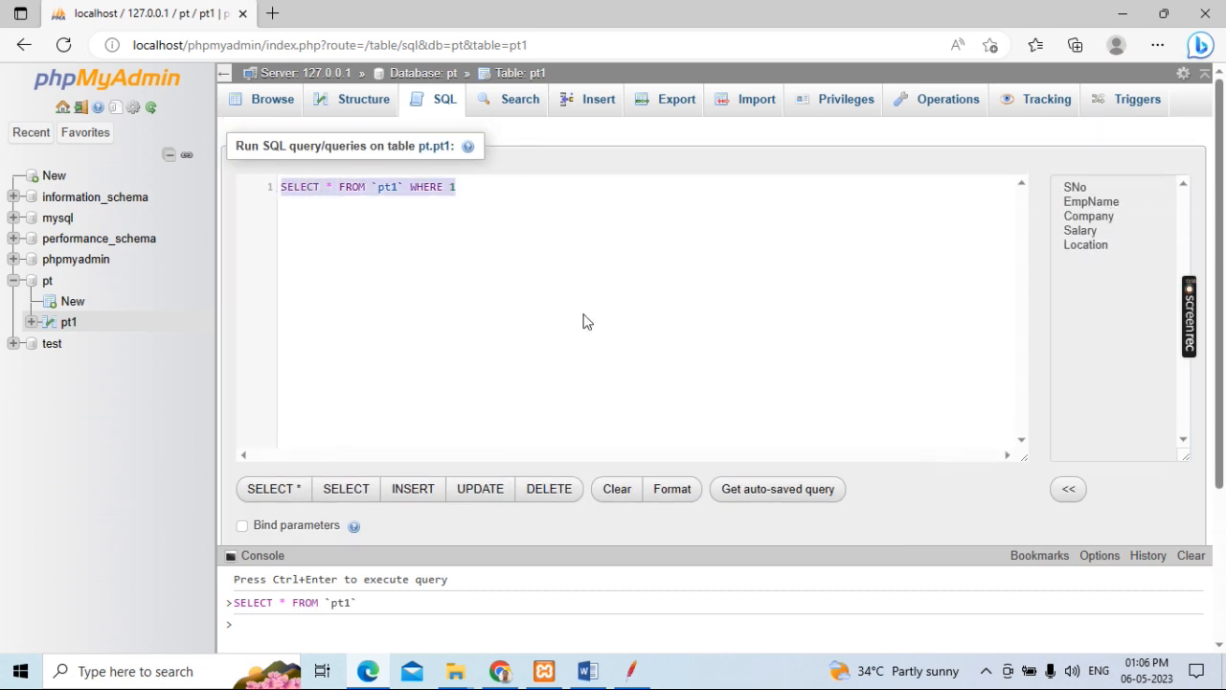
key("BackSpace")
type("select * ")
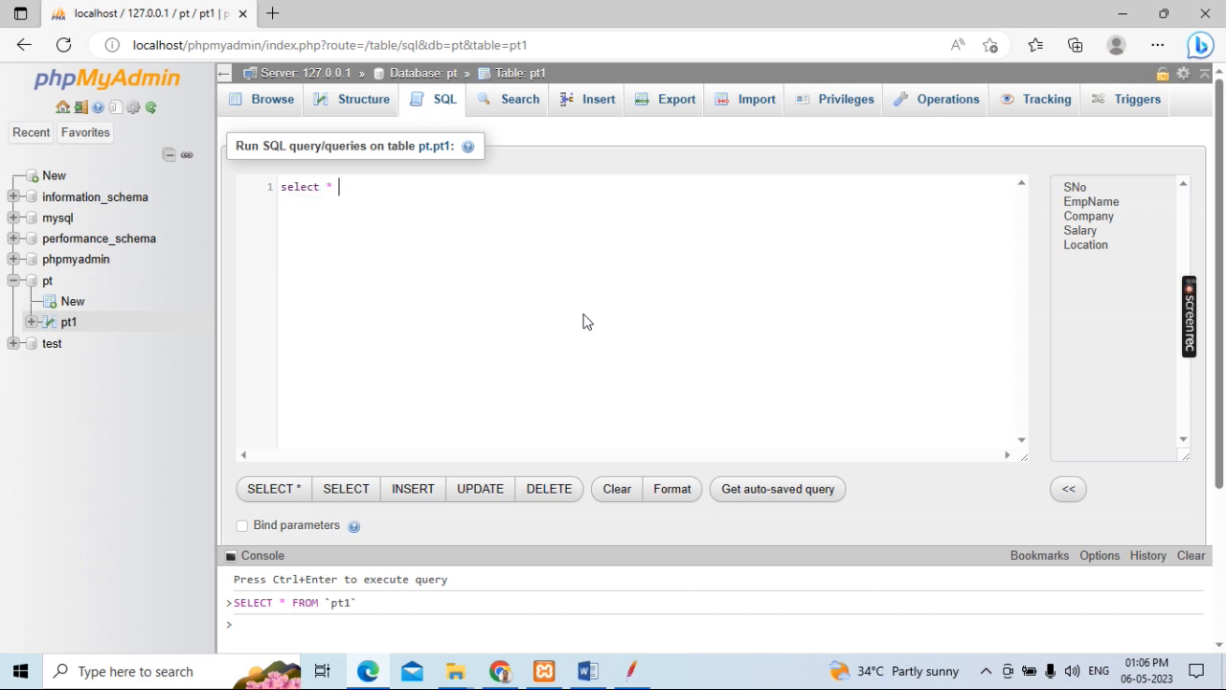
type("from pt")
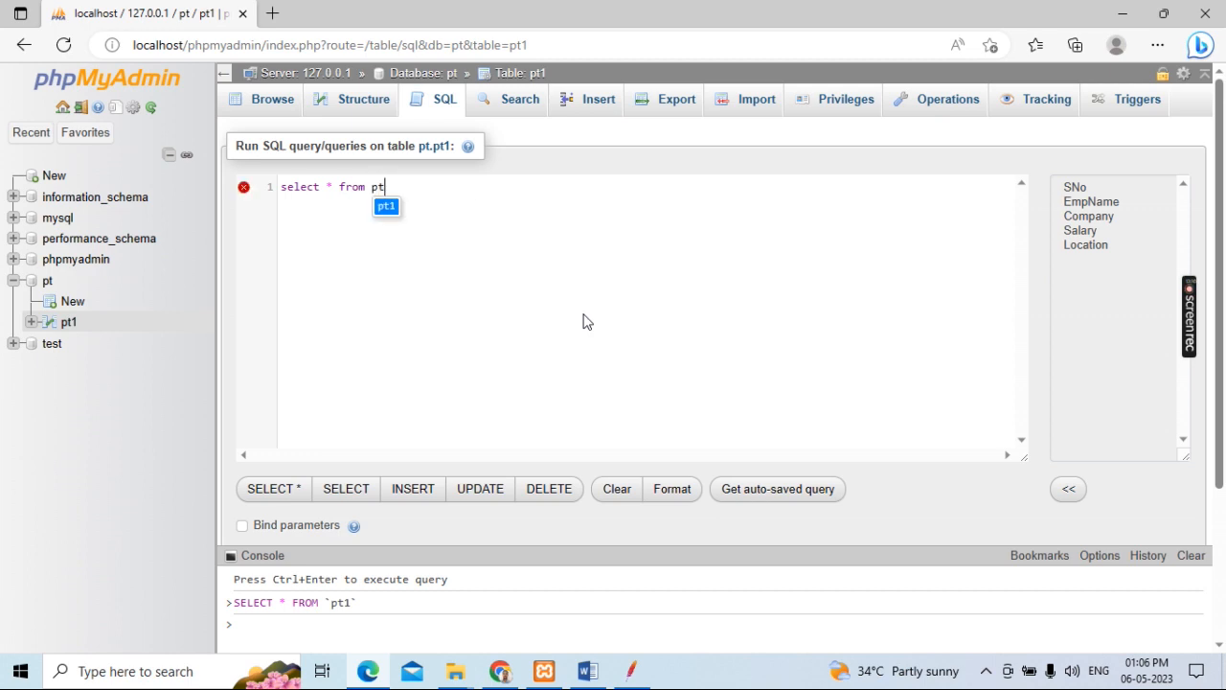
type("1;")
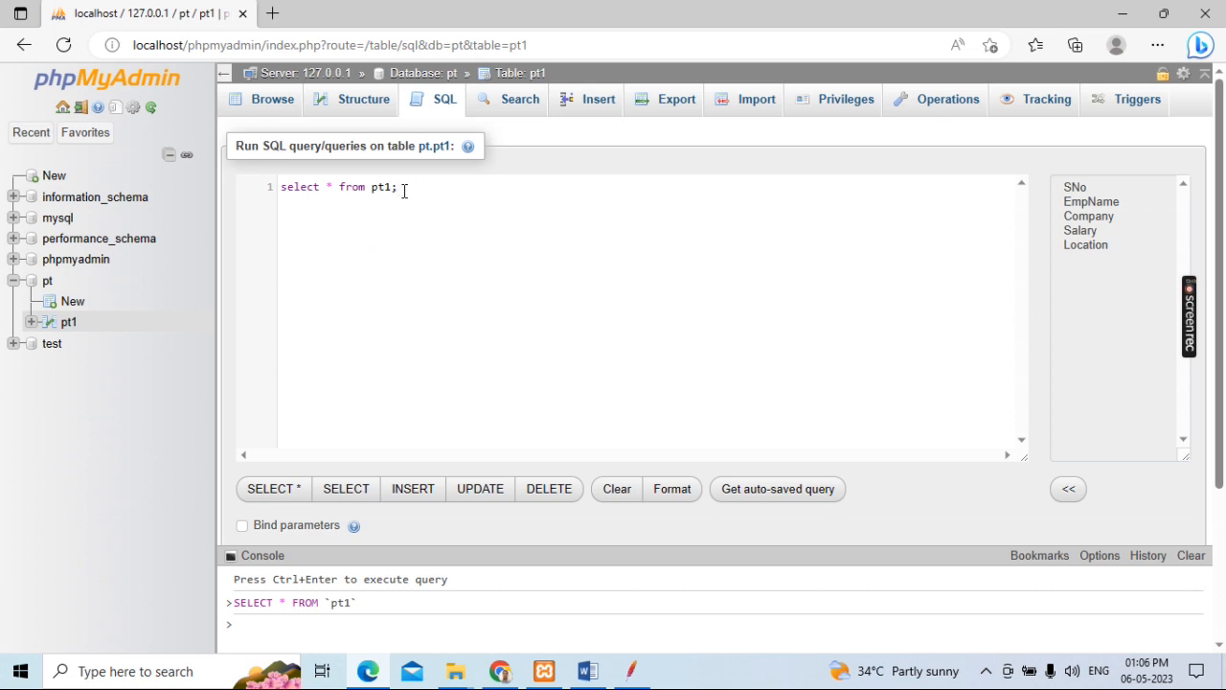
left_click_drag(400, 187, 277, 191)
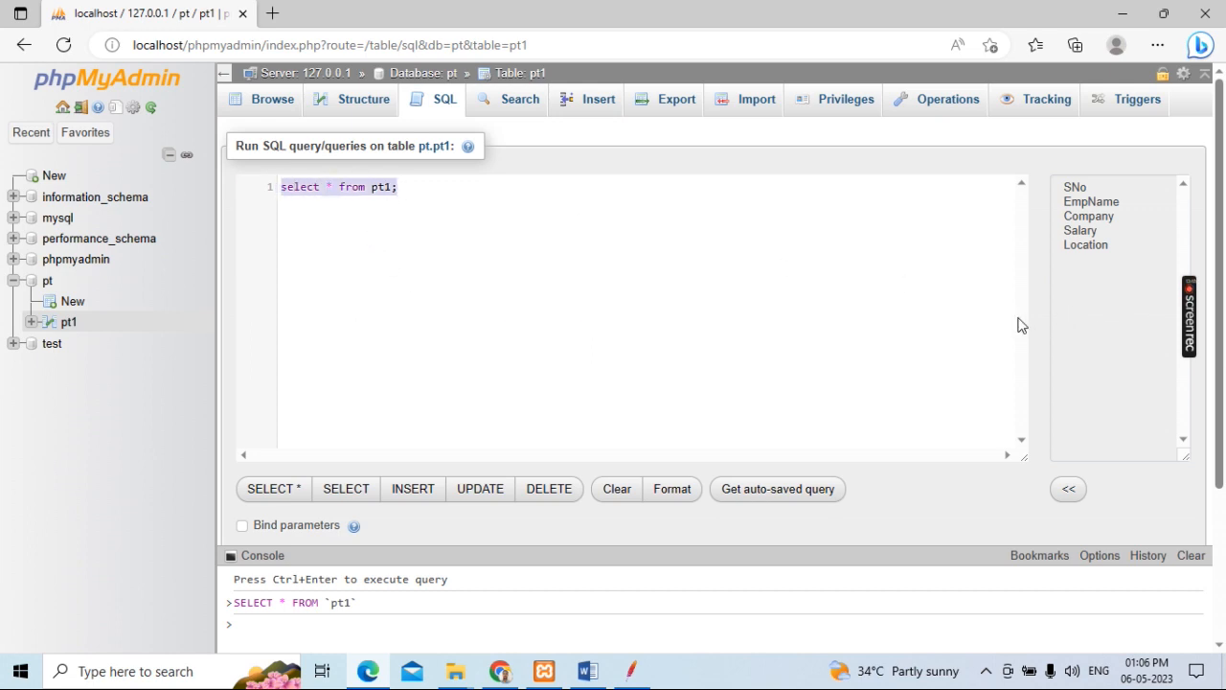
scroll(1022, 323, "down", 2)
left_click(1054, 434)
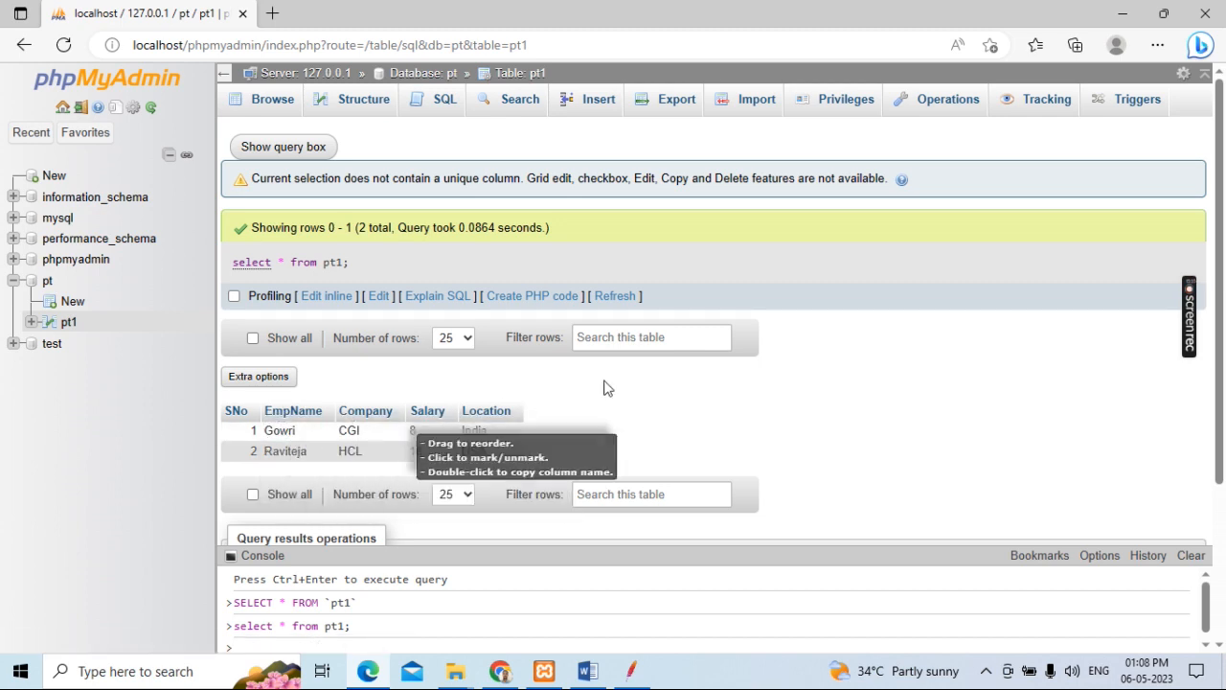
Step: Reopen the SQL query editor for the pt1 table and clear the default query
left_click(440, 104)
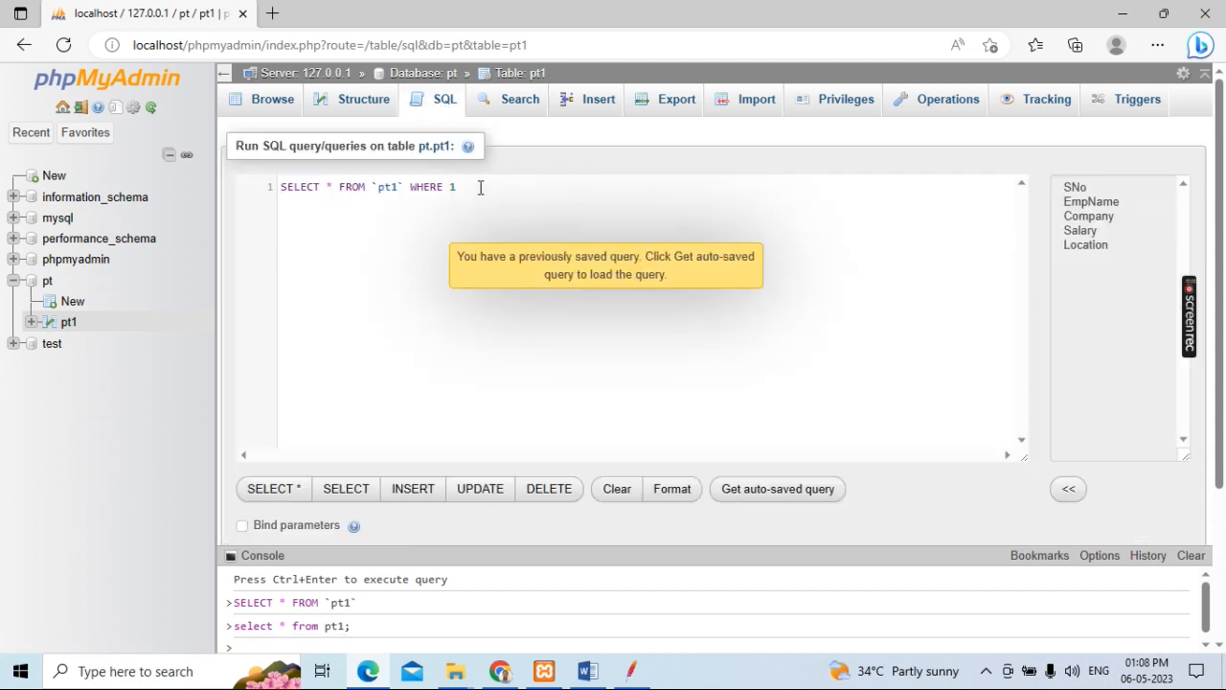
left_click_drag(469, 187, 320, 187)
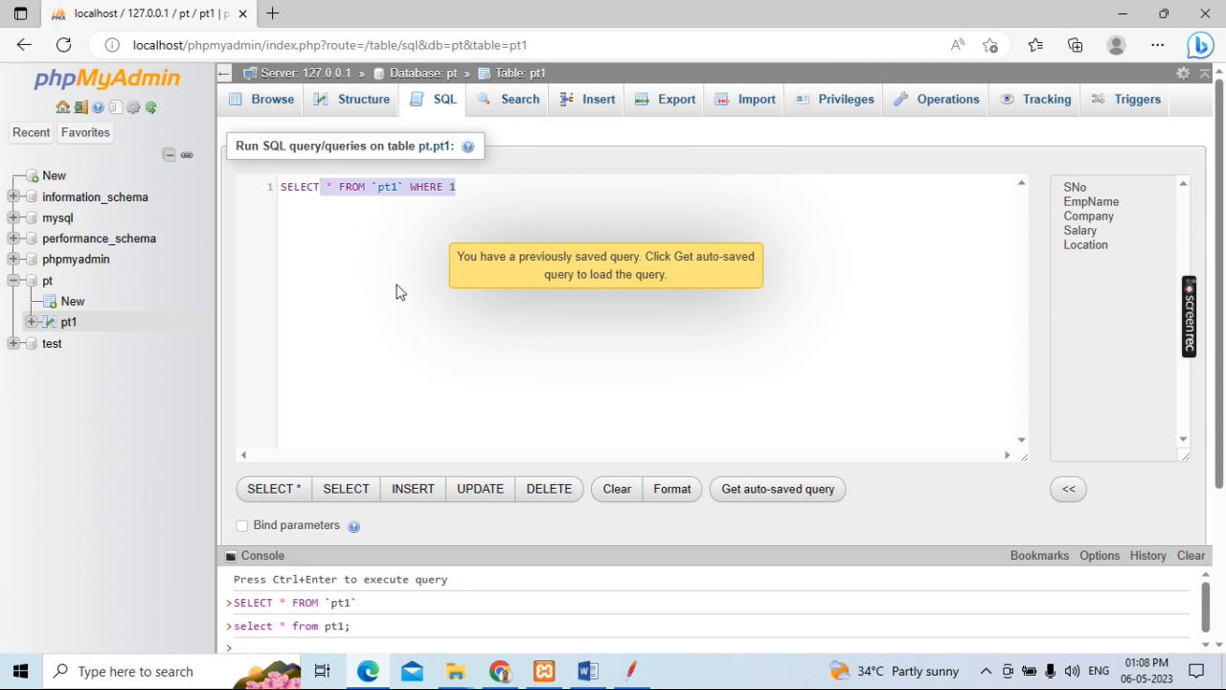
key("BackSpace")
key("BackSpace")
key("BackSpace")
key("BackSpace")
key("BackSpace")
key("BackSpace")
key("BackSpace")
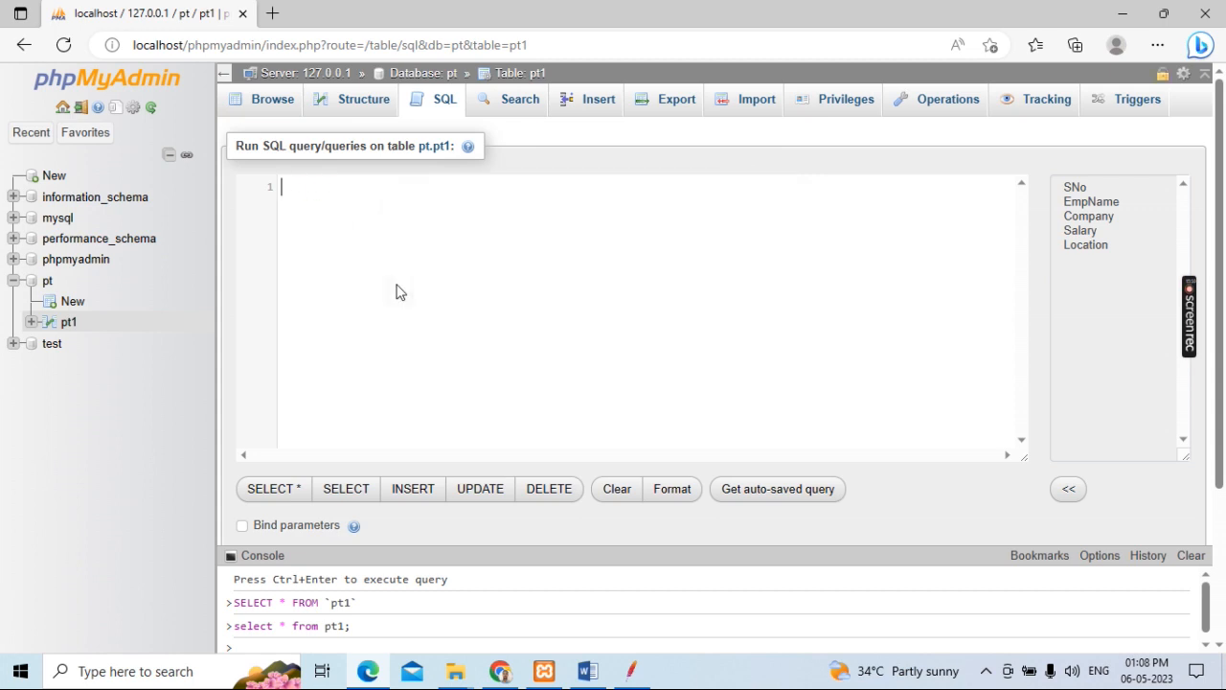
Step: Write a query that selects EmpName from pt1, with only the first employee's name in single quotes after where
type("select")
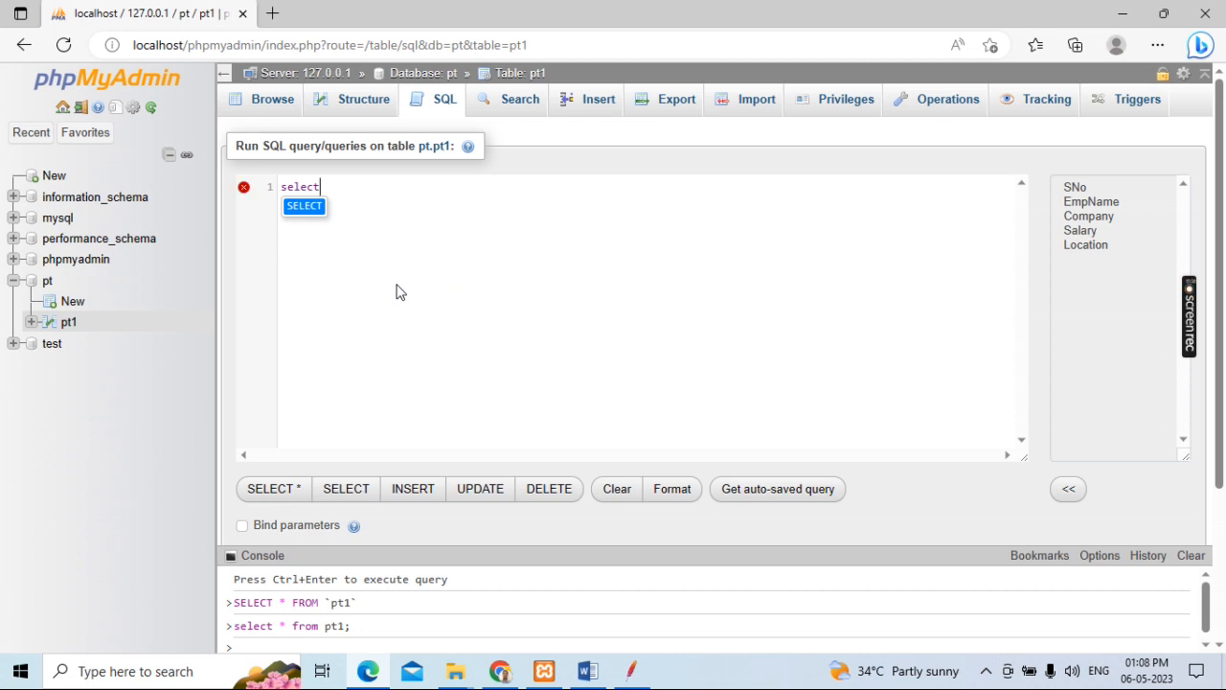
type(" E")
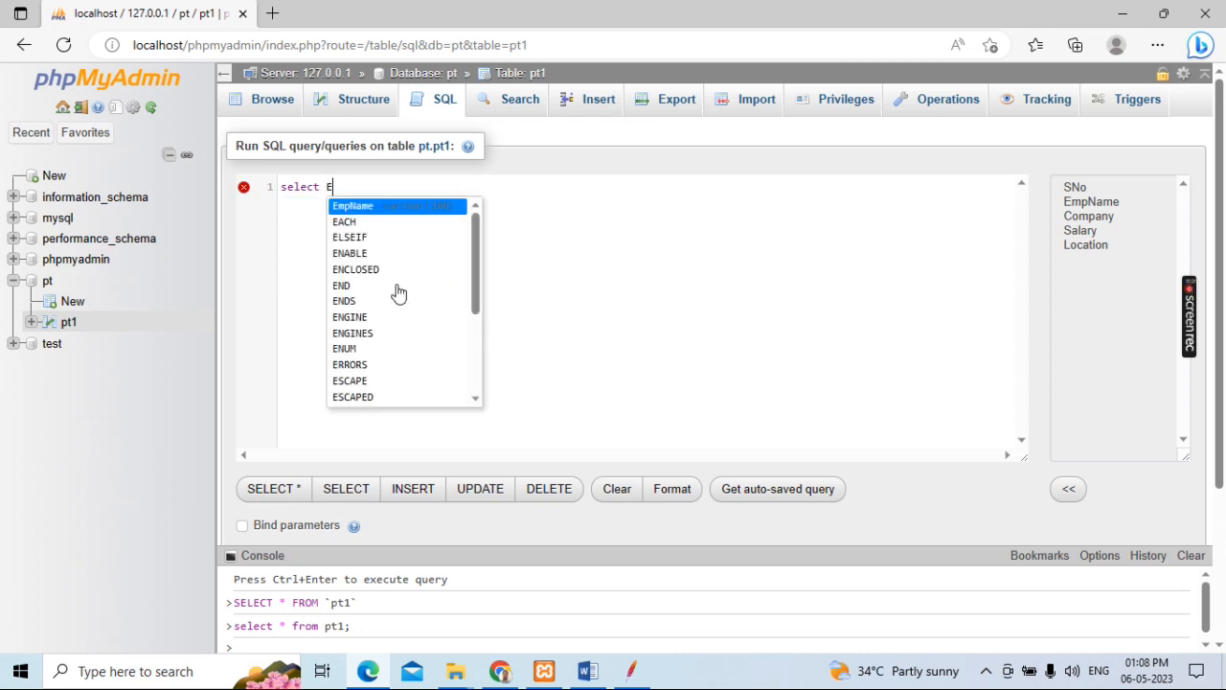
type("mpName")
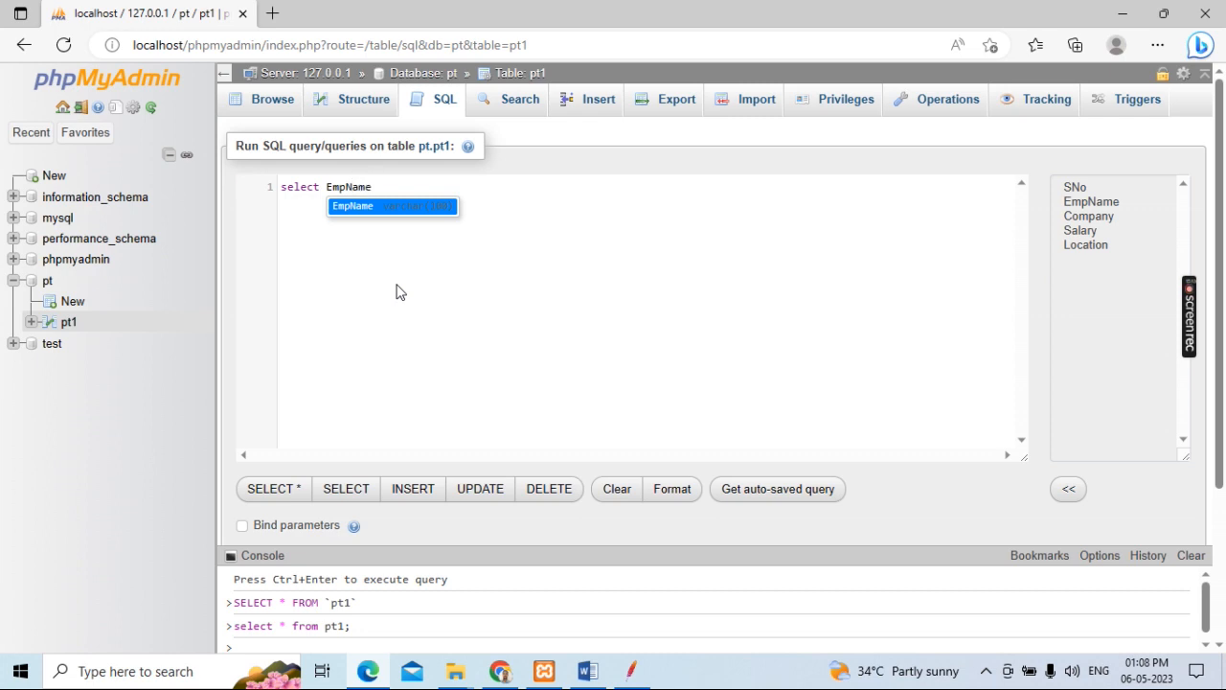
type("from ")
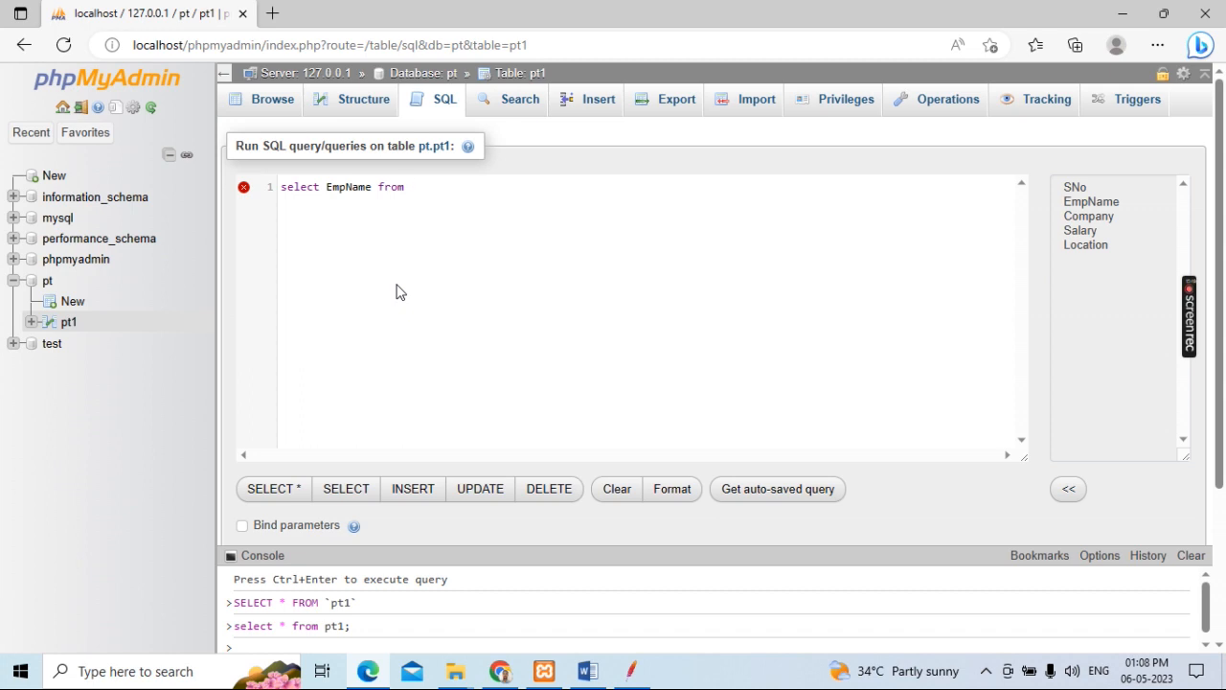
type("pt1")
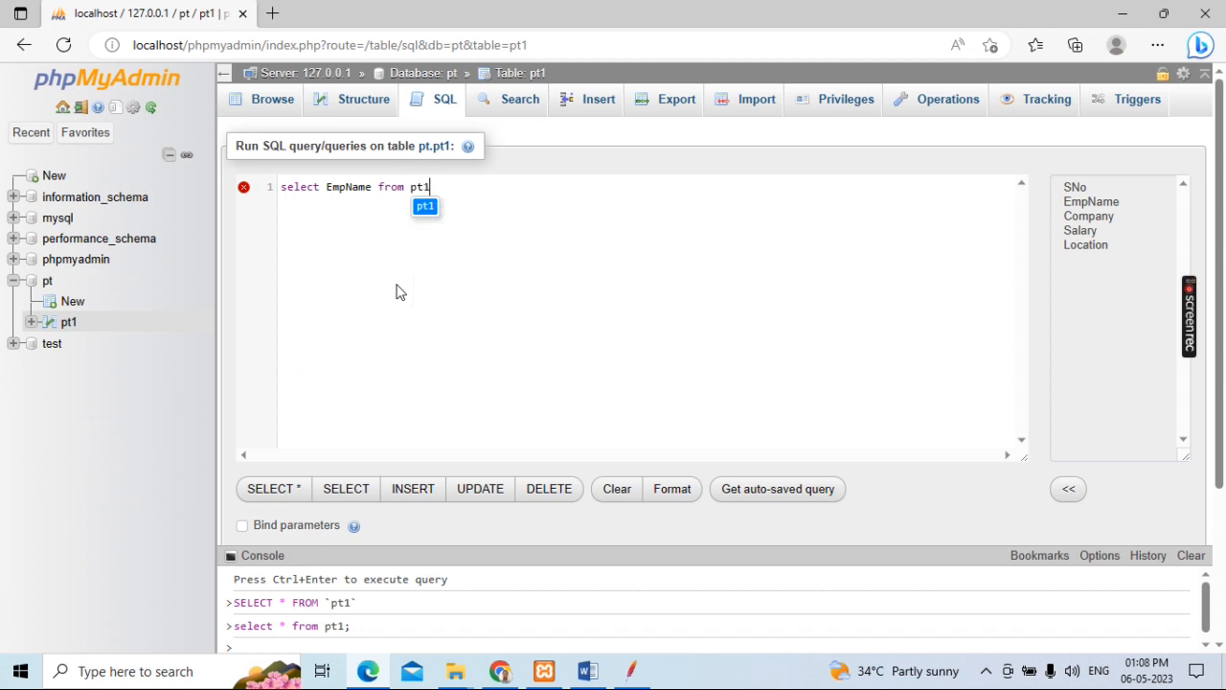
type(" where")
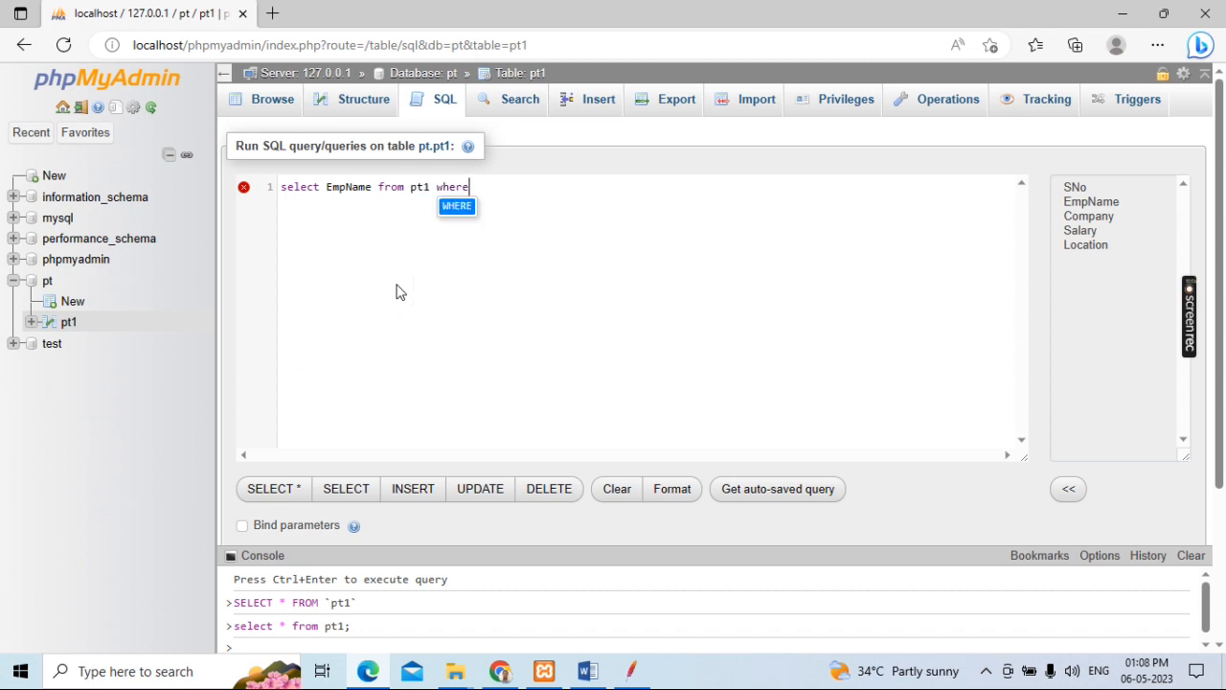
type(" '")
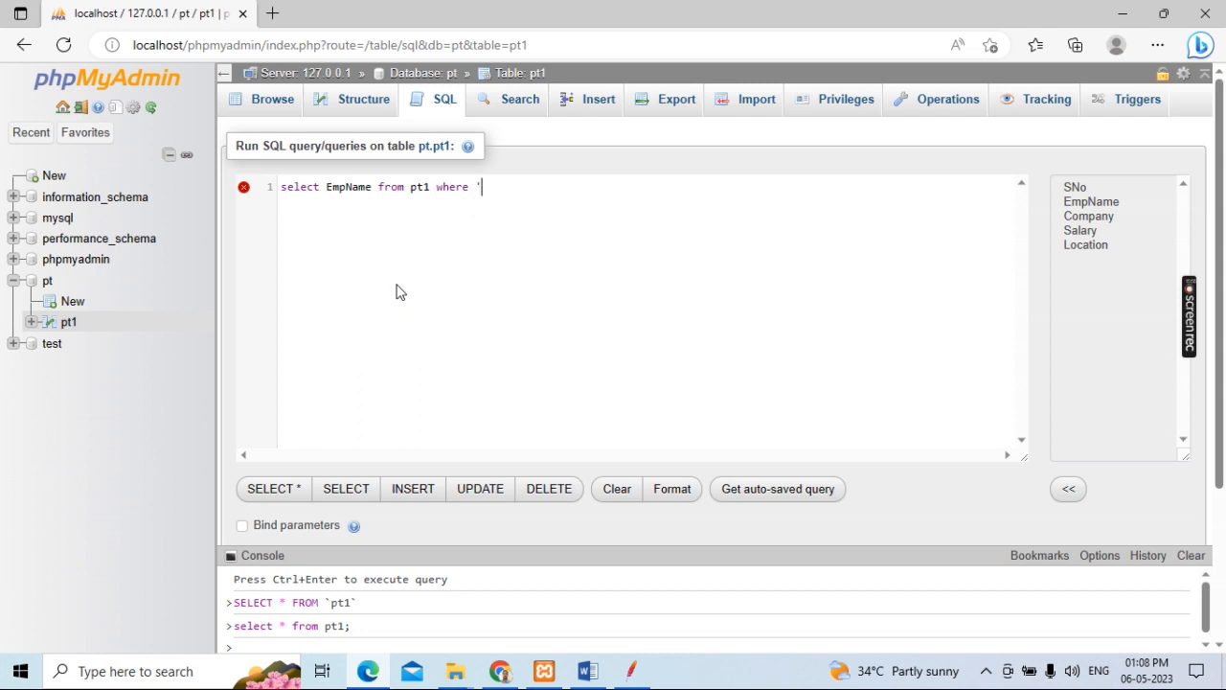
type("Gowri';")
Step: Run the EmpName query with the where clause and look through its result page
left_click_drag(528, 187, 279, 197)
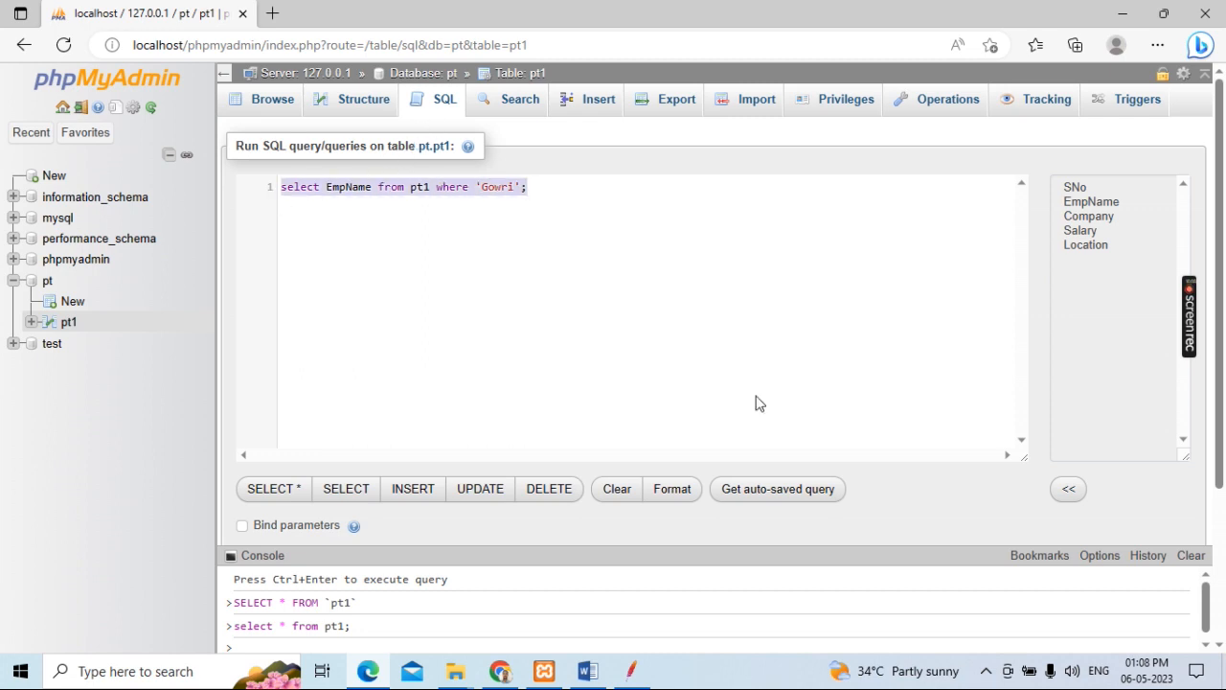
scroll(1070, 366, "down", 2)
left_click(1054, 400)
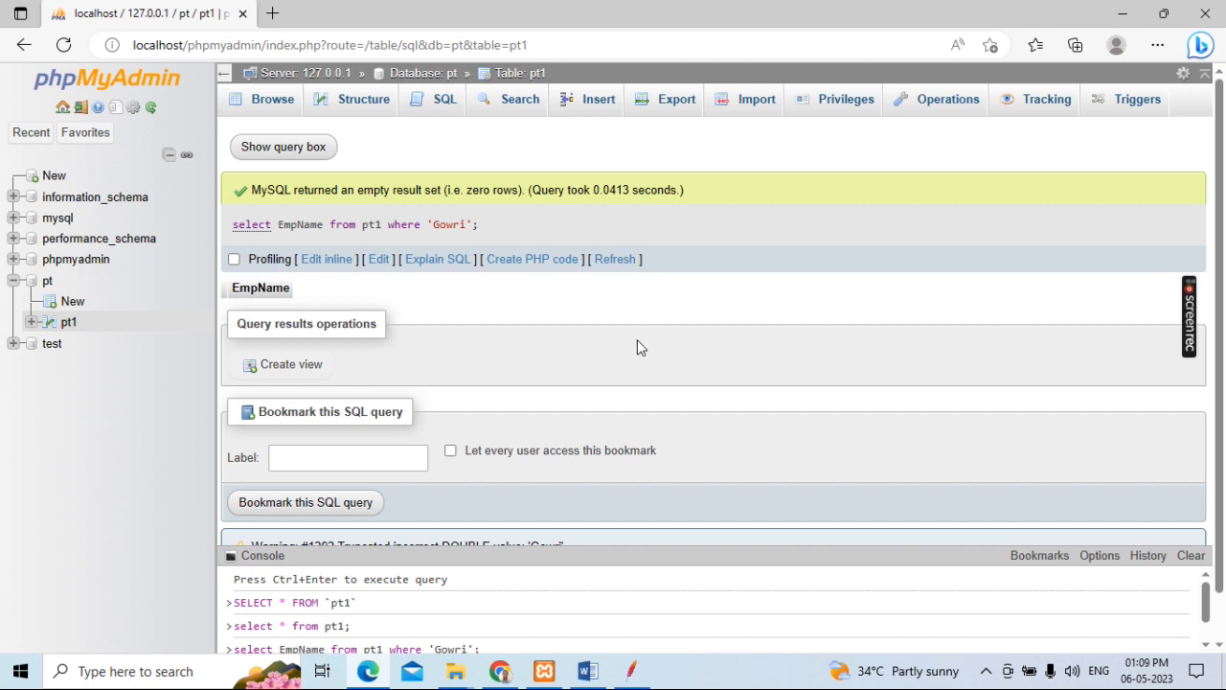
scroll(637, 340, "down", 1)
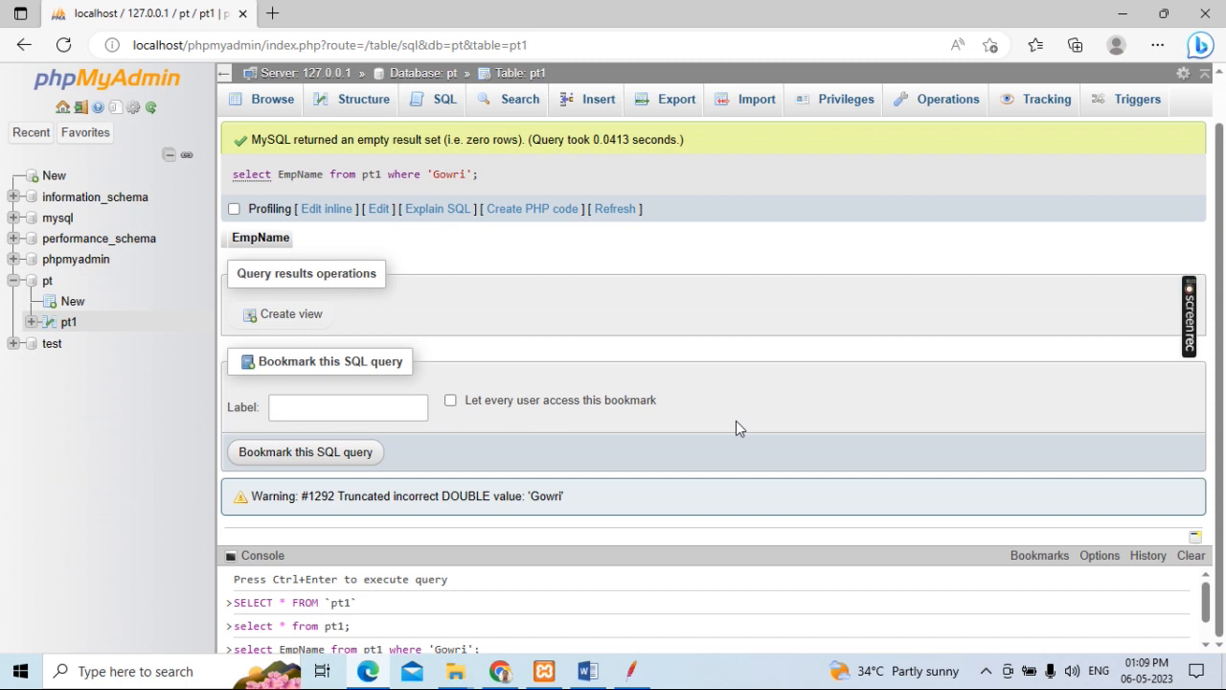
scroll(736, 420, "up", 1)
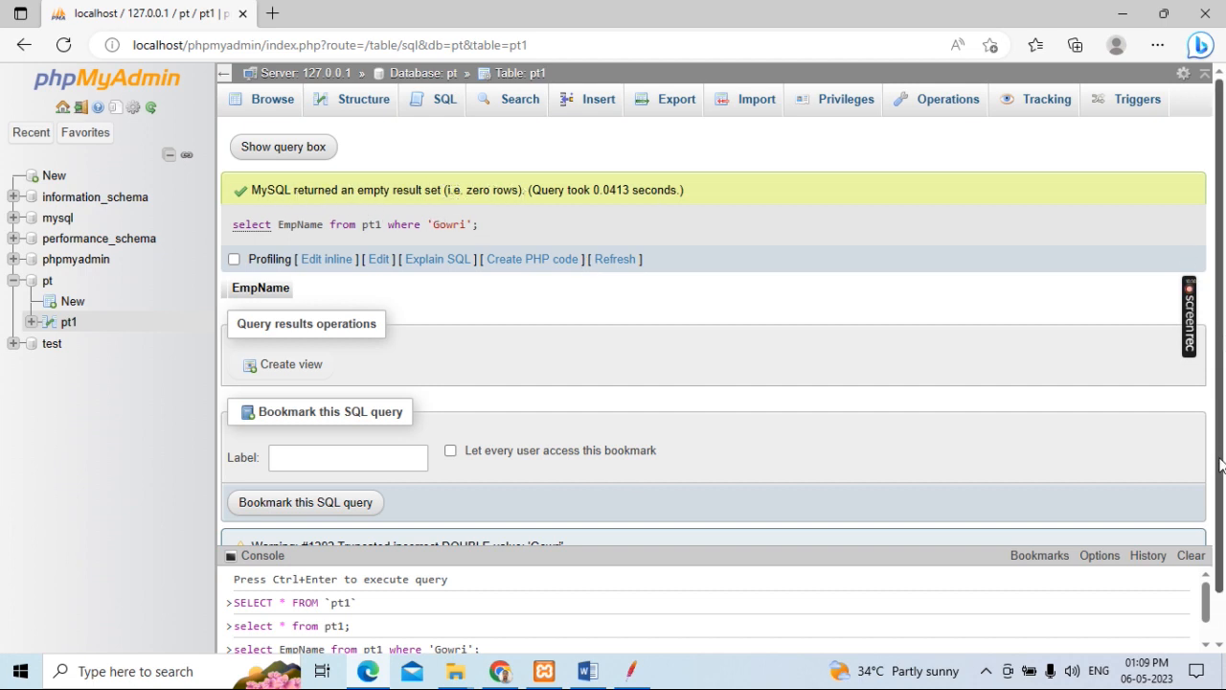
Step: Reopen the SQL query editor for pt1 and replace the default query with "select EmpName form pt1;"
left_click(443, 102)
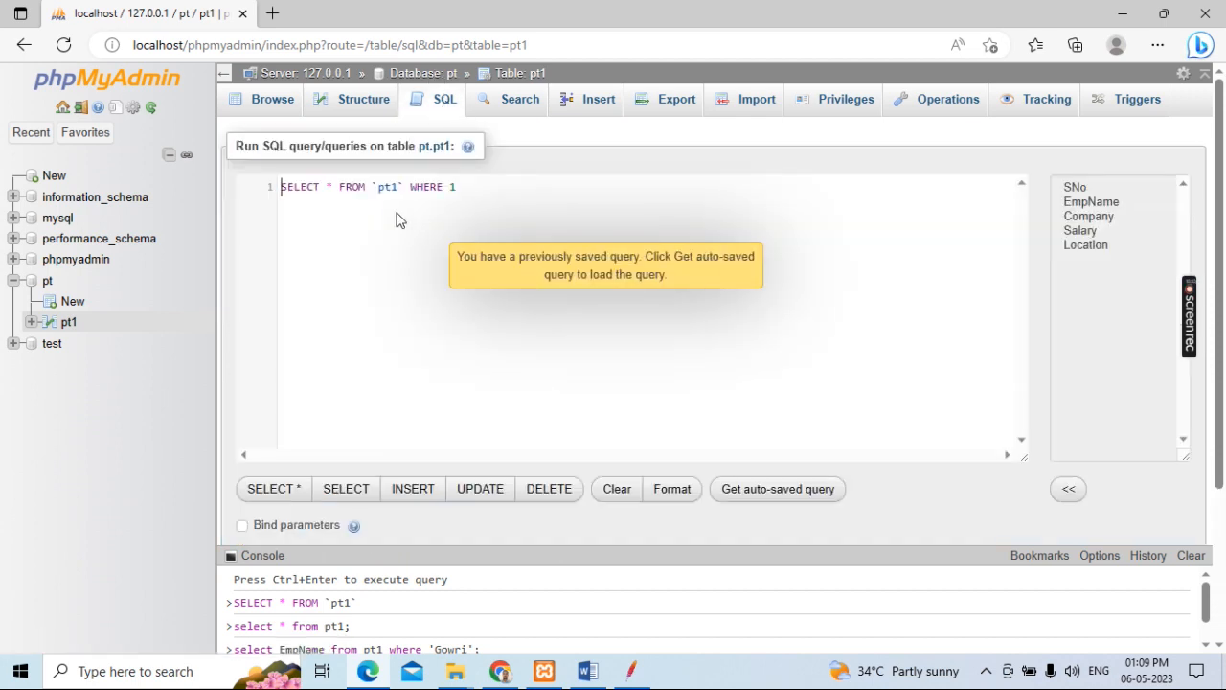
left_click_drag(473, 183, 278, 184)
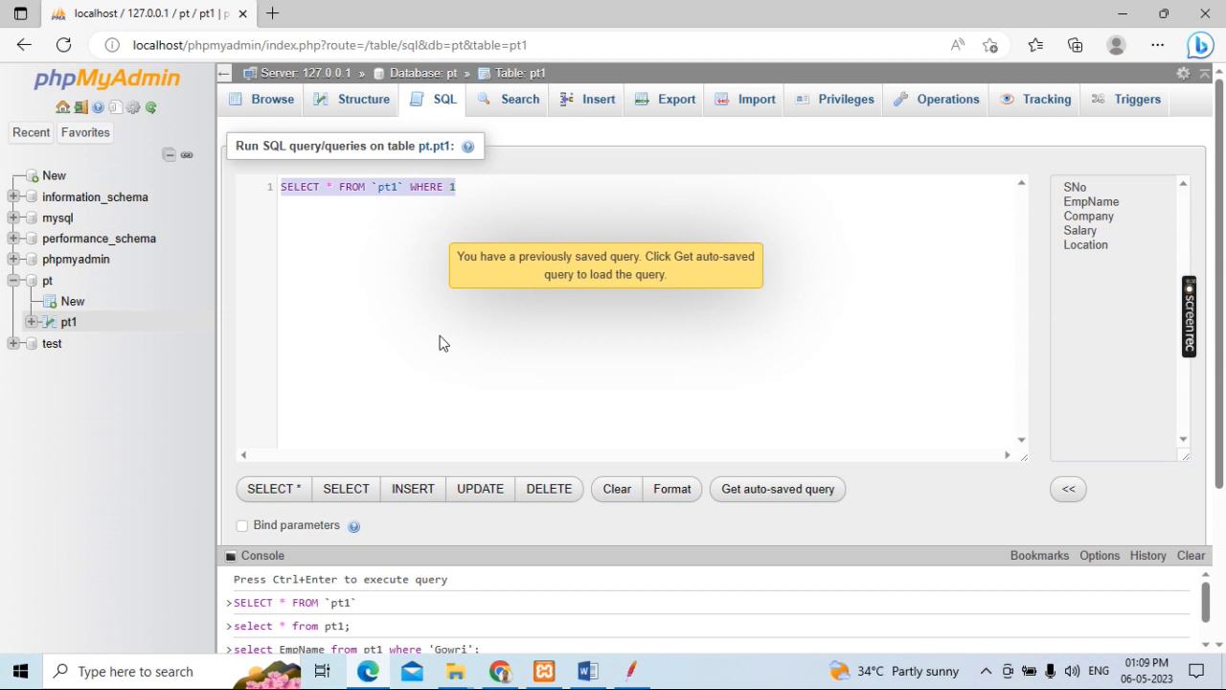
type("select ")
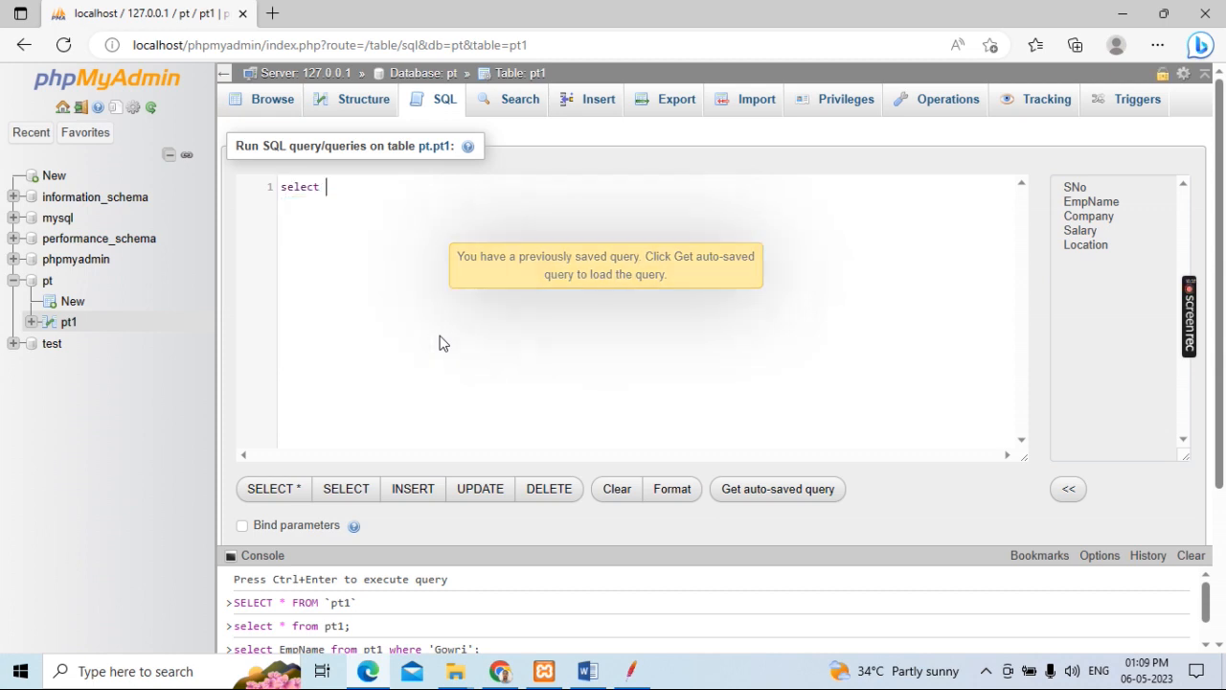
type("Ema")
key("BackSpace")
type("pName")
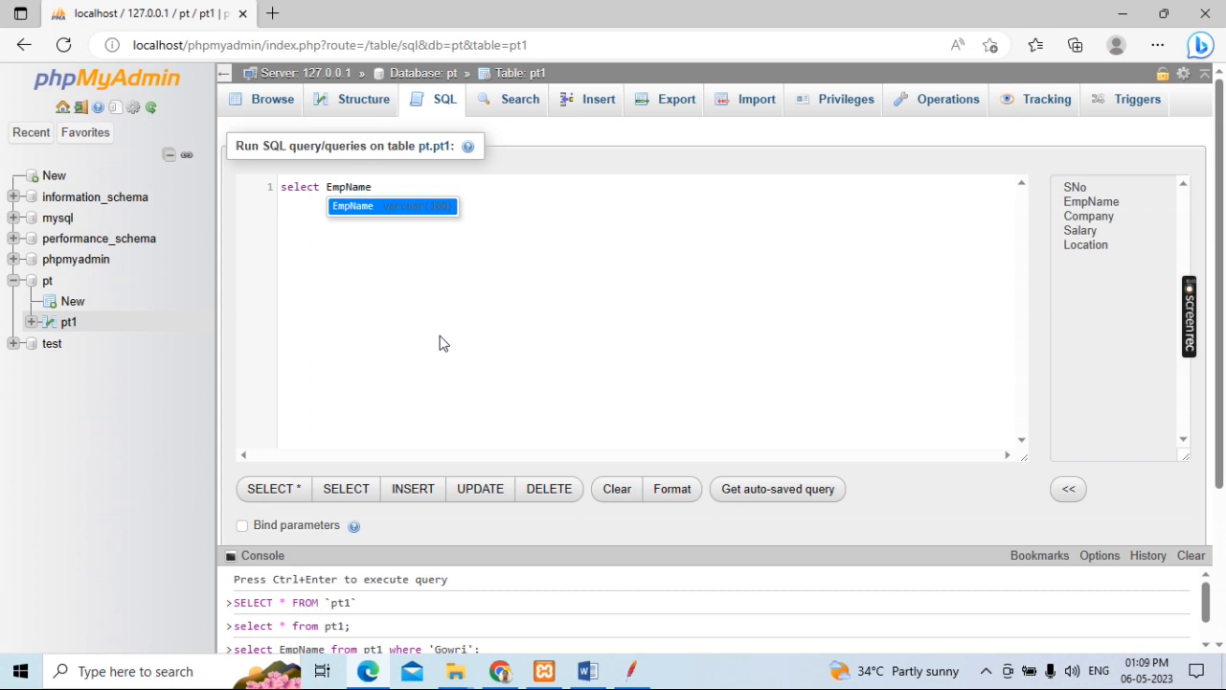
type(" form ")
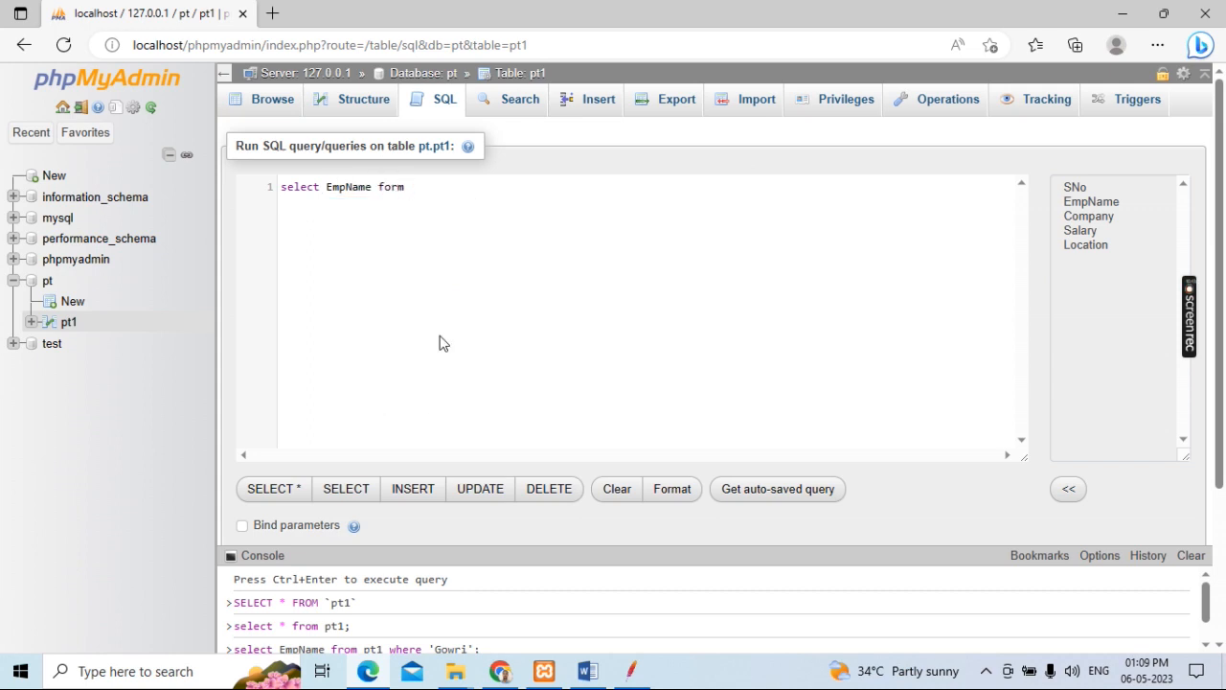
type("pt1")
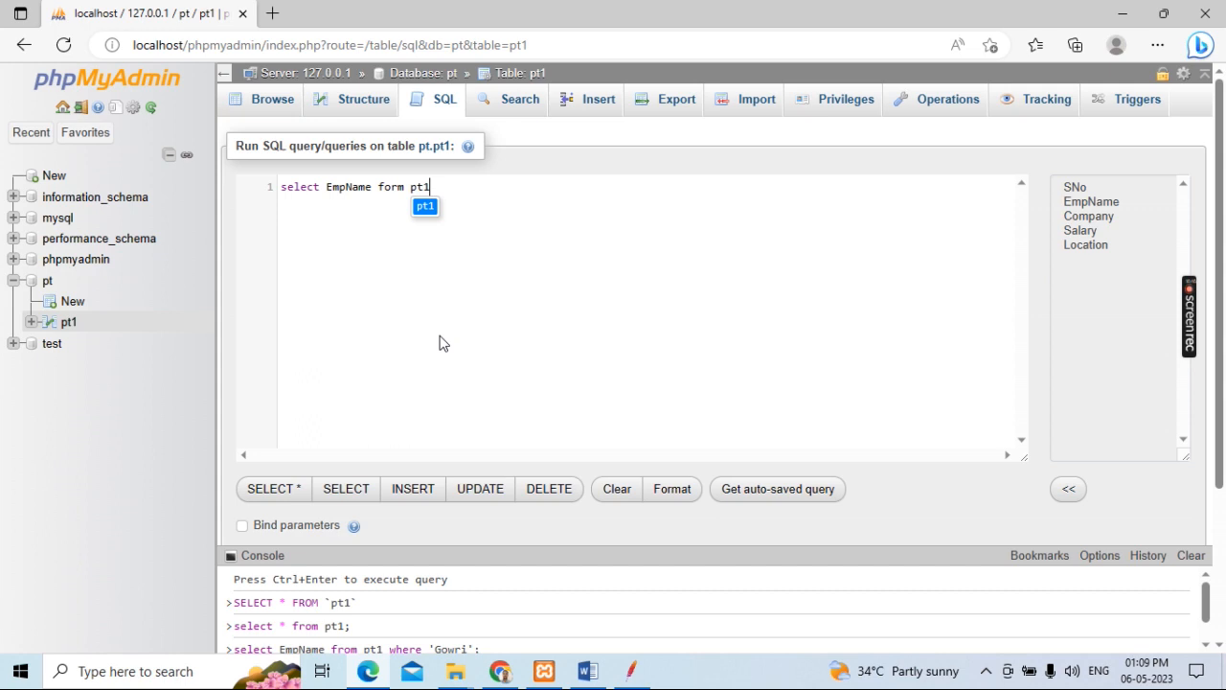
type(";")
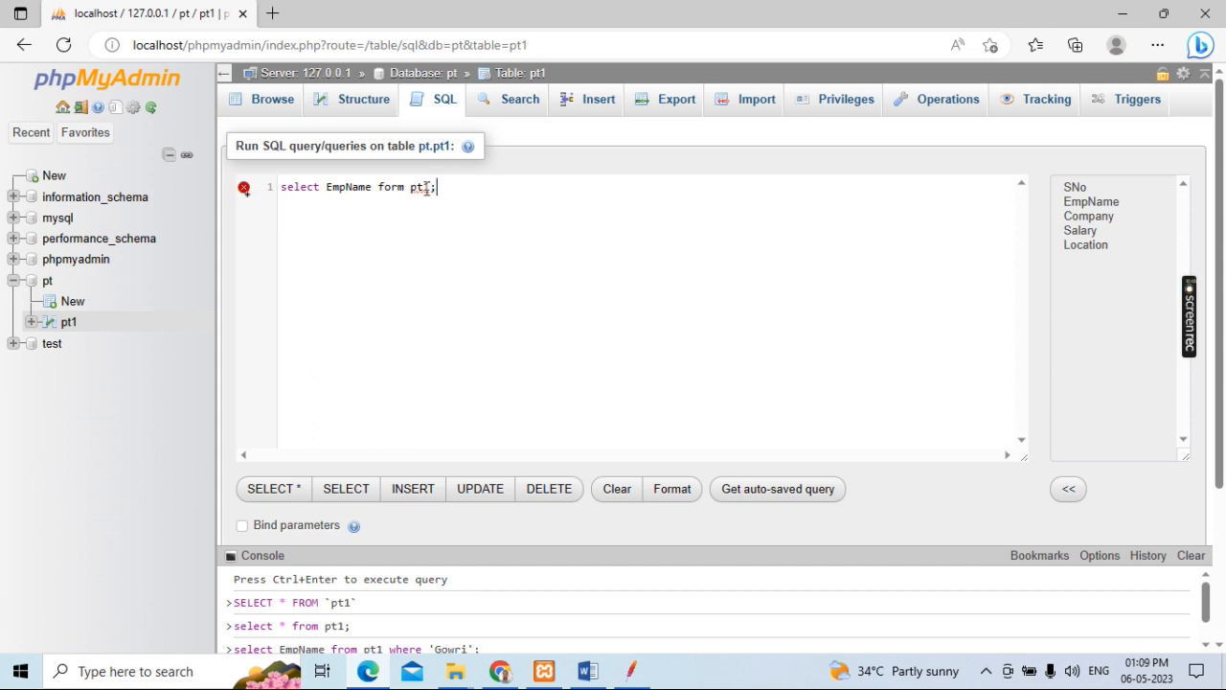
Step: Try to run the "select EmpName form pt1;" query
left_click_drag(437, 187, 267, 189)
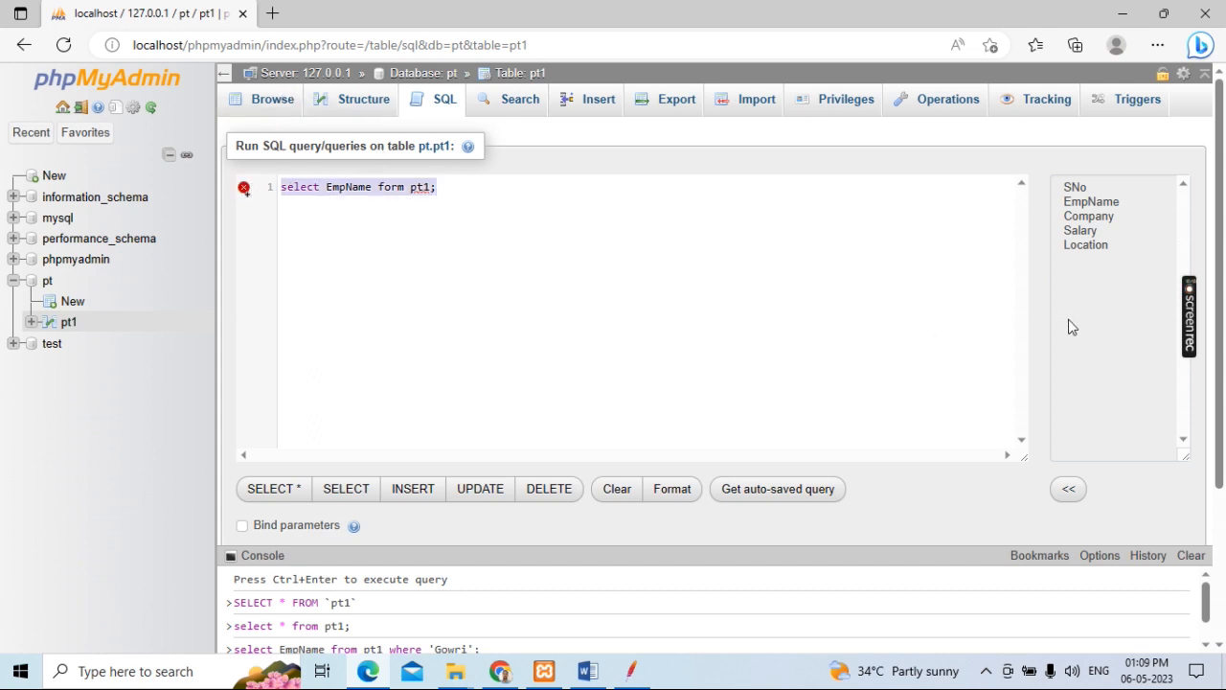
scroll(1071, 327, "down", 2)
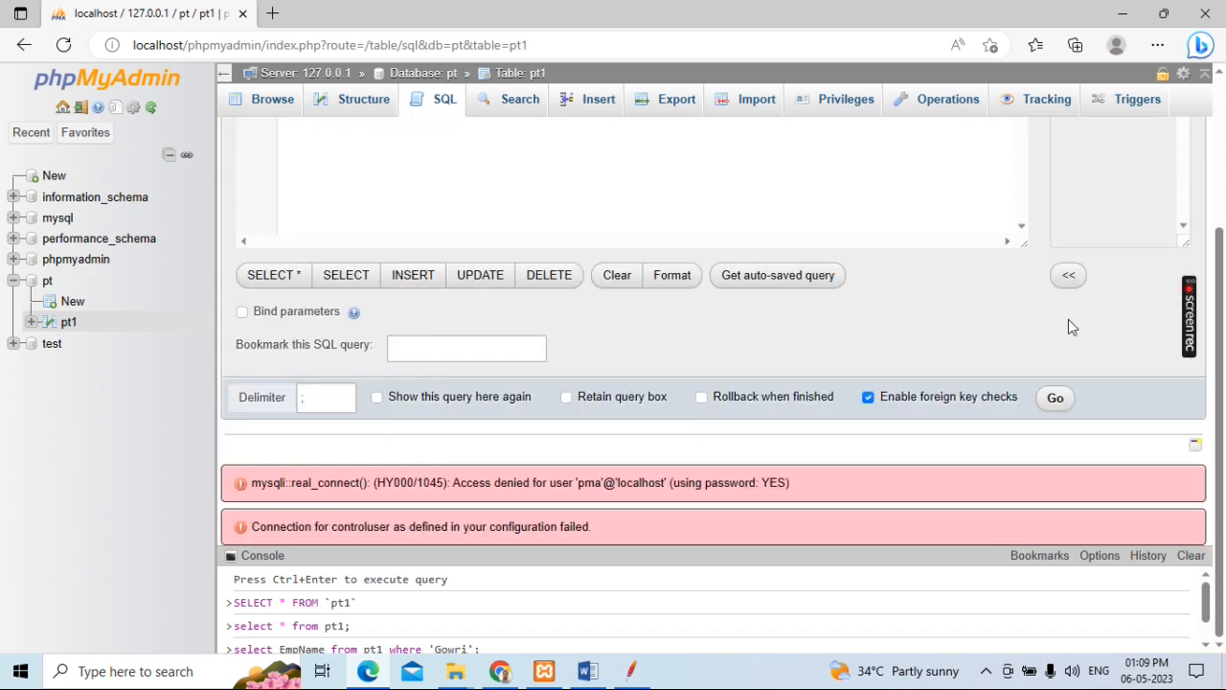
left_click(1059, 401)
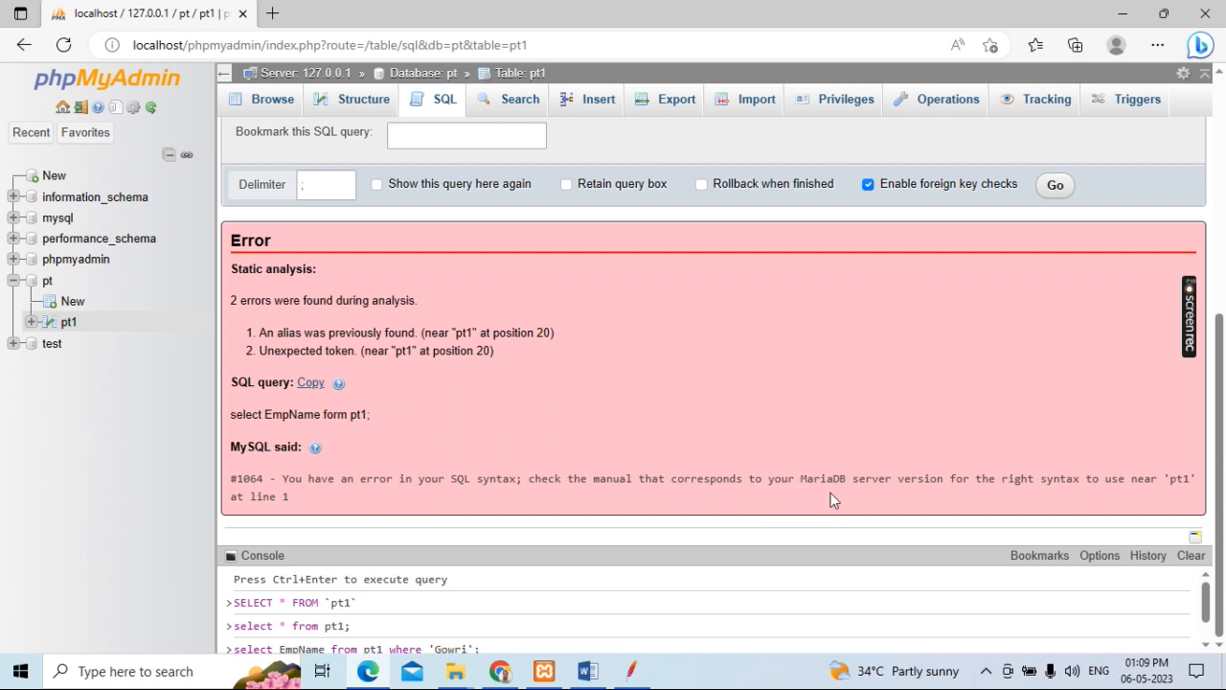
Step: Correct the misspelled keyword and remove the semicolon so the query reads "select EmpName from pt1"
scroll(853, 489, "up", 5)
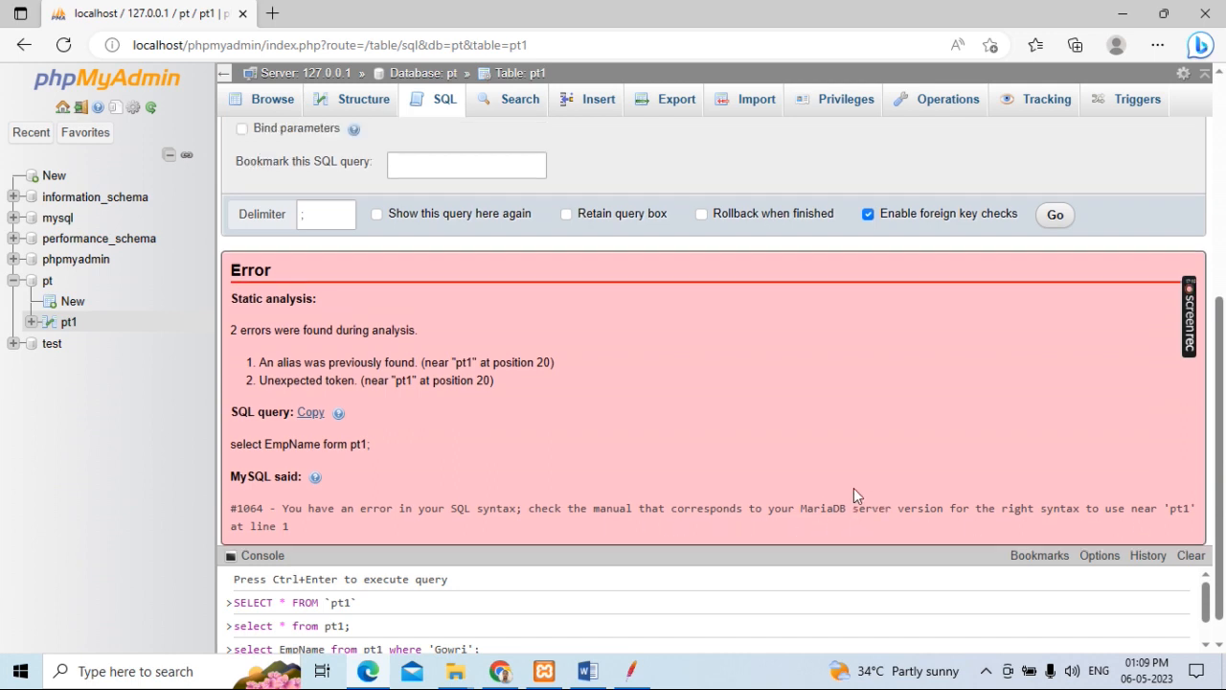
left_click(443, 189)
key("BackSpace")
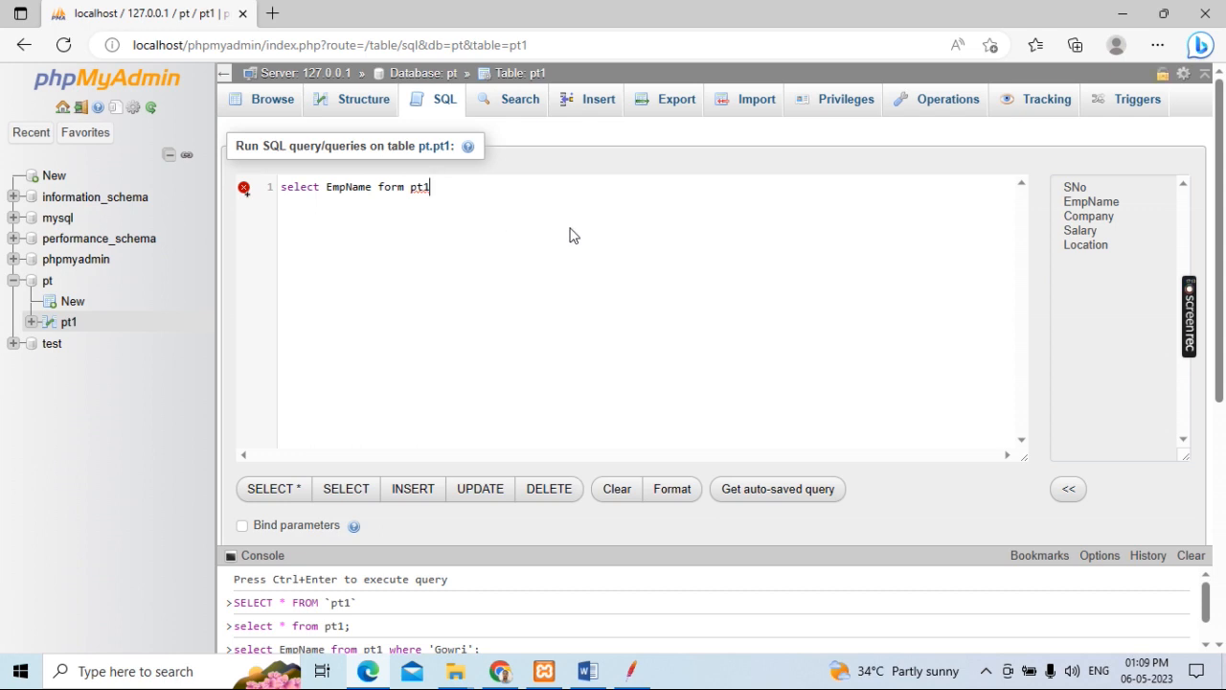
key("BackSpace")
key("BackSpace")
key("BackSpace")
key("BackSpace")
key("BackSpace")
key("BackSpace")
key("BackSpace")
type("rom pt1")
Step: Run the corrected EmpName query and check the query time reported above the results
left_click_drag(446, 189, 275, 190)
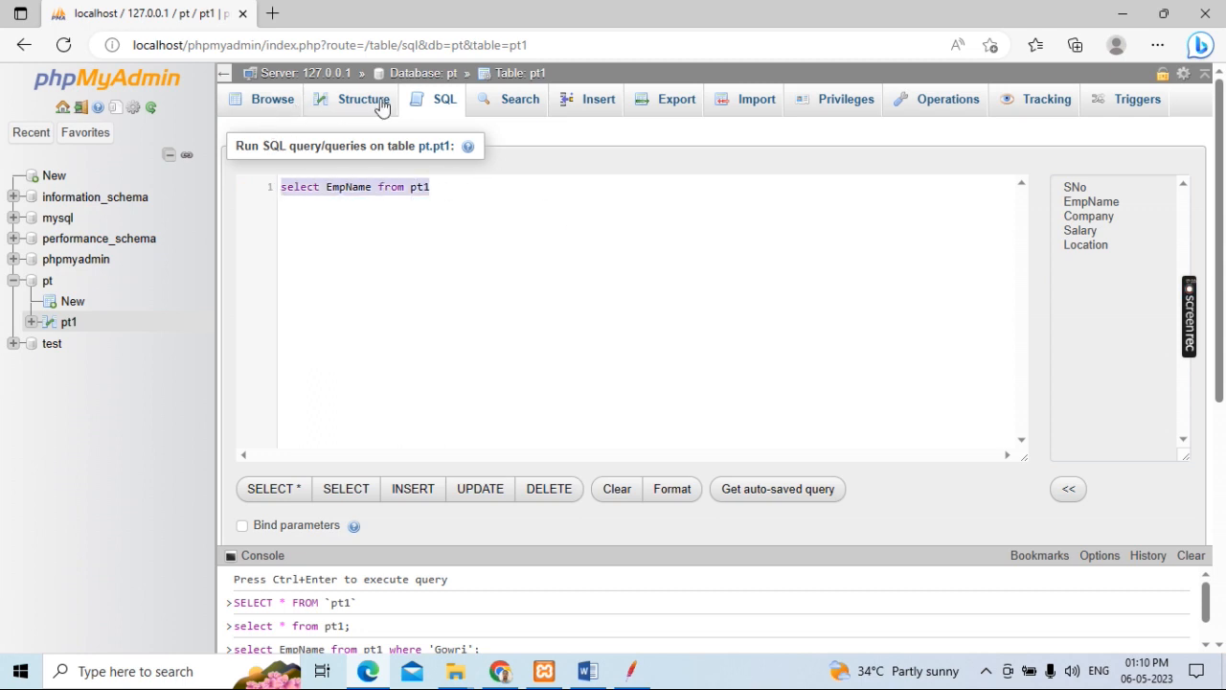
scroll(830, 323, "down", 2)
scroll(829, 323, "down", 1)
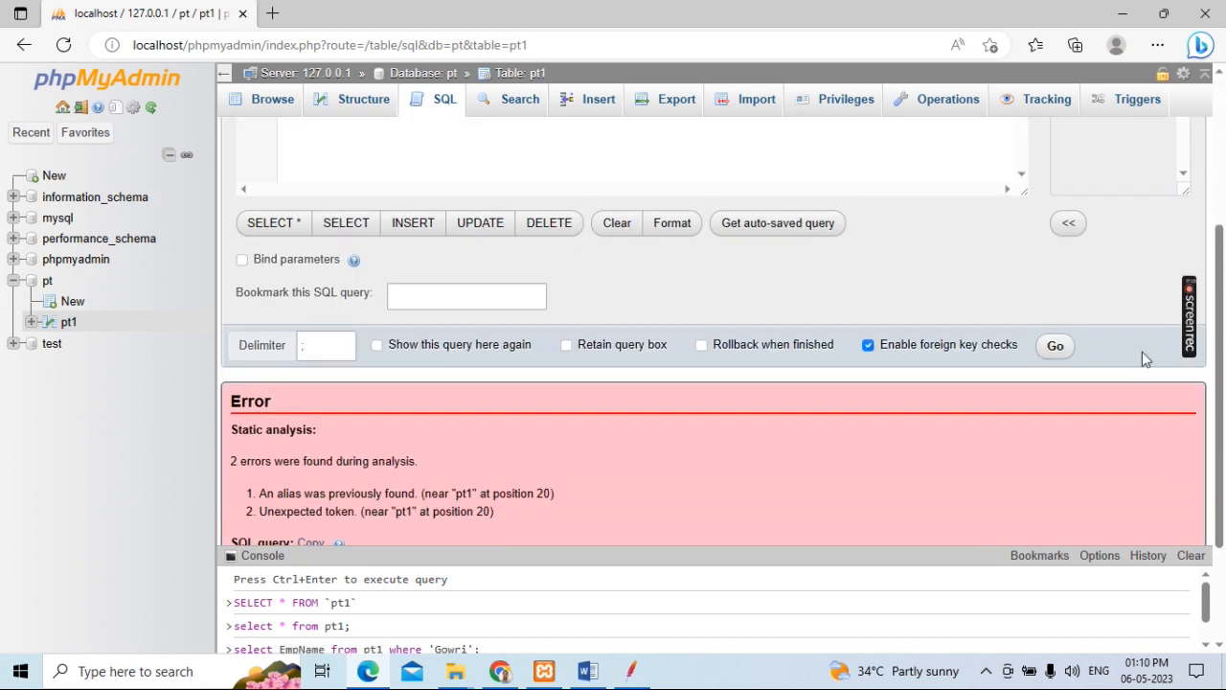
left_click(1056, 346)
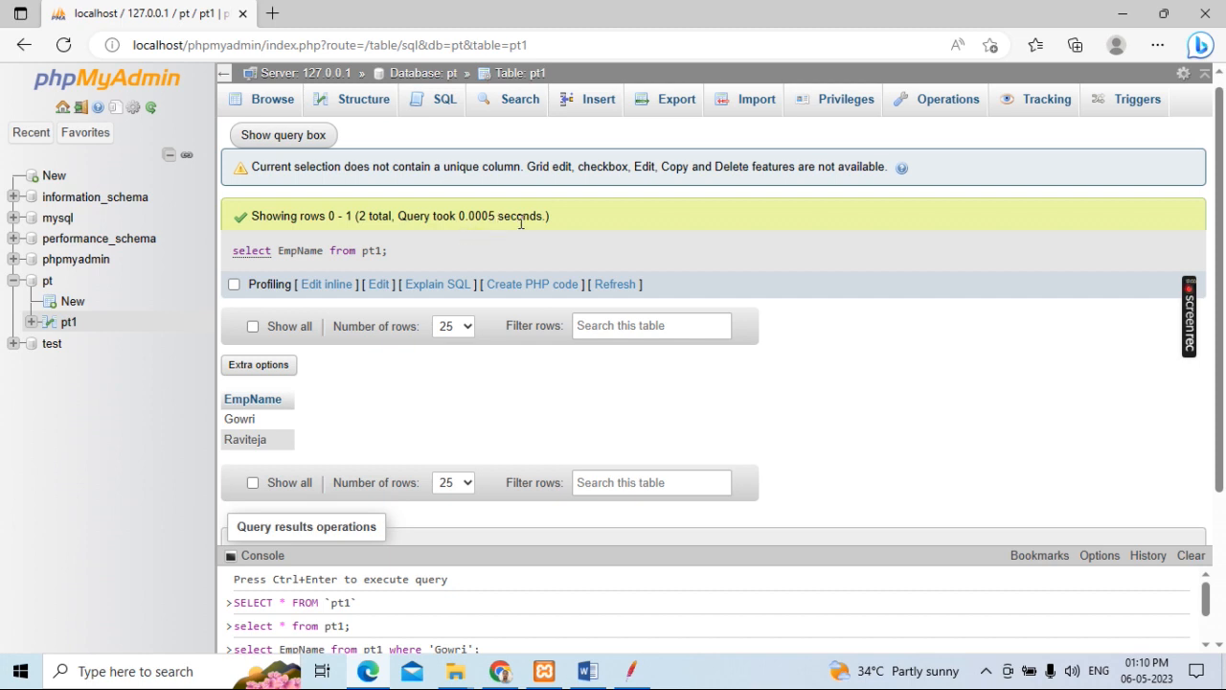
left_click_drag(549, 220, 433, 217)
left_click(476, 235)
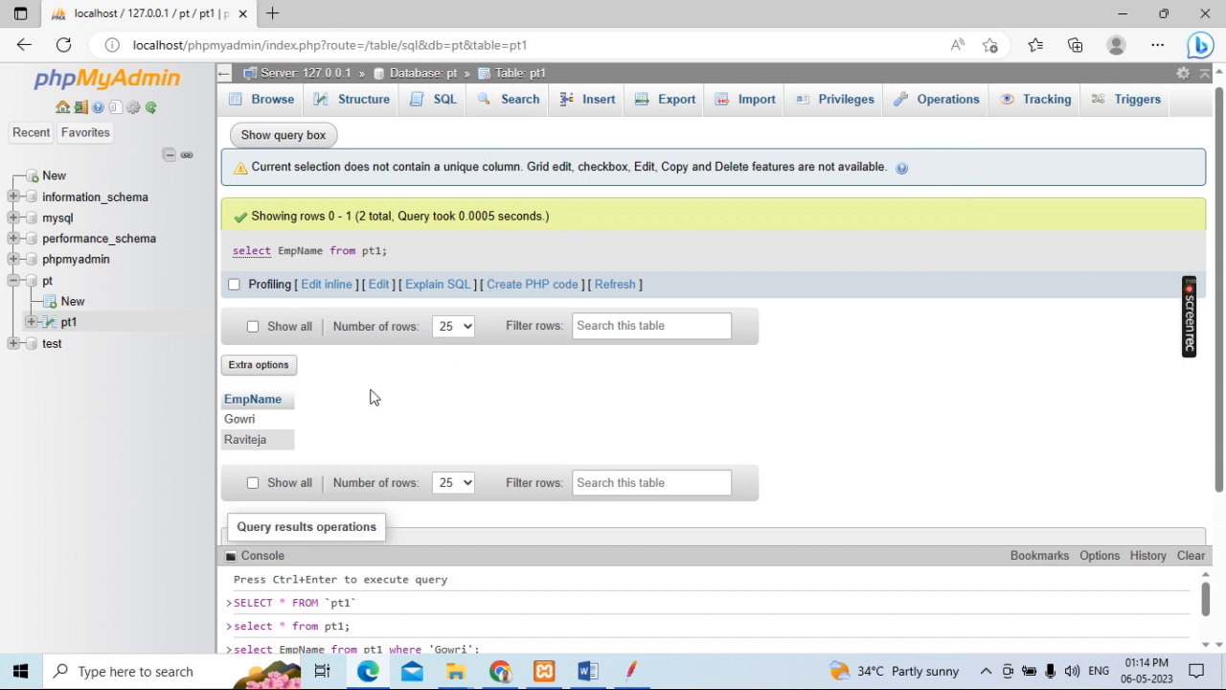
Step: Reopen the SQL query editor for pt1 and replace the default query with "select * from pt1"
left_click_drag(468, 215, 499, 216)
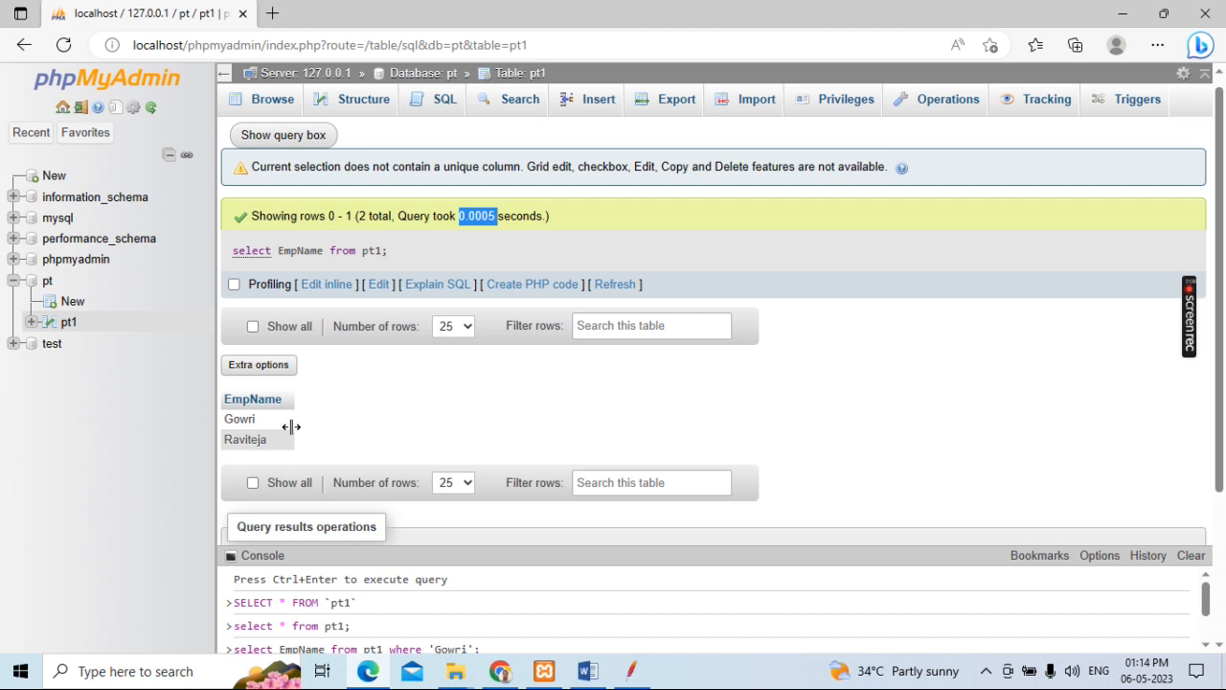
scroll(469, 439, "up", 1)
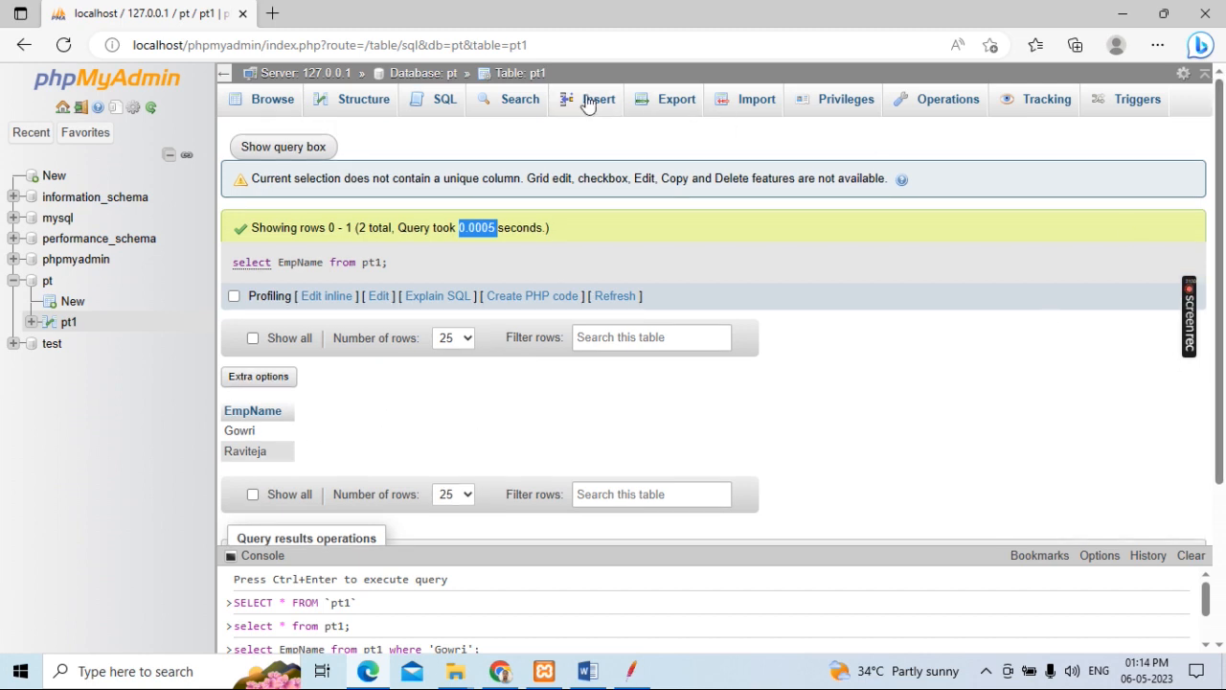
left_click(433, 104)
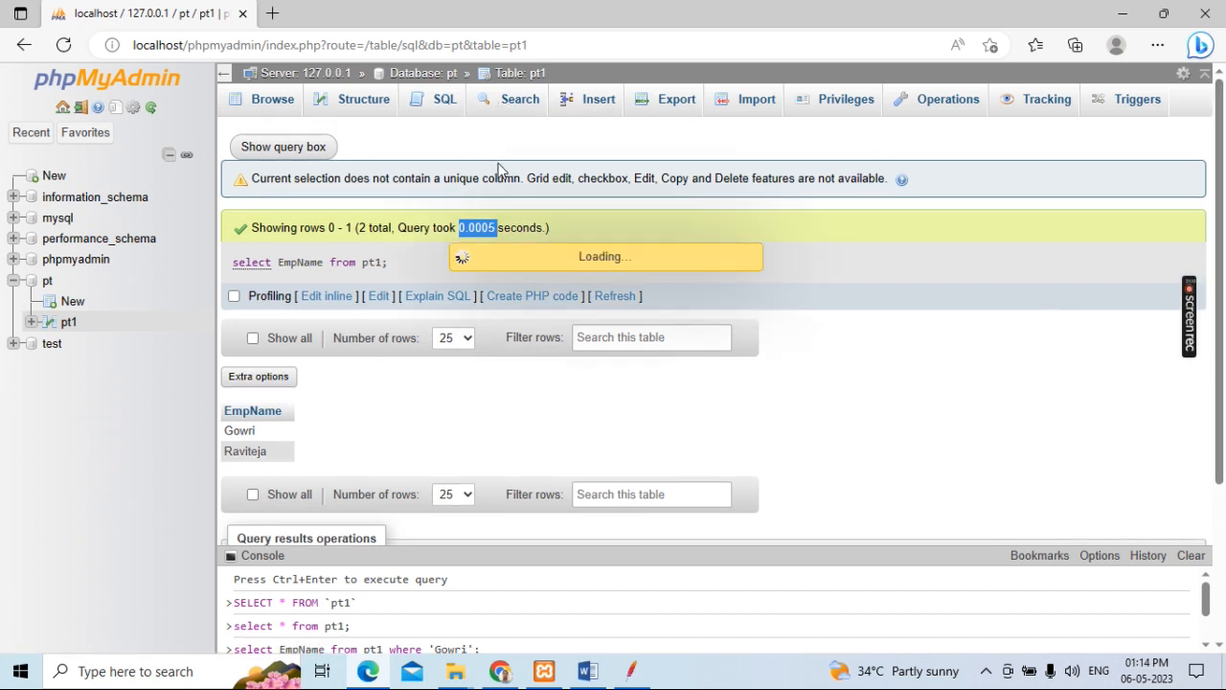
left_click_drag(469, 186, 274, 187)
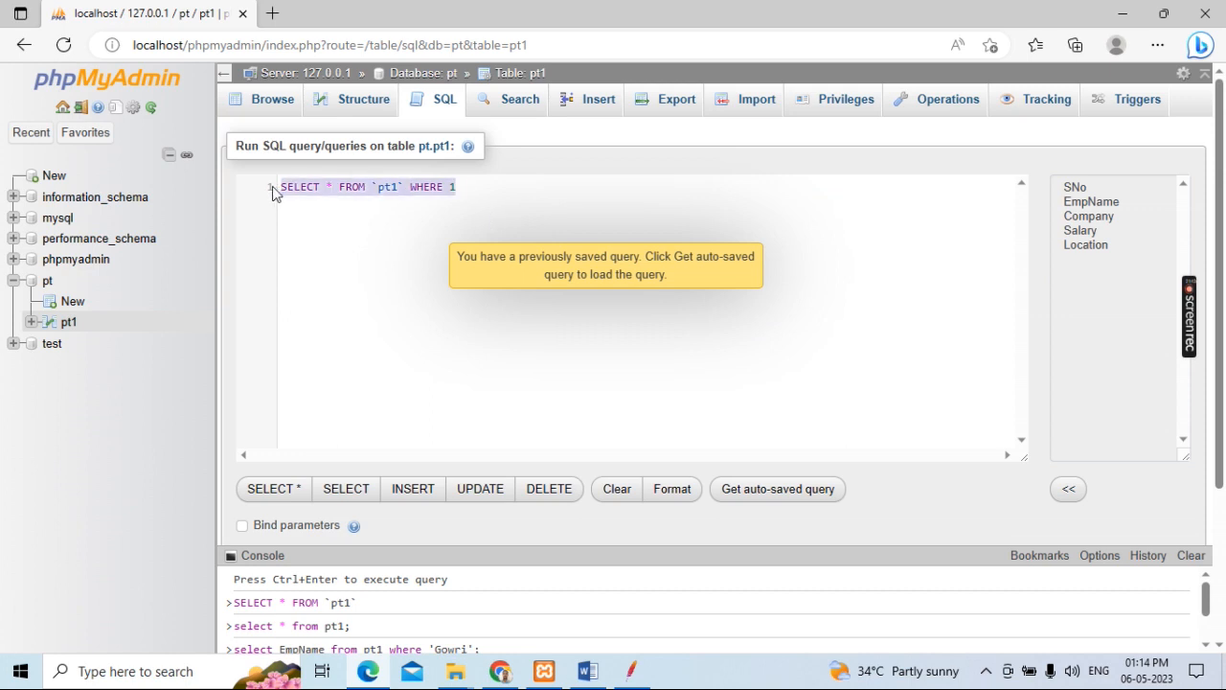
key("BackSpace")
type("sel")
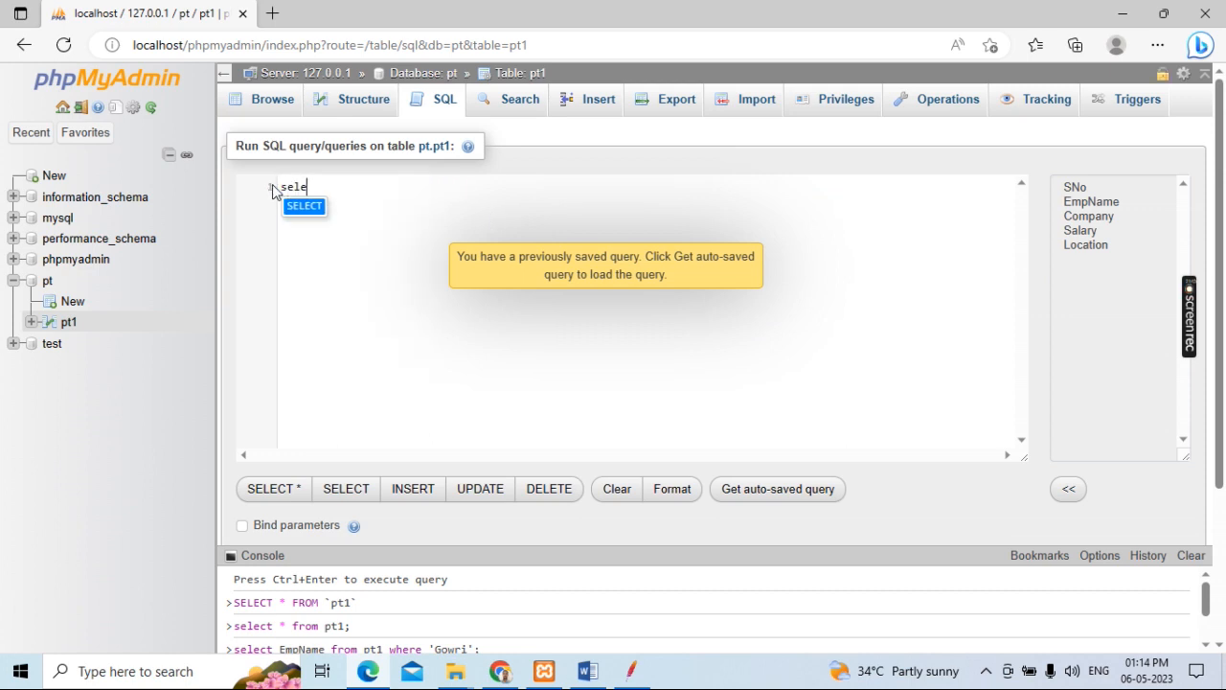
type("ect ")
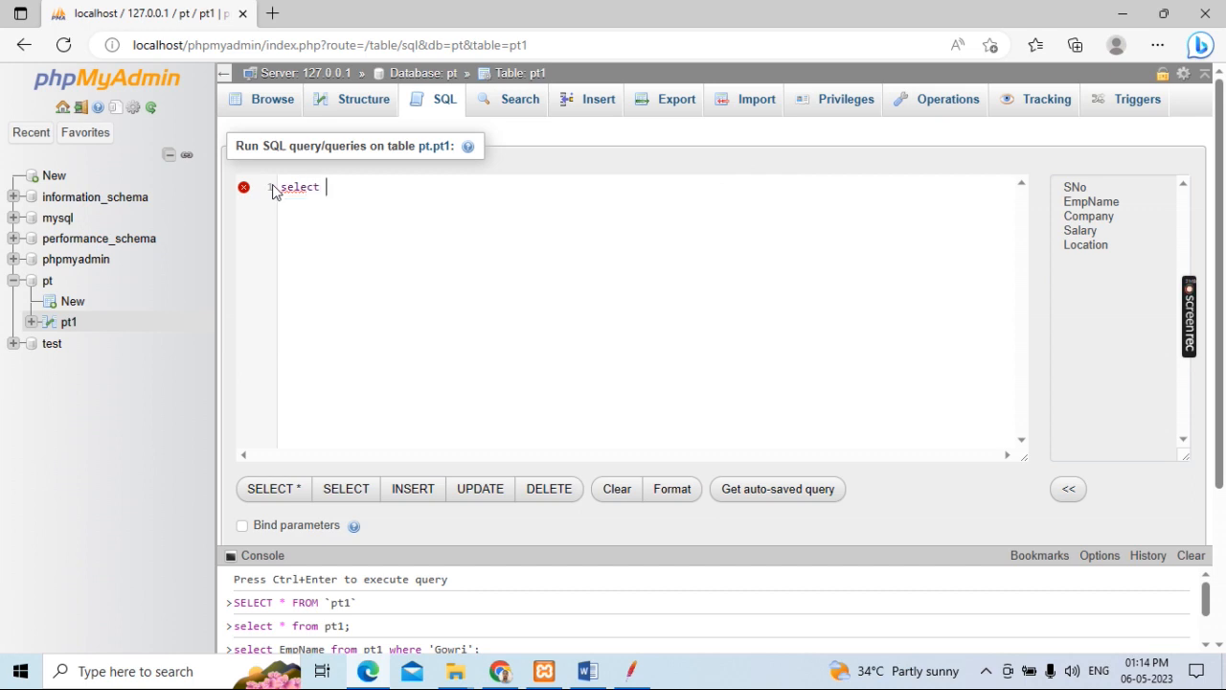
type("* from pt1")
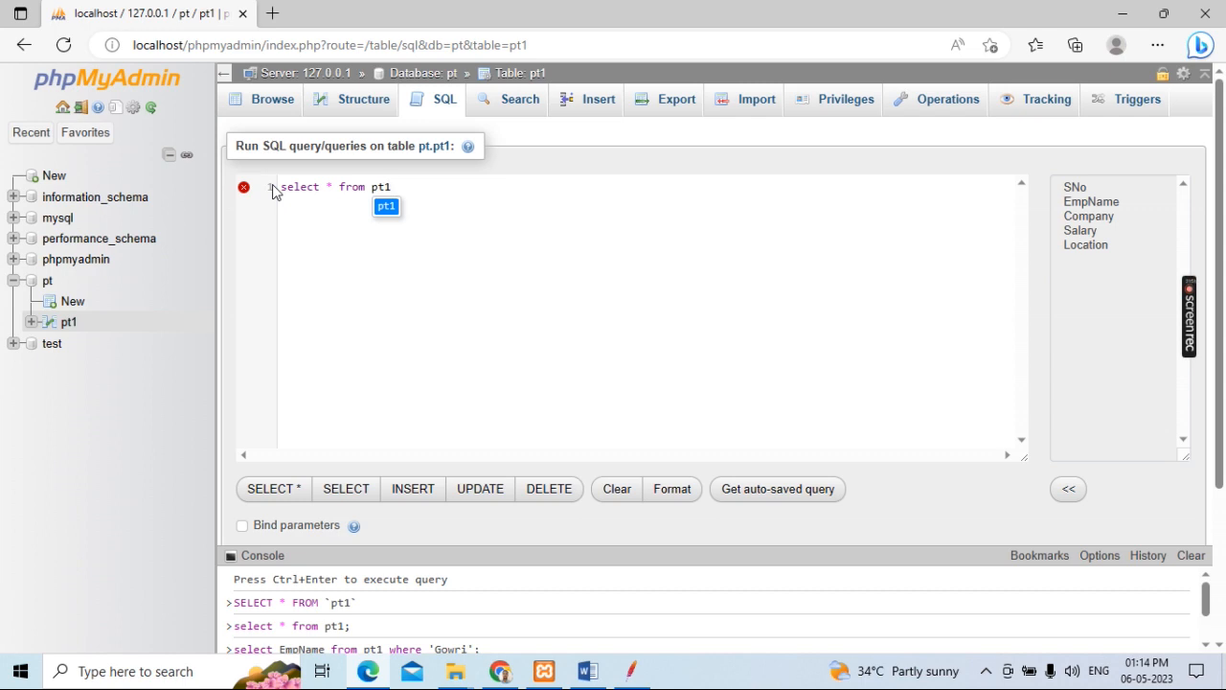
Step: Run the "select * from pt1" query to list every column of the table
left_click_drag(424, 184, 280, 184)
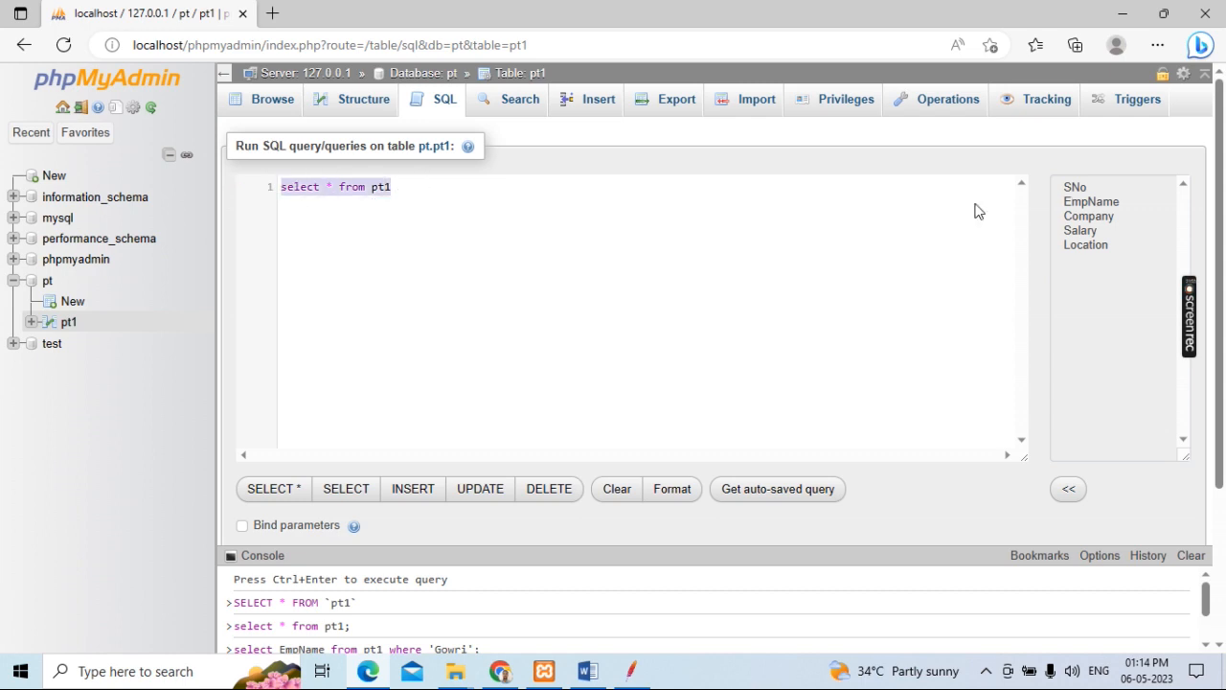
scroll(1063, 336, "down", 3)
left_click(1057, 398)
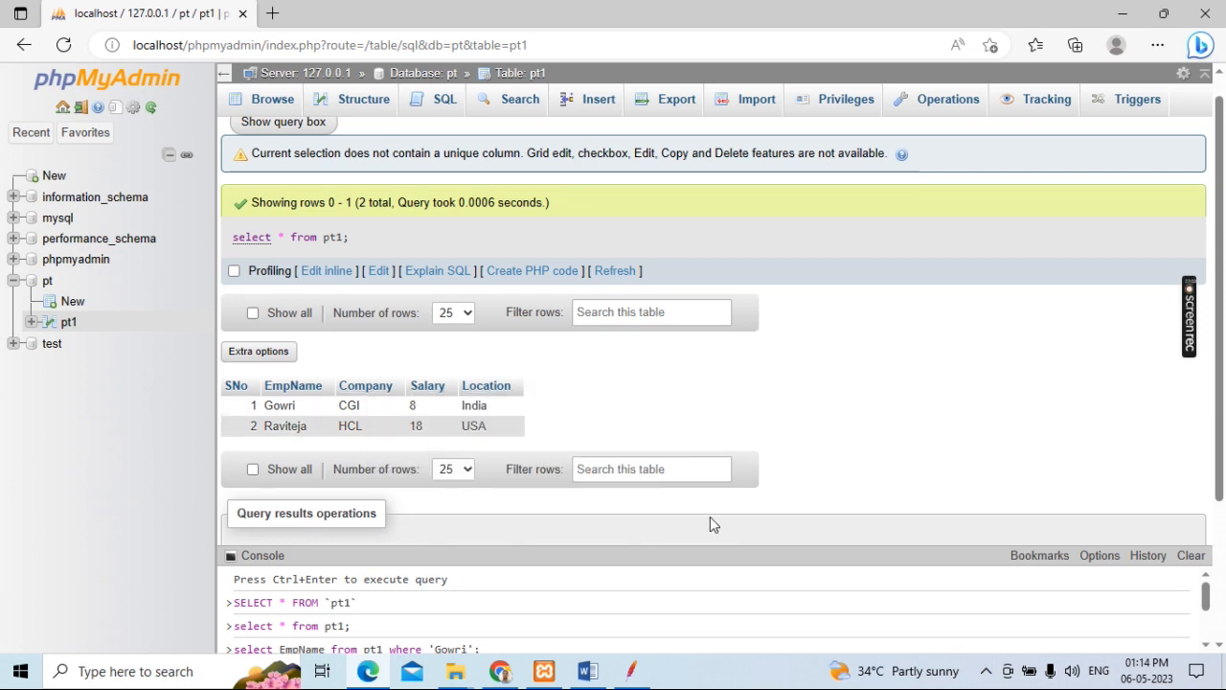
Step: Switch to the Word notes to find the JDBC Request query, and compare it with the query entered in JMeter's JDBC Request
left_click(587, 671)
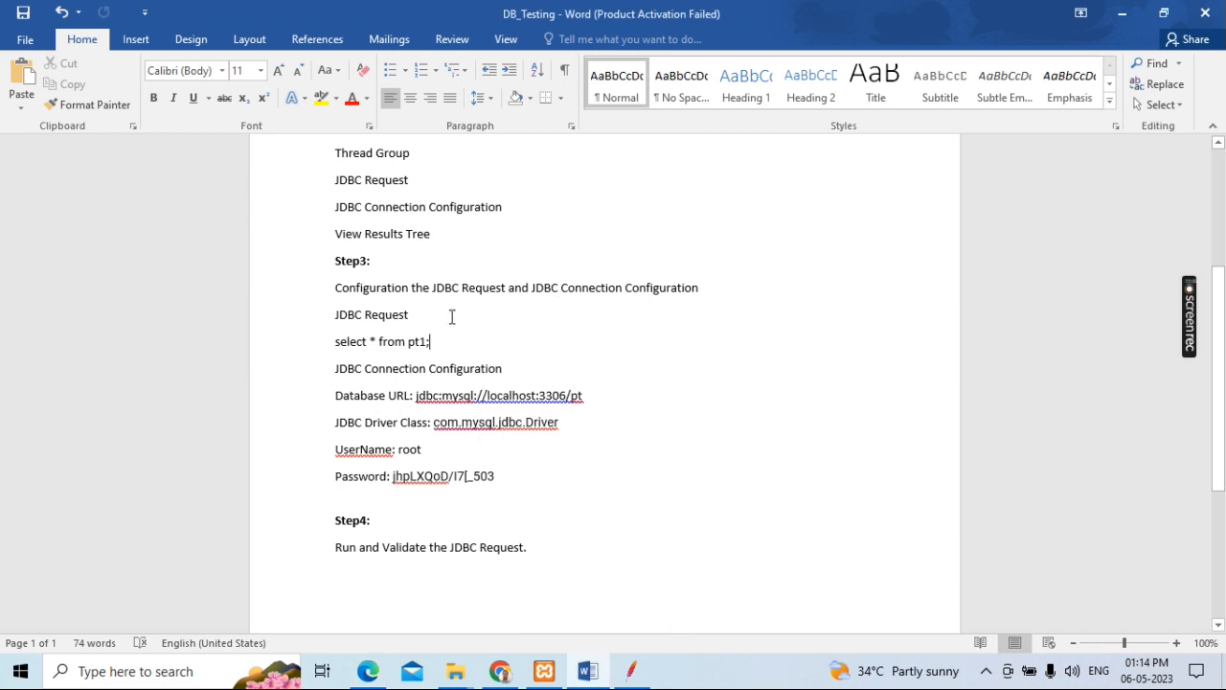
left_click_drag(438, 341, 336, 343)
left_click(631, 670)
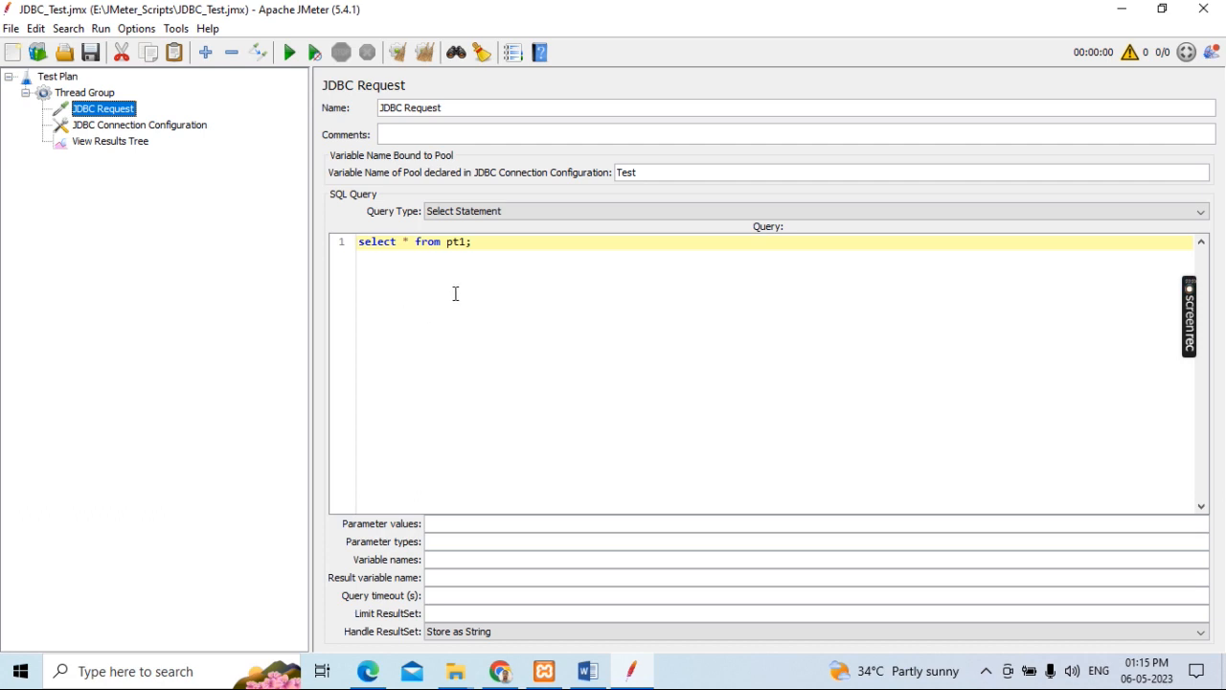
left_click(481, 244)
left_click_drag(481, 243, 358, 242)
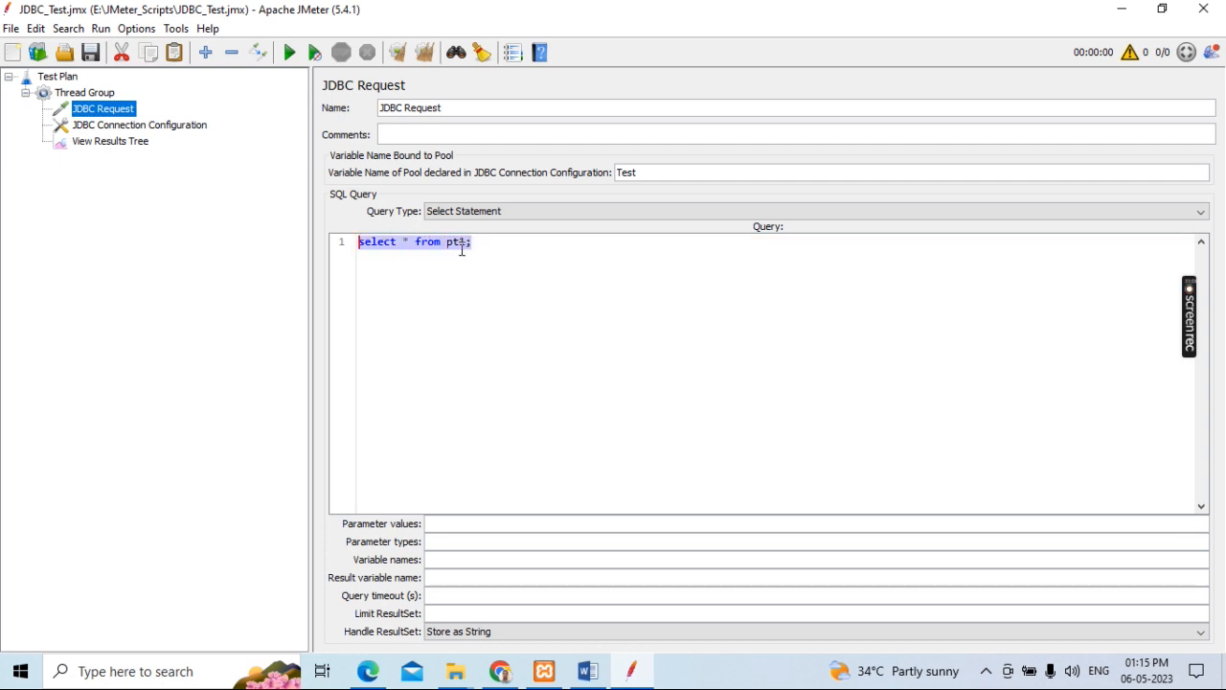
left_click(496, 247)
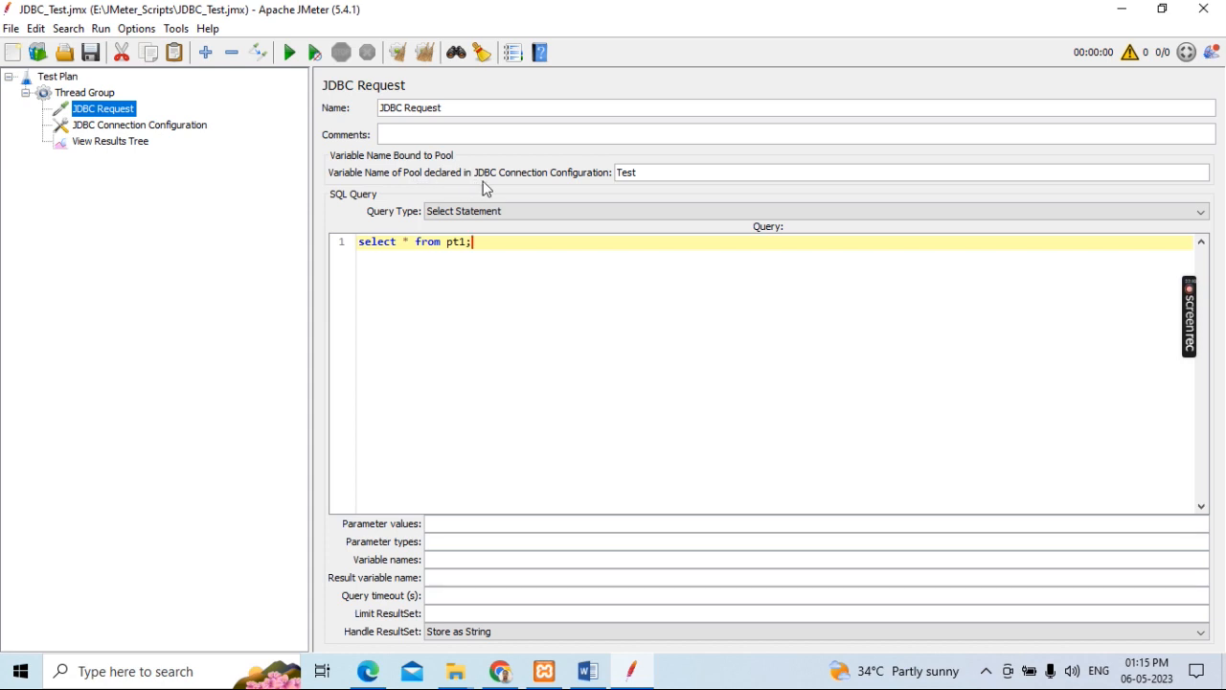
Step: Compare the pool variable name in the JDBC Request with the one in the JDBC Connection Configuration
left_click(647, 174)
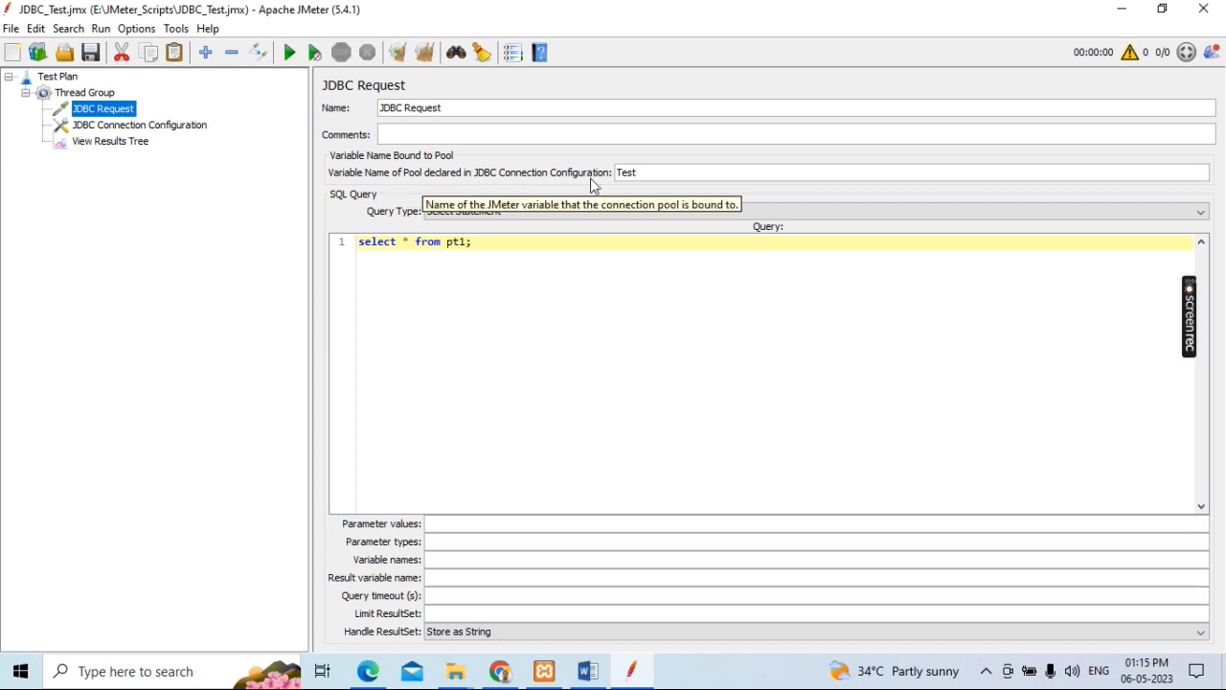
left_click_drag(646, 170, 617, 173)
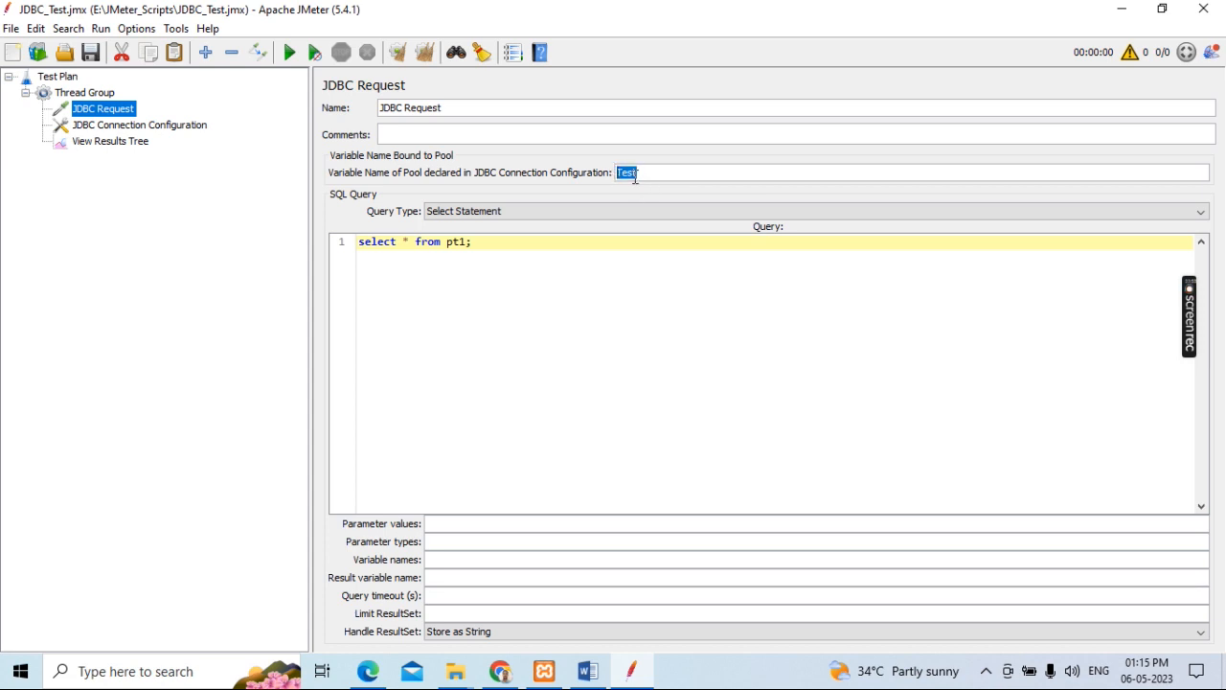
left_click(644, 172)
left_click_drag(644, 172, 613, 174)
left_click(133, 131)
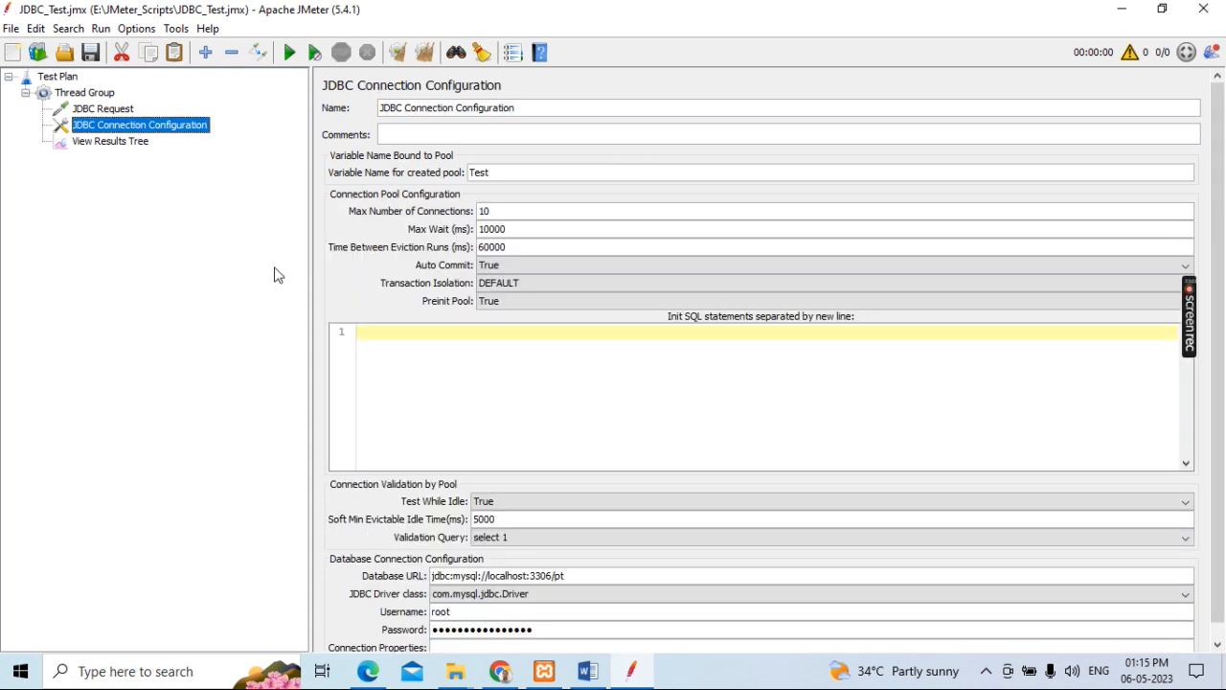
double_click(478, 171)
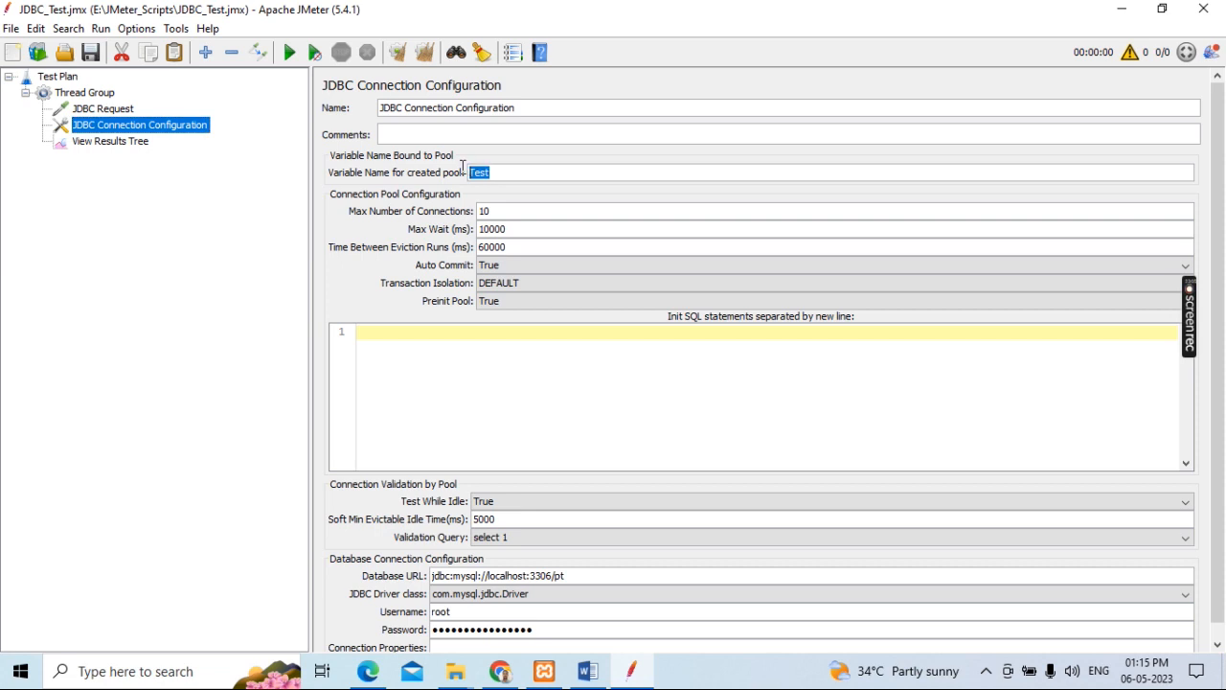
left_click(89, 112)
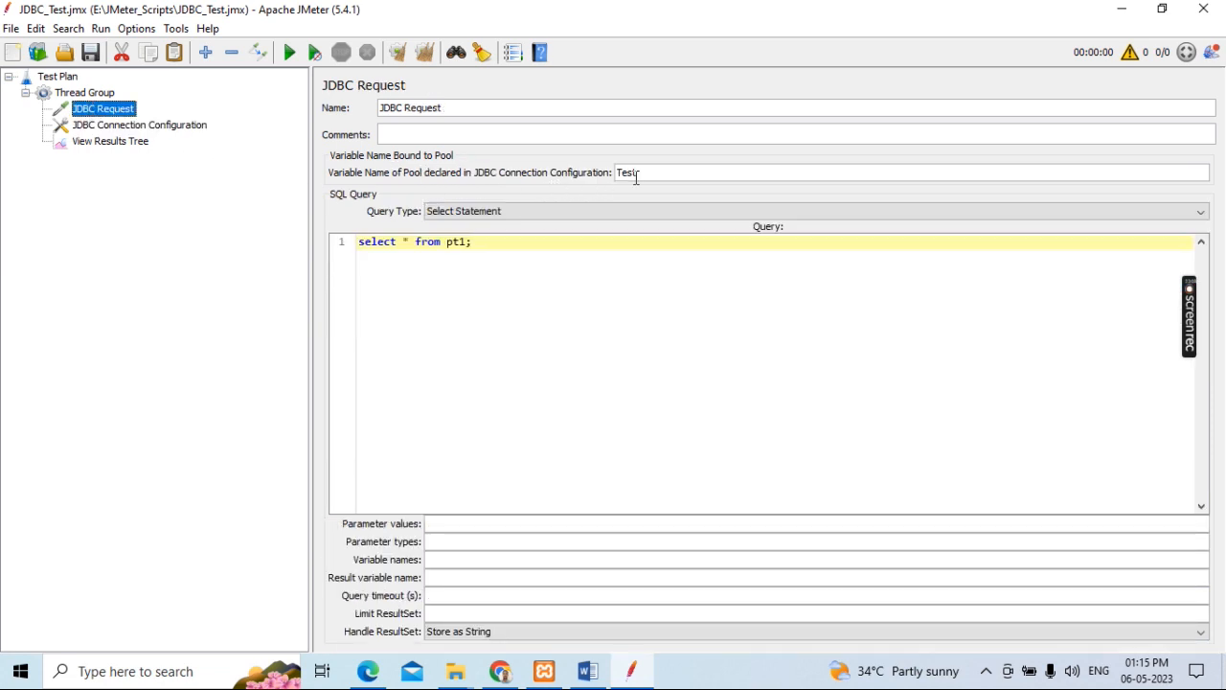
left_click(117, 128)
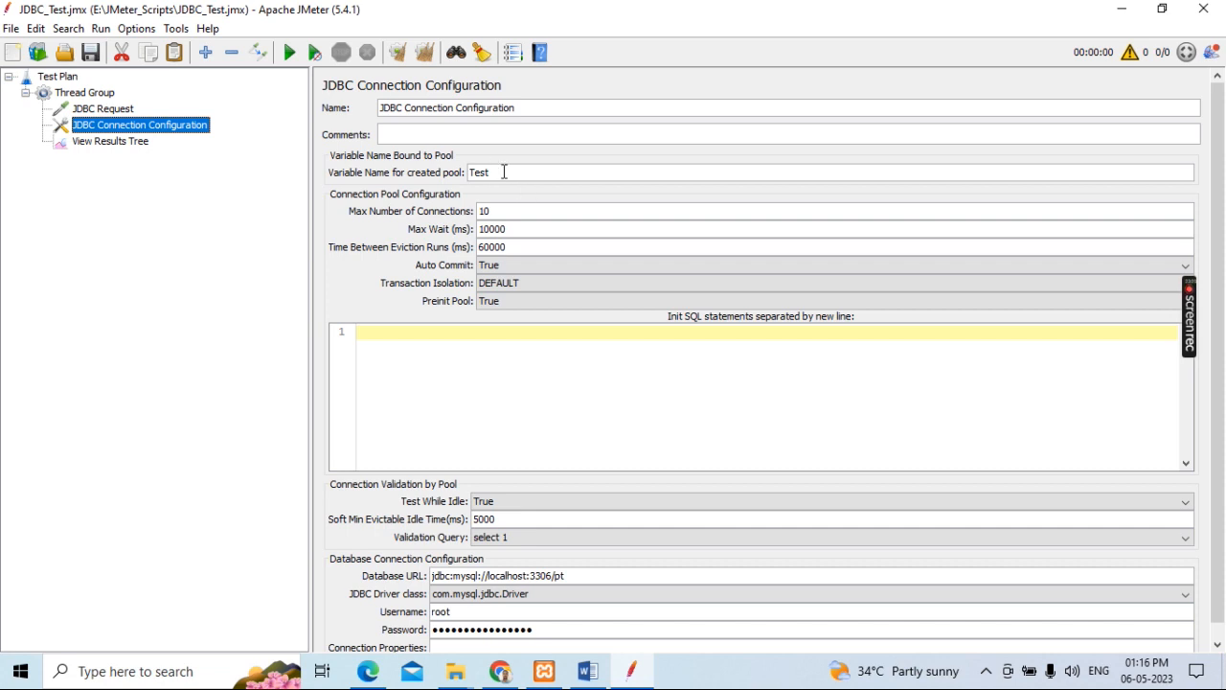
left_click_drag(497, 171, 468, 172)
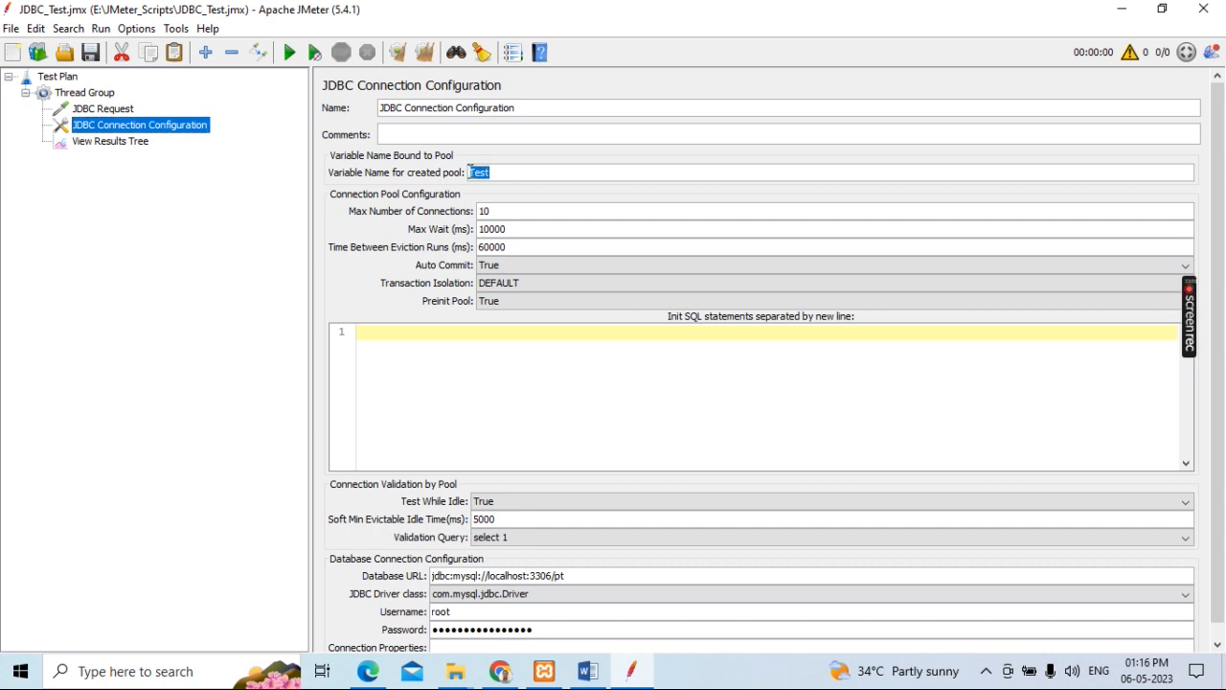
left_click(110, 114)
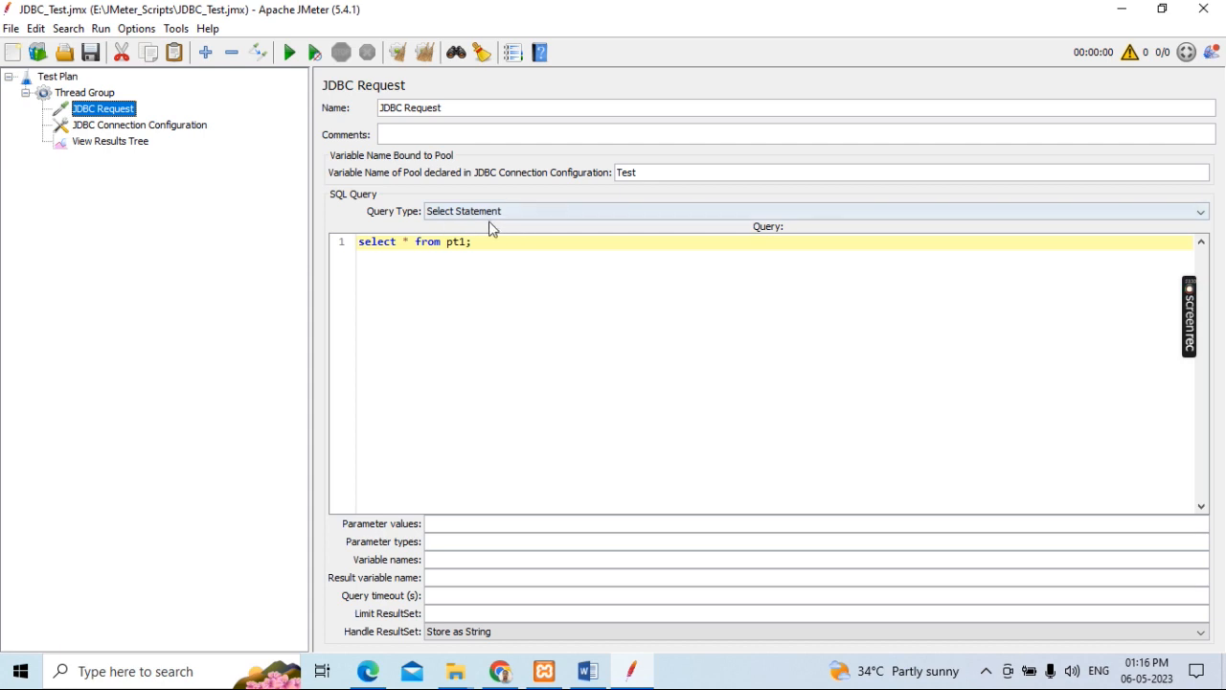
Step: Examine the JDBC Request's available query types, its SQL query and the parameter values and types fields
left_click(536, 213)
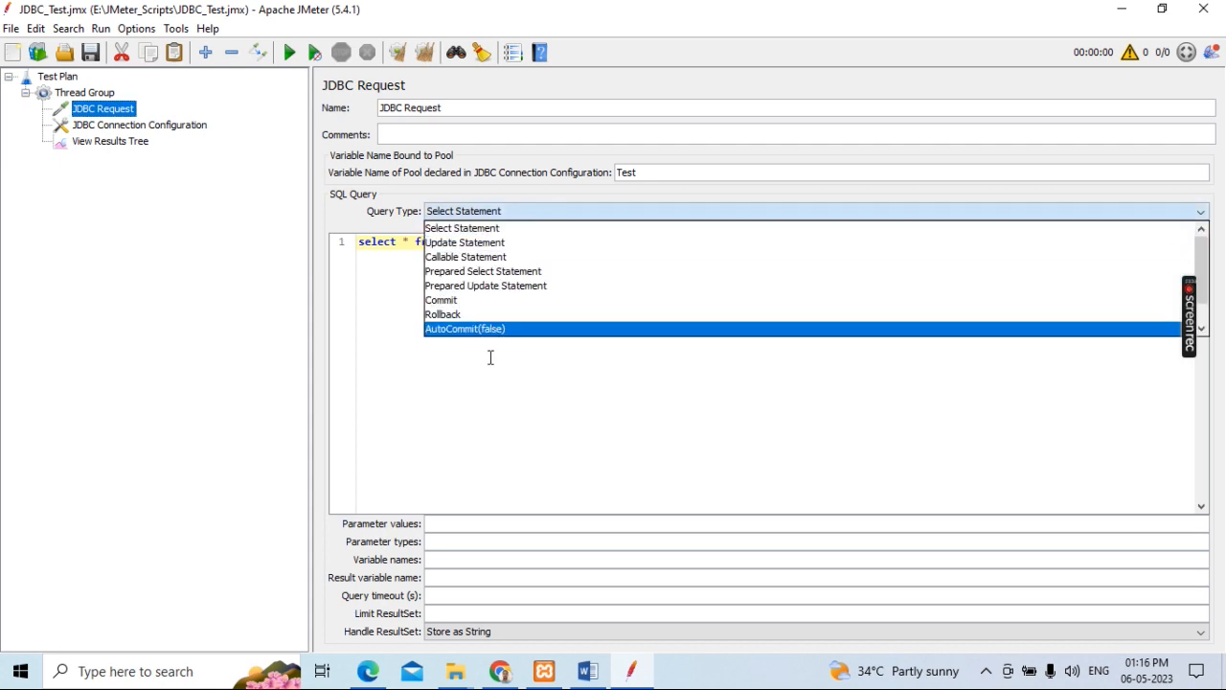
left_click(526, 212)
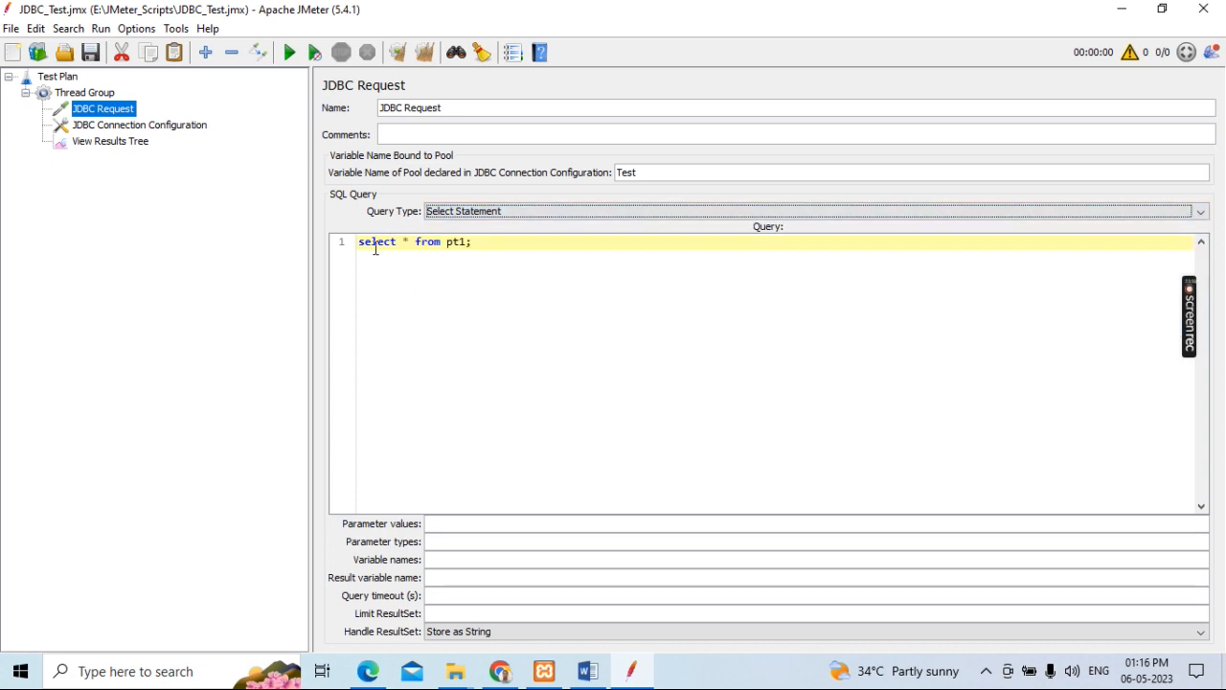
left_click_drag(471, 245, 358, 243)
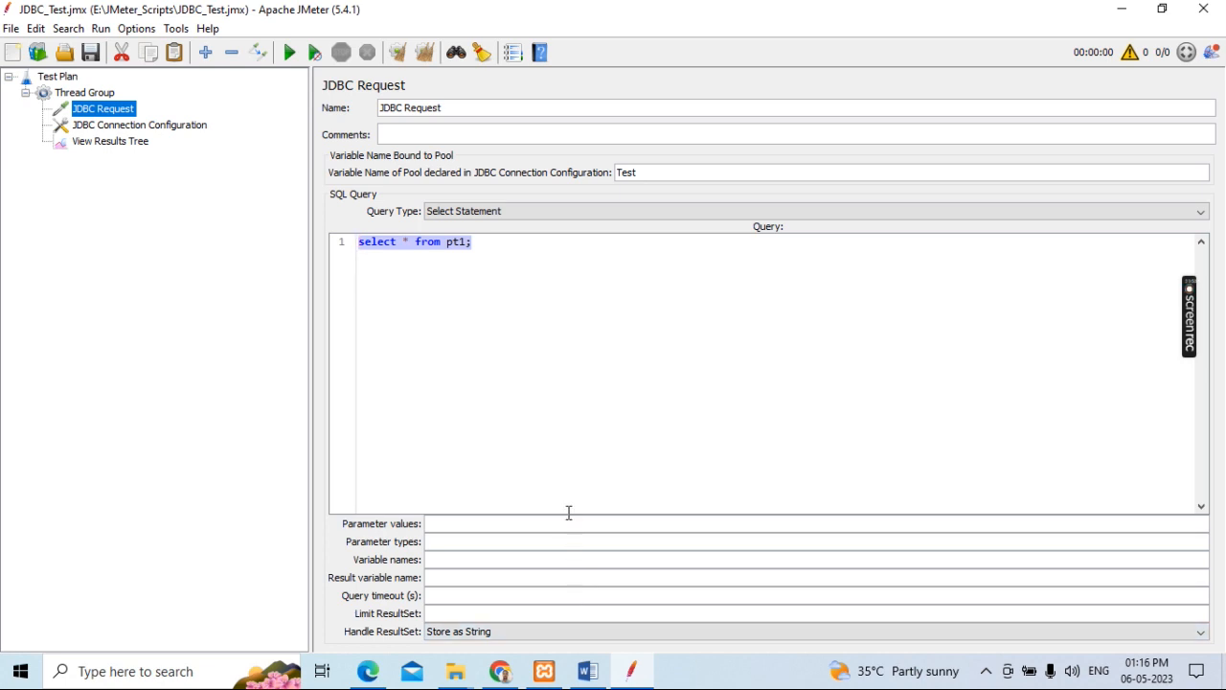
left_click(498, 519)
left_click(461, 537)
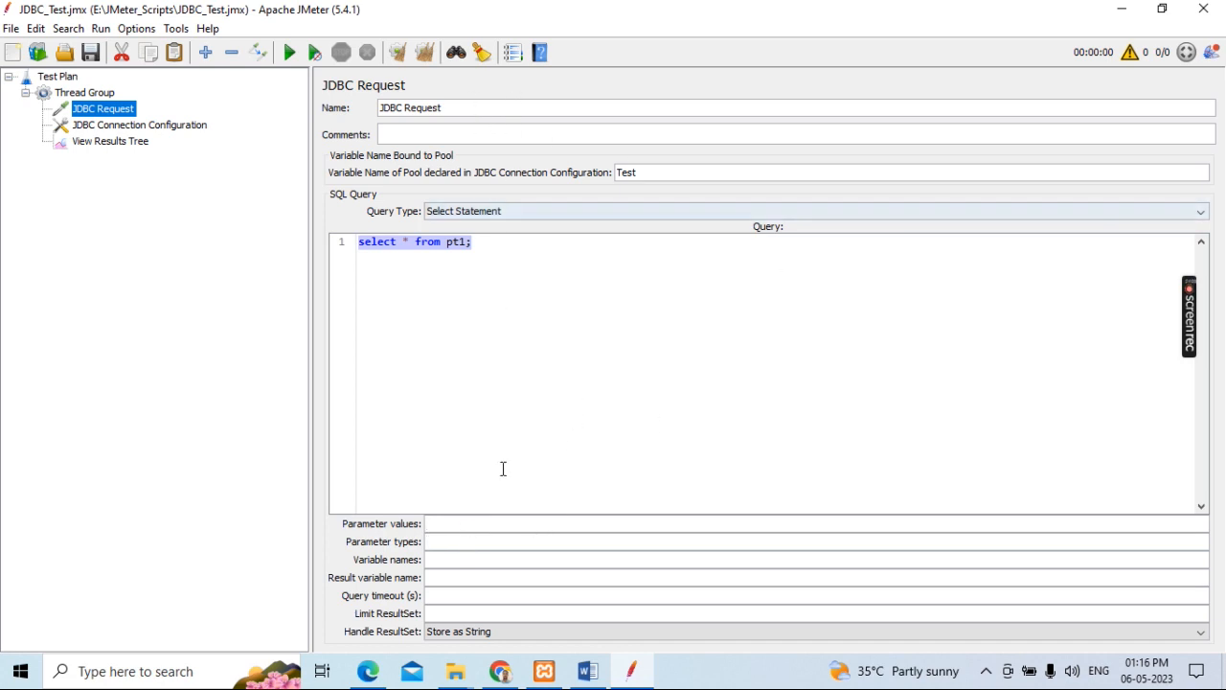
Step: Review the JDBC Connection Configuration's connection pool settings and its init SQL statements area
left_click(137, 129)
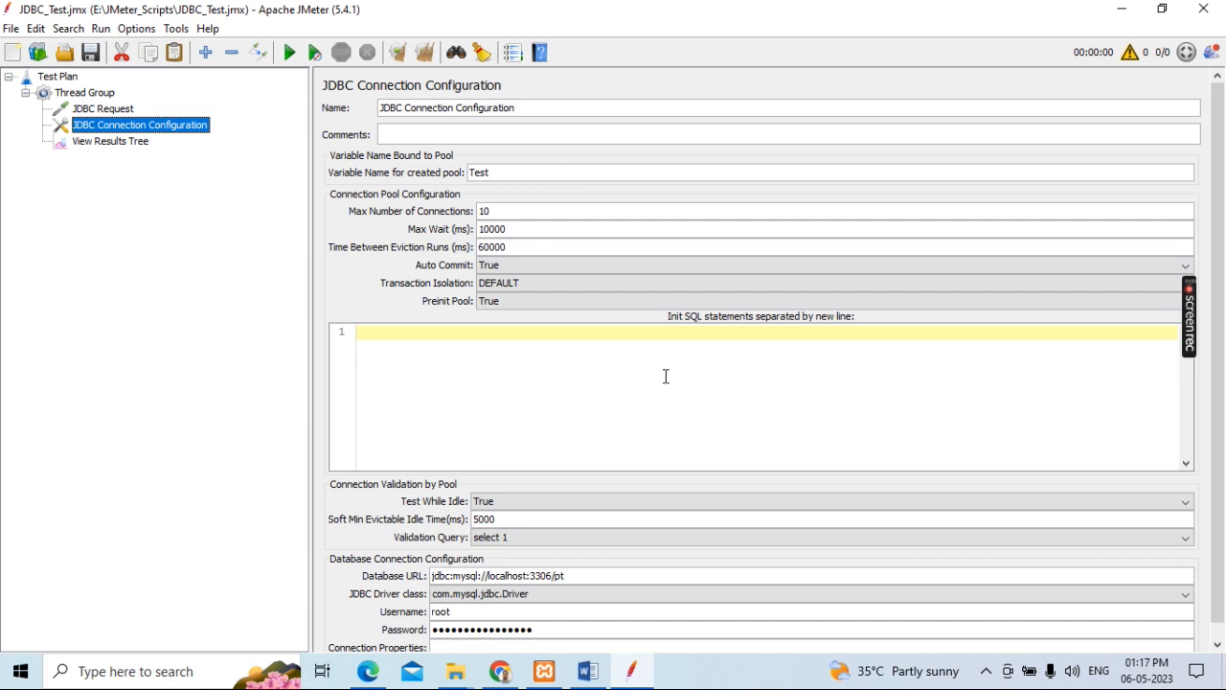
left_click_drag(1224, 264, 1224, 385)
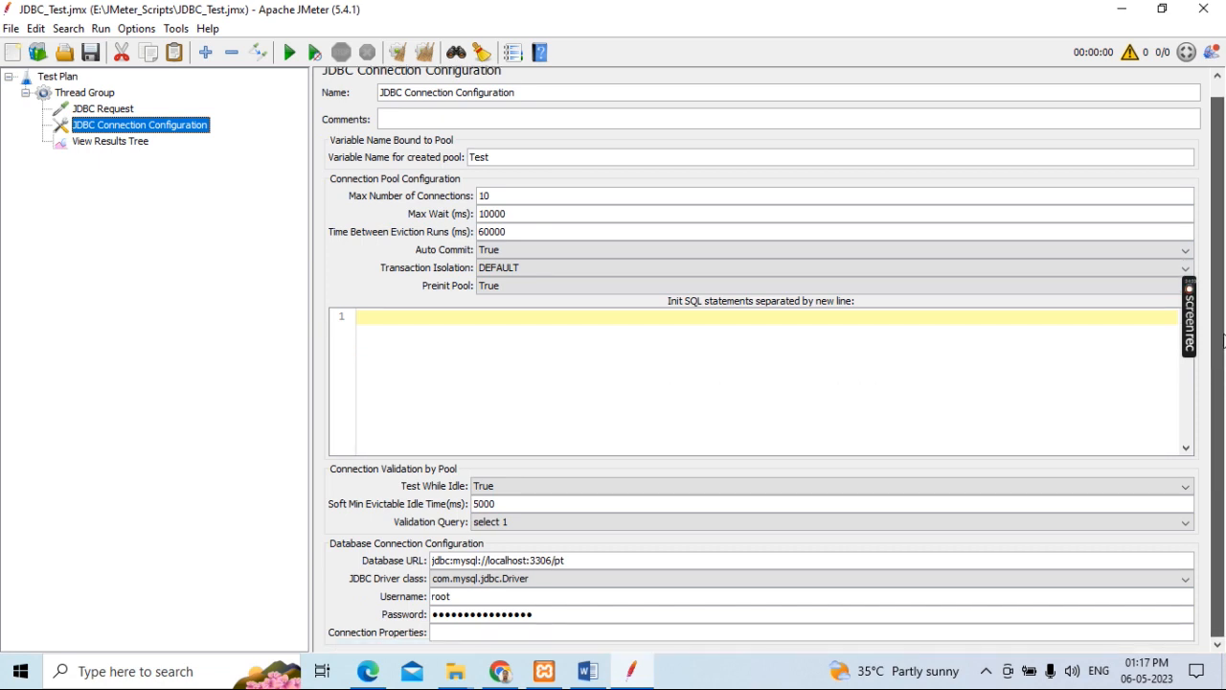
left_click_drag(1222, 340, 1220, 240)
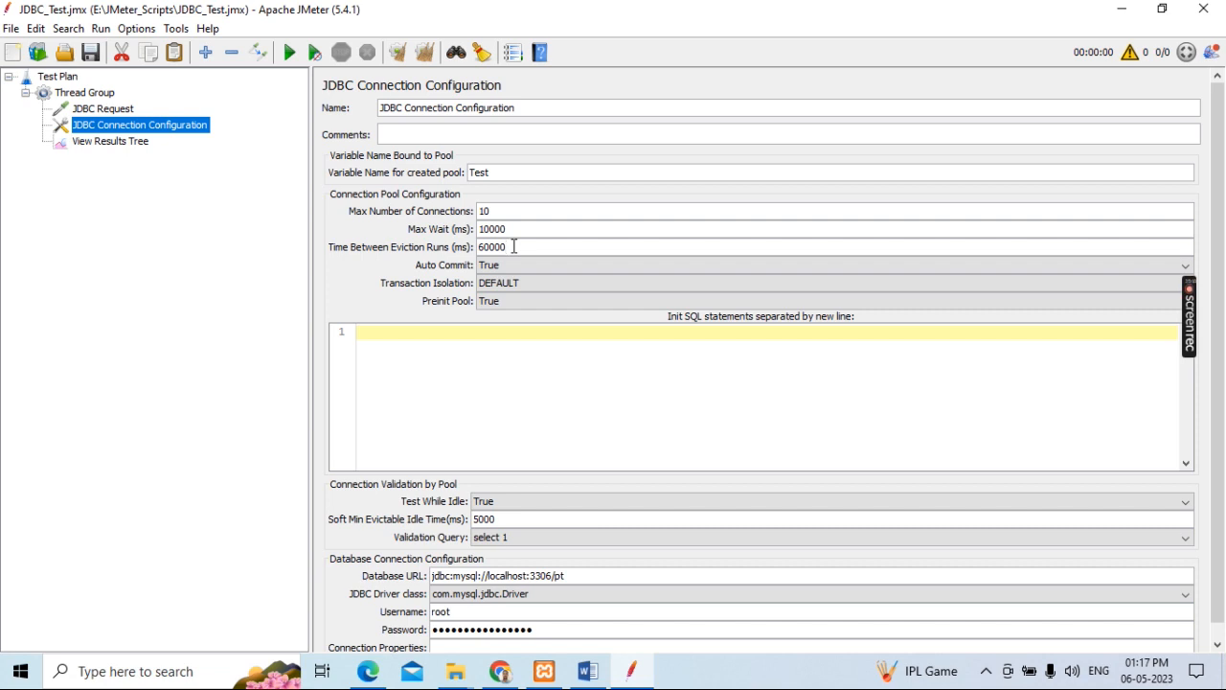
left_click(513, 246)
left_click(443, 350)
Step: Choose "select 1" as the Validation Query and review the database connection settings
left_click(540, 546)
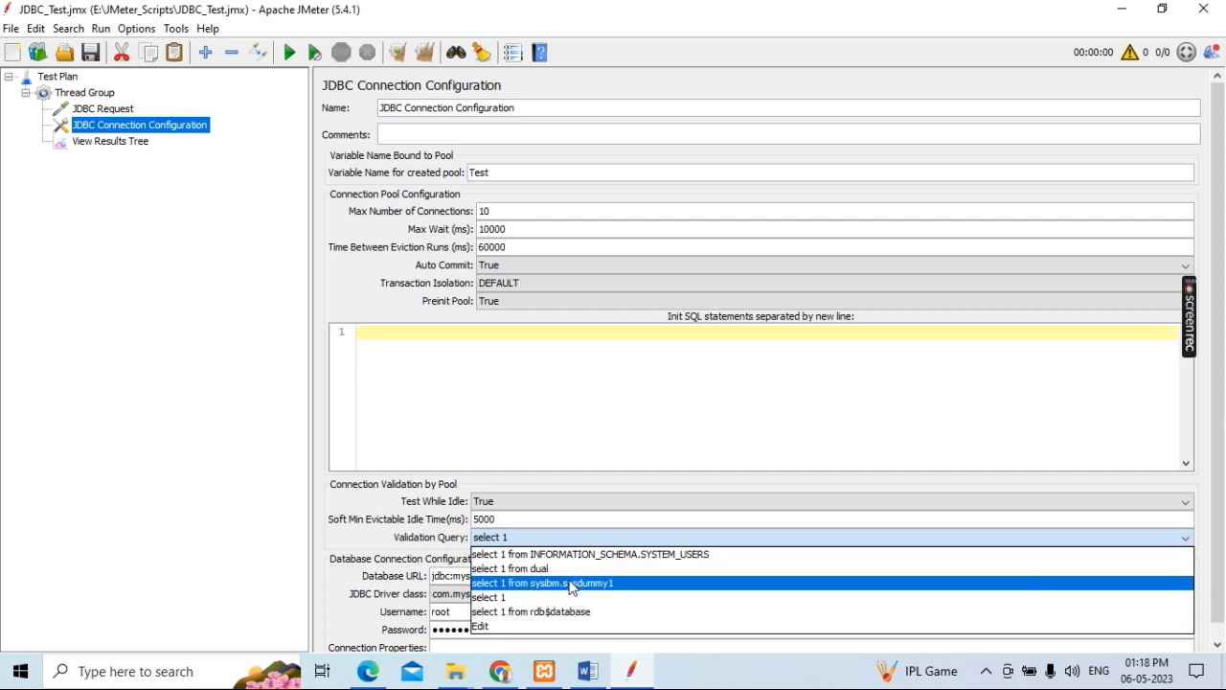
left_click(517, 601)
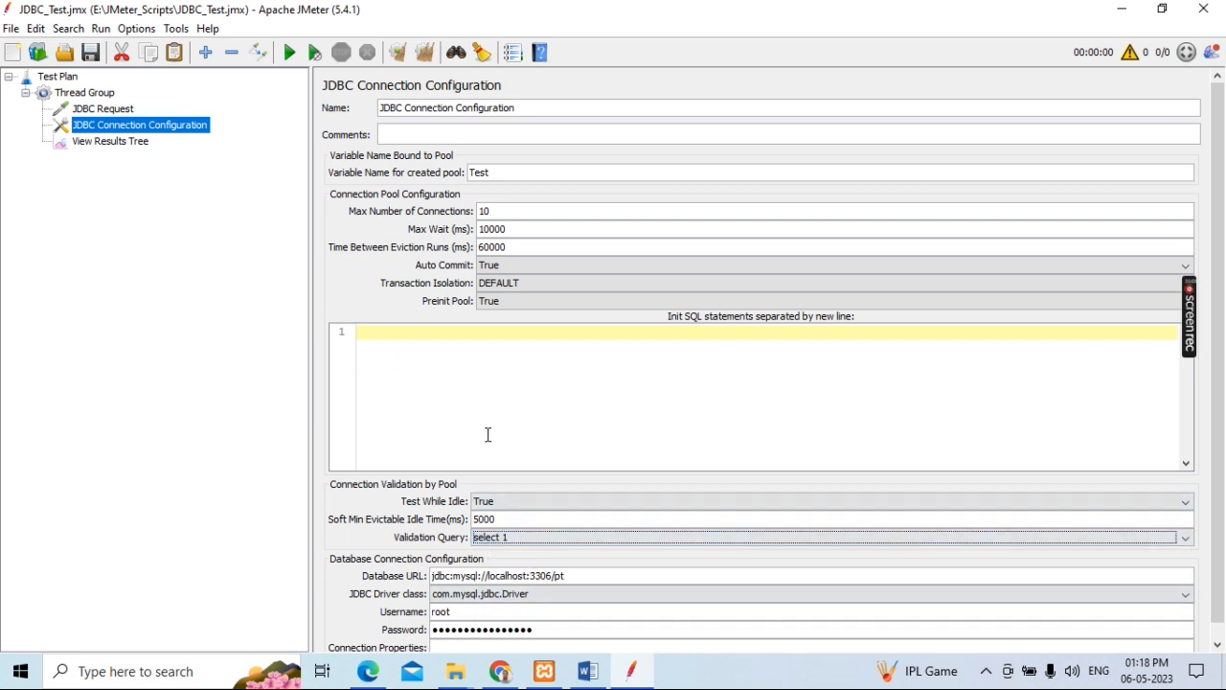
scroll(1217, 373, "down", 1)
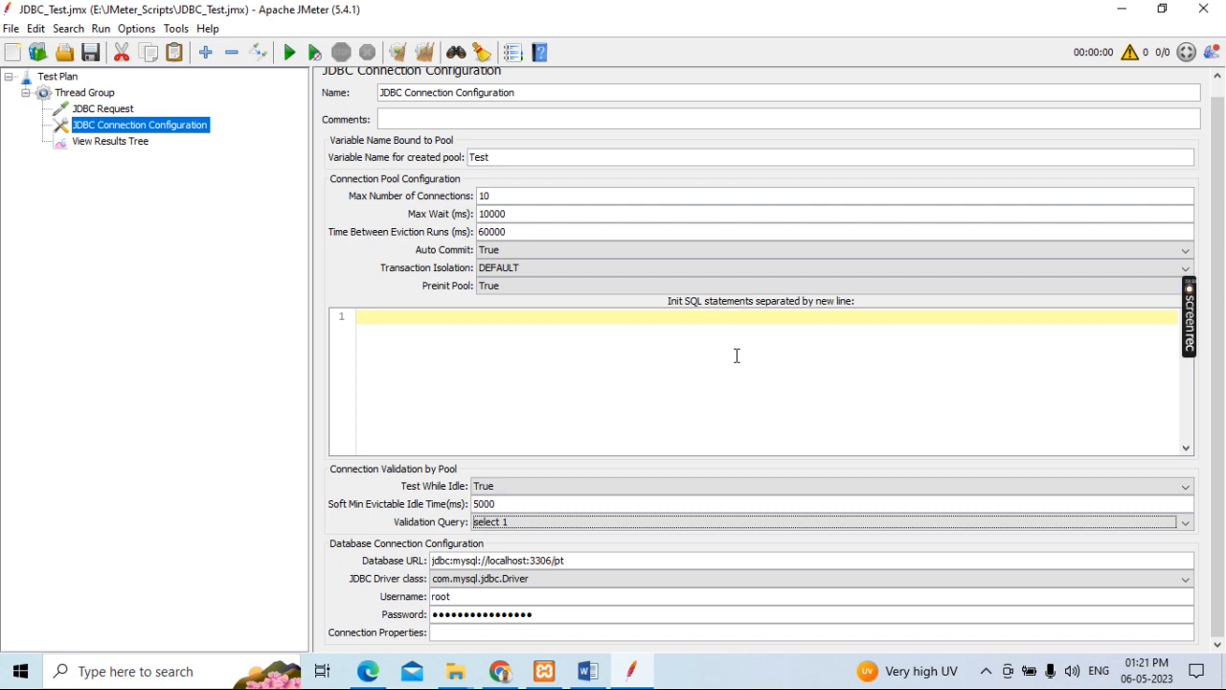
left_click(699, 317)
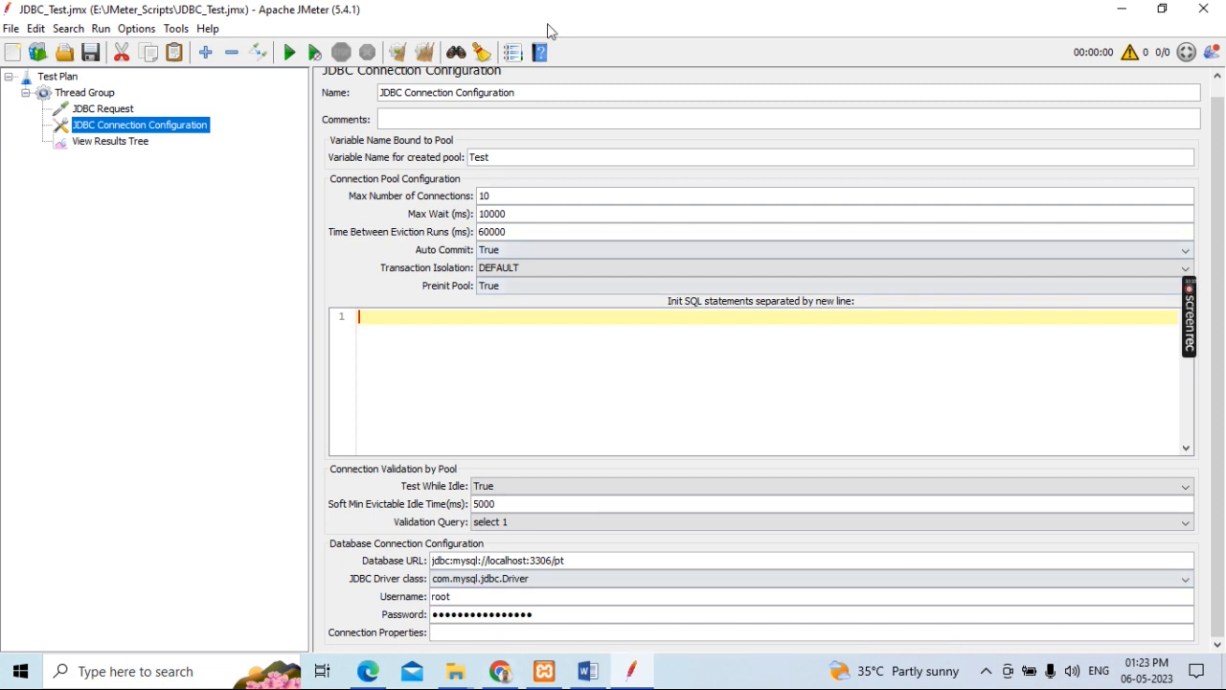
scroll(685, 474, "up", 1)
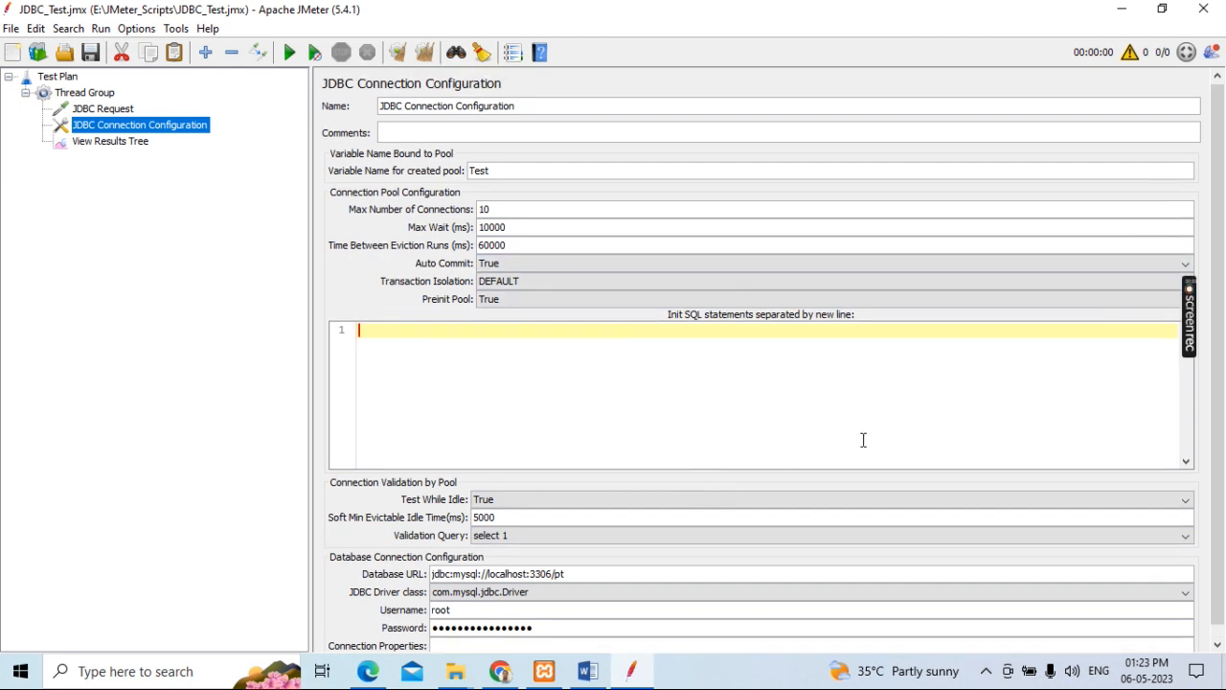
Step: Check the JDBC Request's query against the pt1 results in phpMyAdmin, and return to JMeter's View Results Tree
left_click(94, 145)
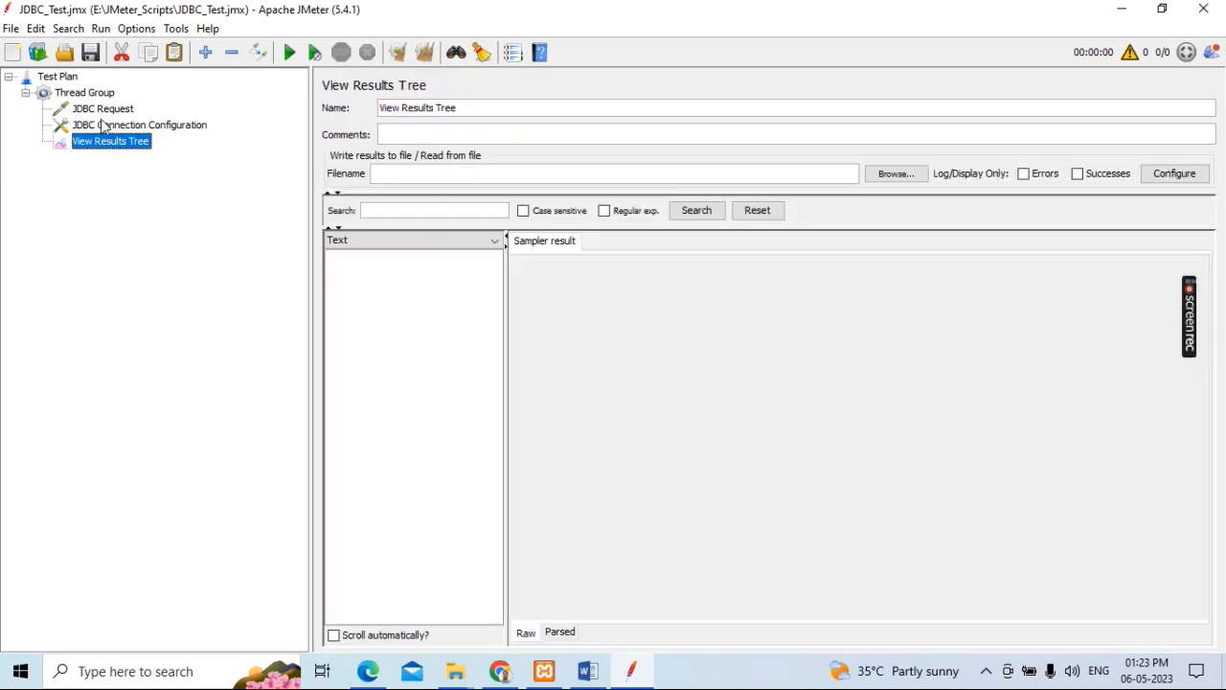
left_click(105, 113)
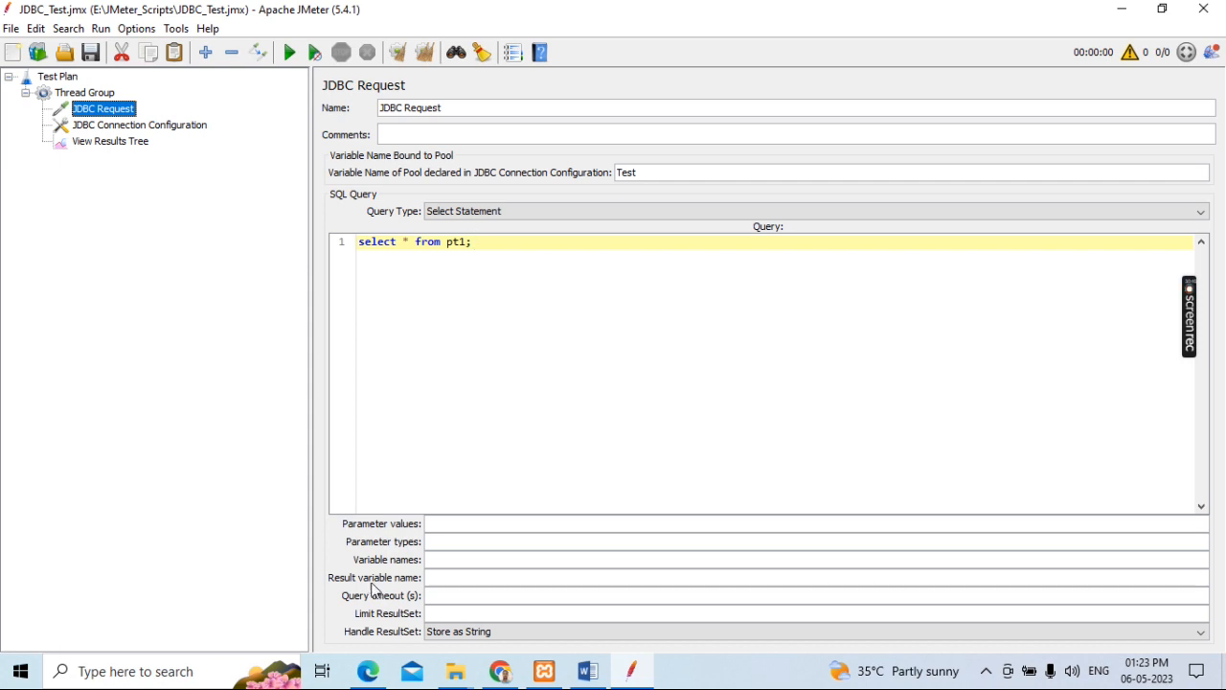
left_click(371, 680)
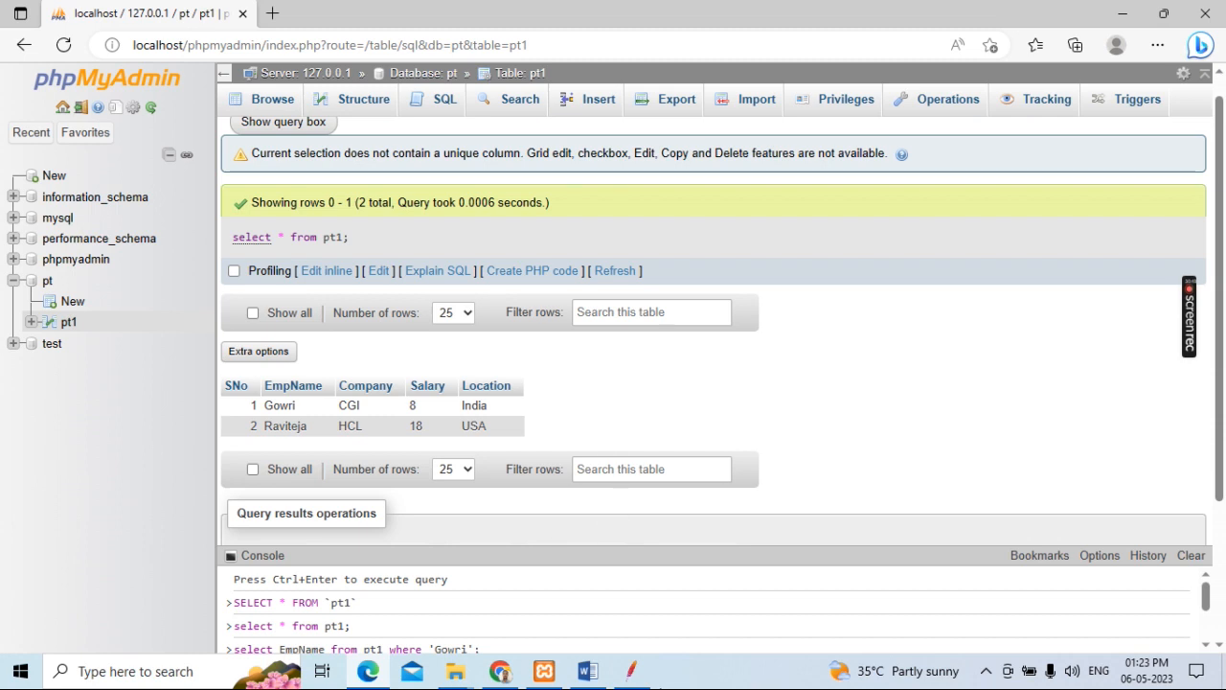
left_click(631, 672)
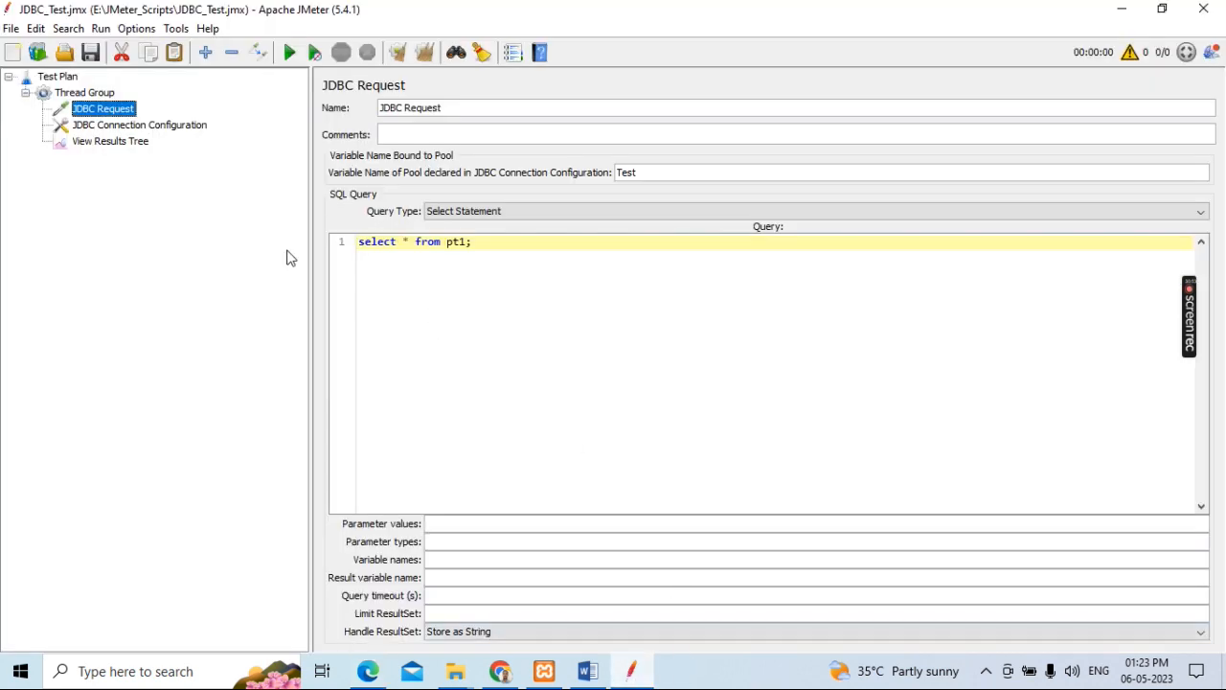
left_click(108, 144)
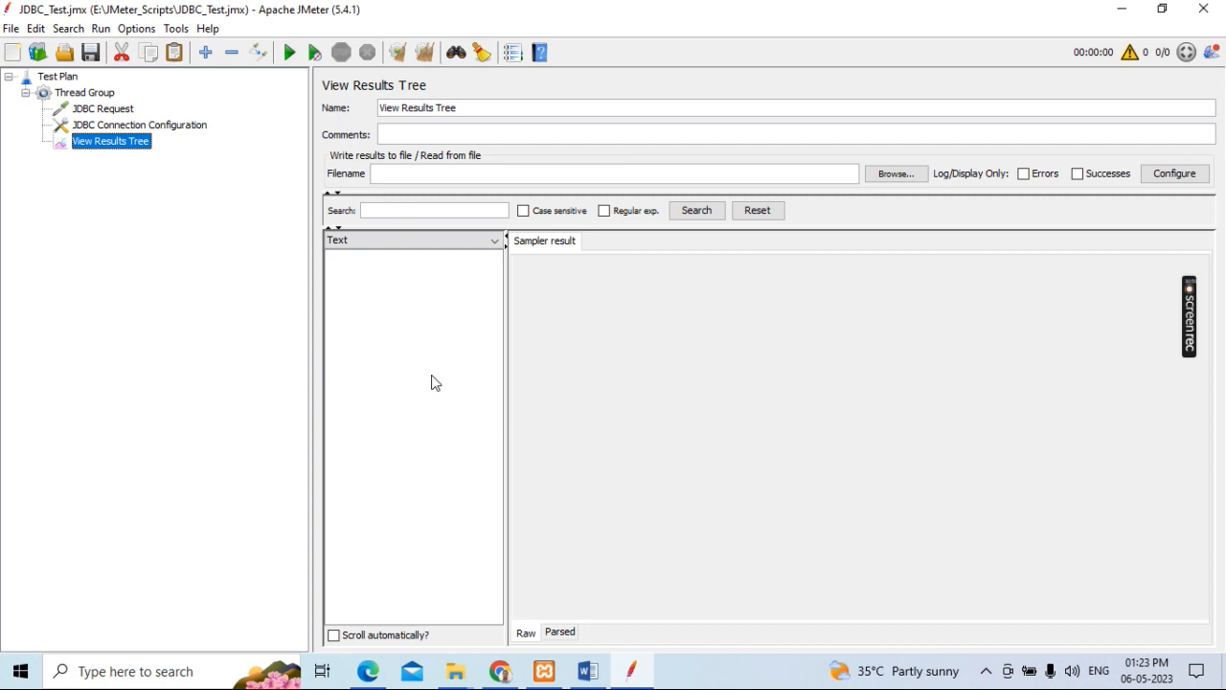
Step: Switch to the DB_Testing Word document and review the Step3 JDBC settings and the Step4 instruction
left_click(587, 671)
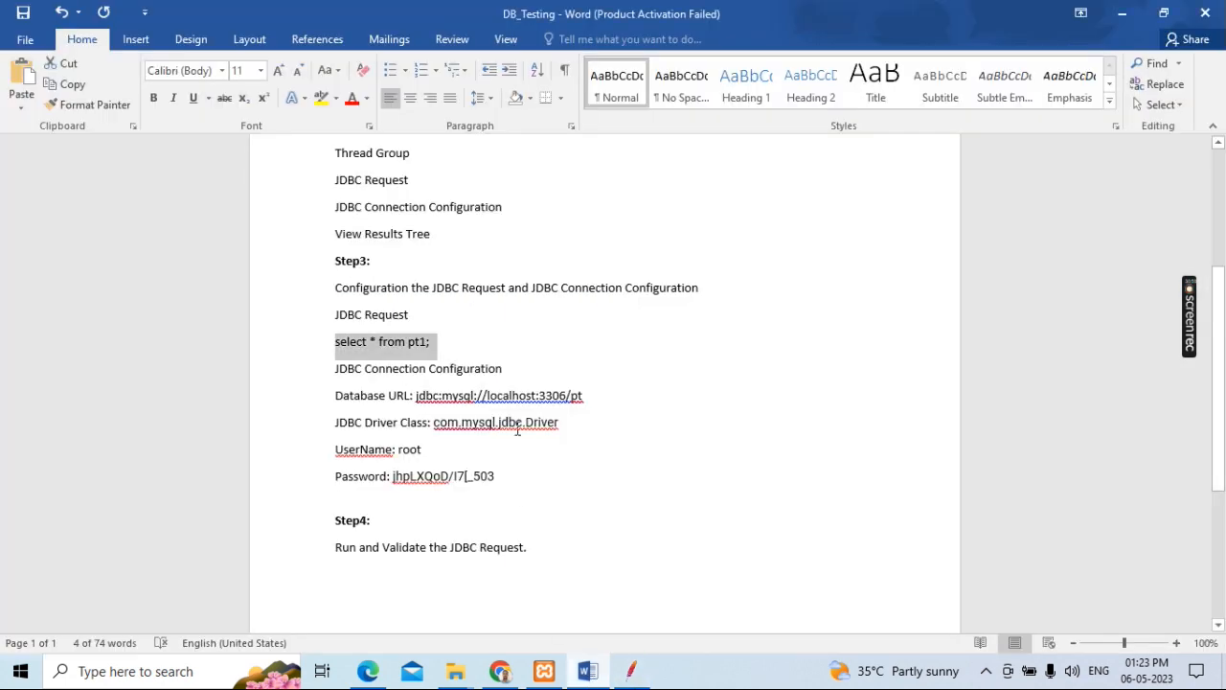
scroll(552, 327, "down", 1)
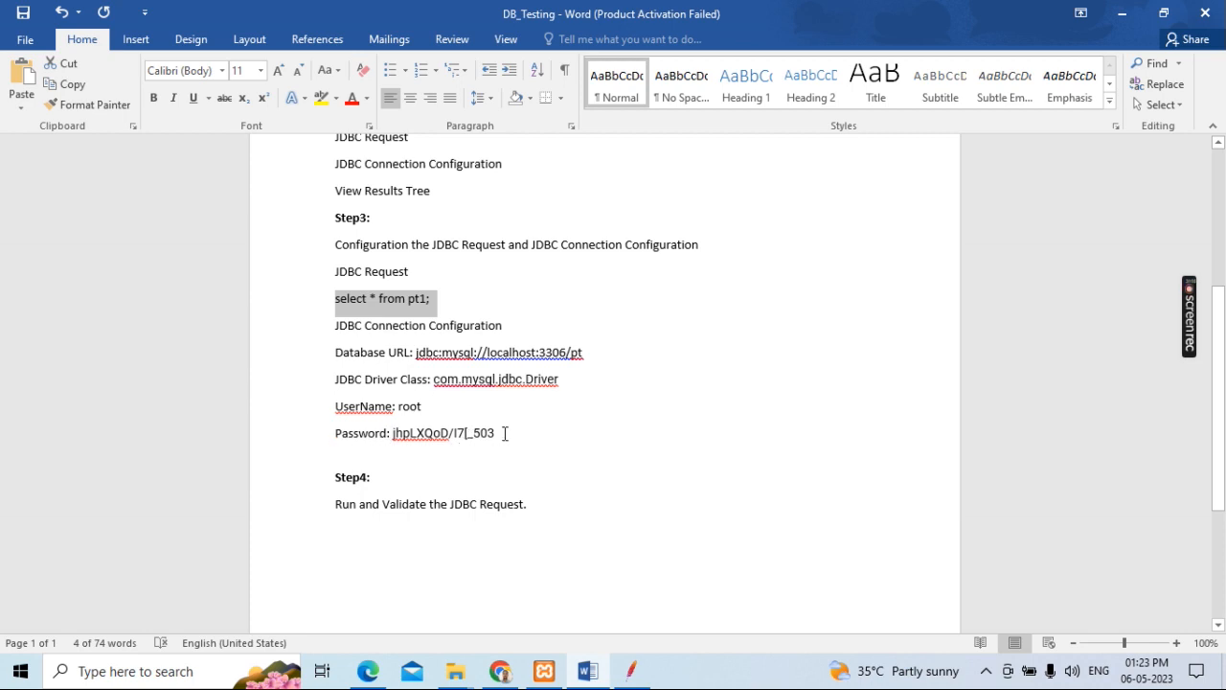
scroll(505, 433, "down", 2)
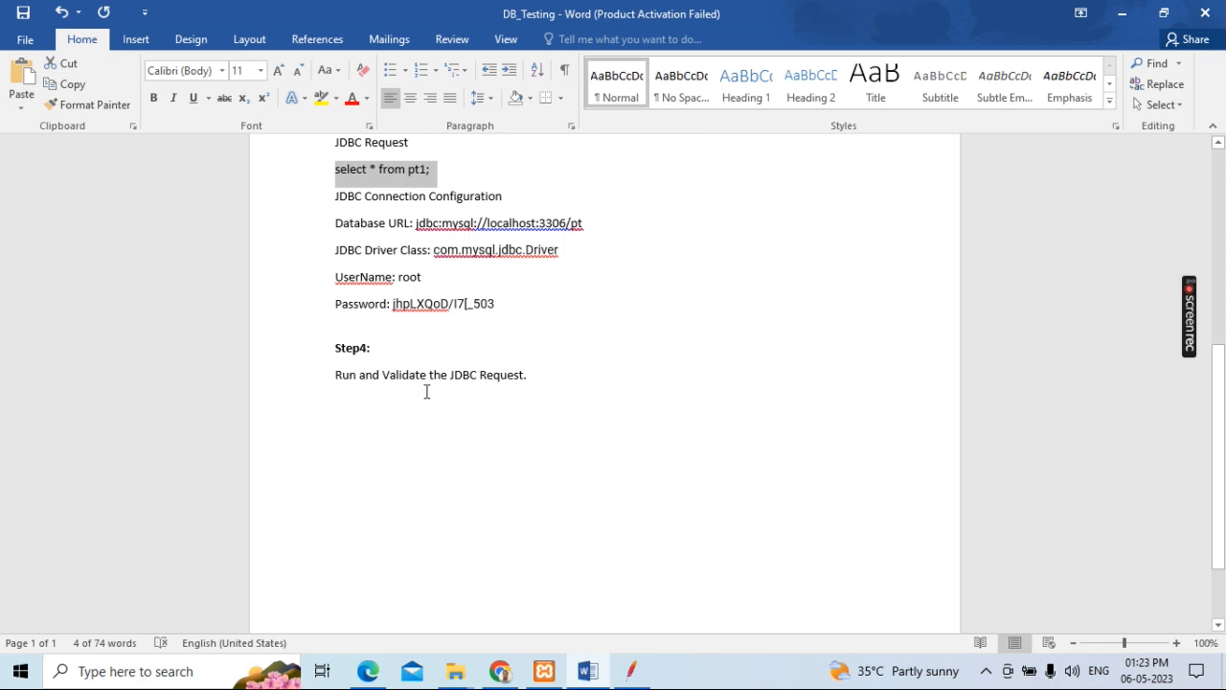
Step: Return to JMeter, save and run the JDBC test plan, and open the JDBC Request result in View Results Tree
left_click(634, 677)
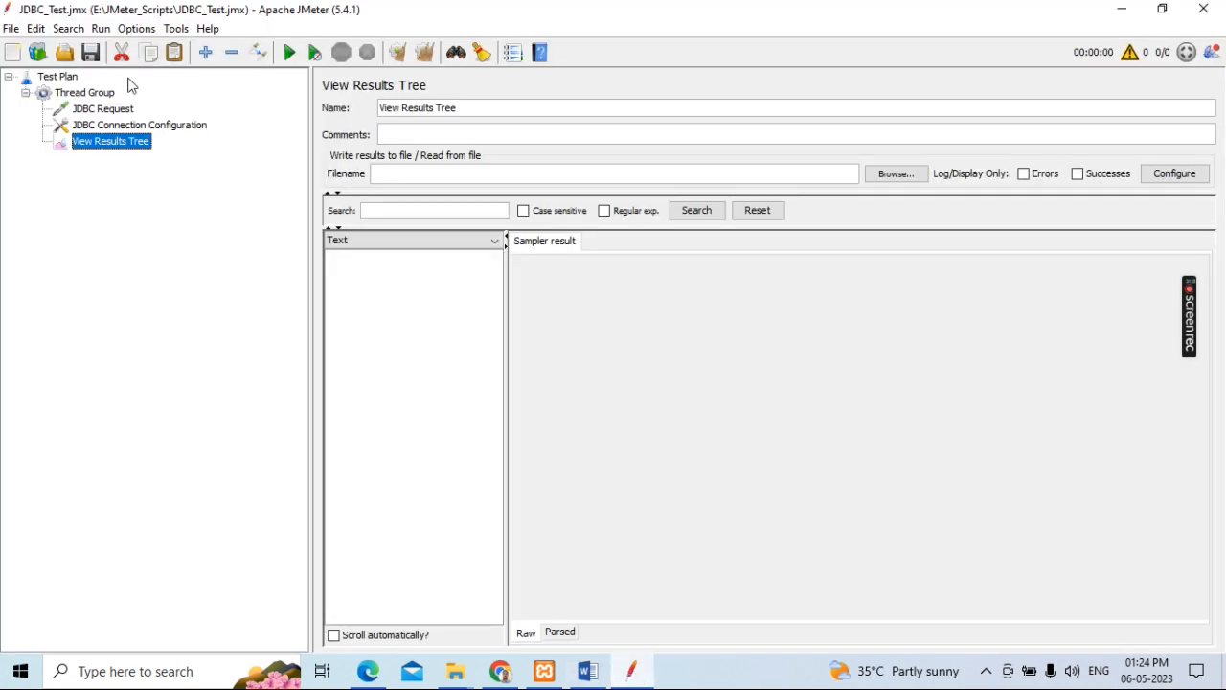
left_click(89, 54)
left_click(391, 267)
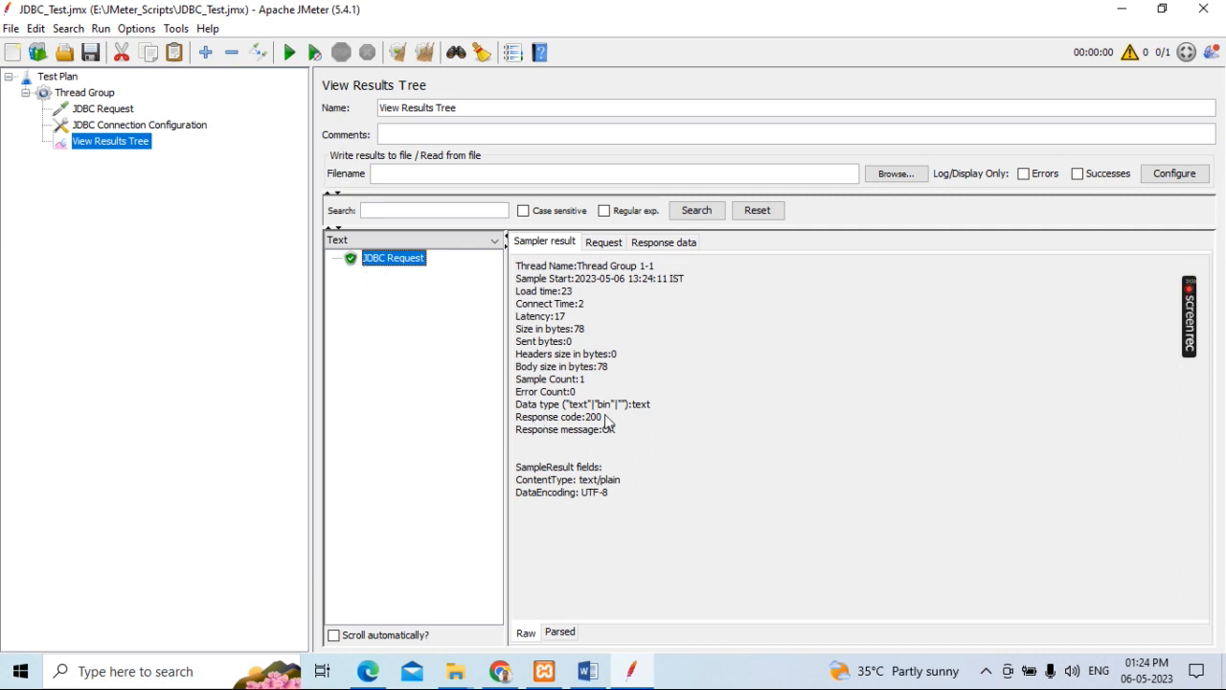
Step: Inspect the executed query in the JDBC Request result's request body and the returned table rows in its response body
left_click(605, 244)
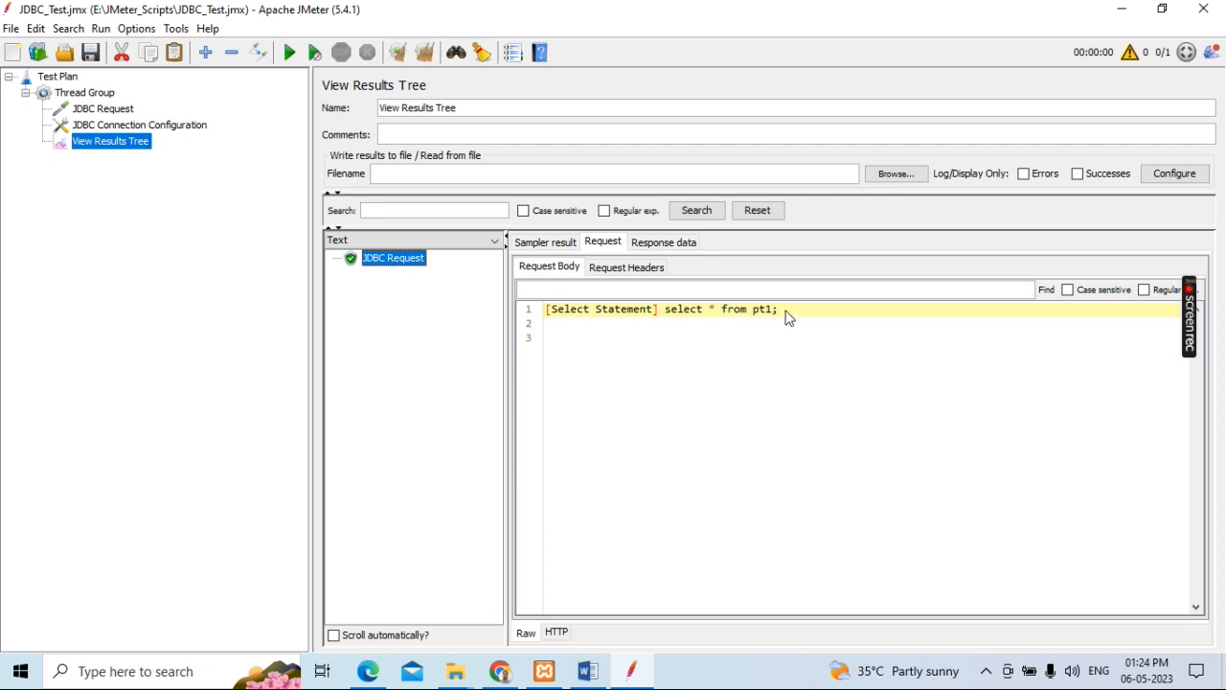
left_click_drag(780, 312, 664, 312)
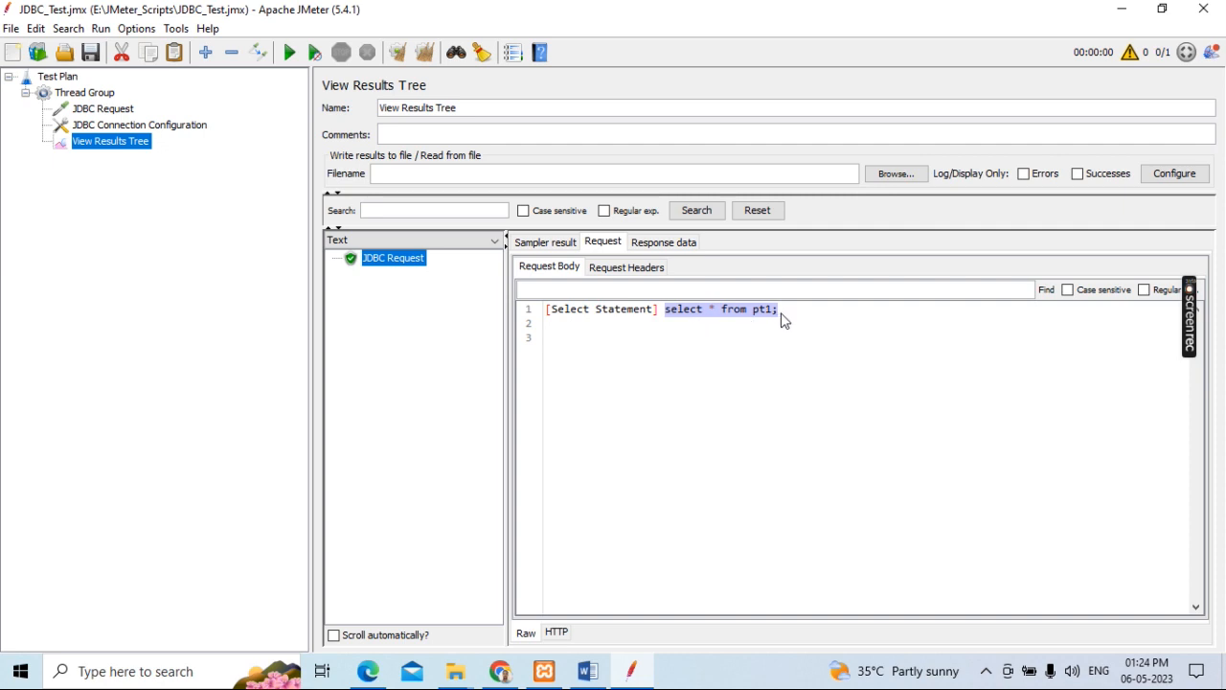
left_click(670, 245)
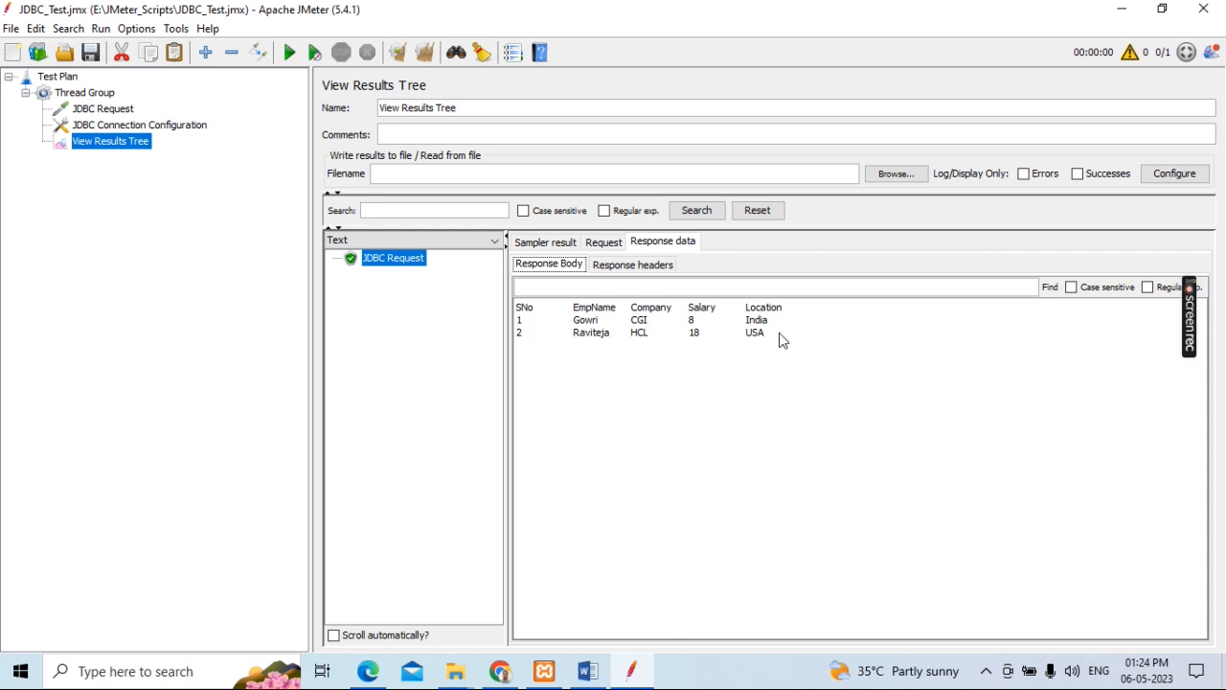
left_click_drag(780, 343, 518, 308)
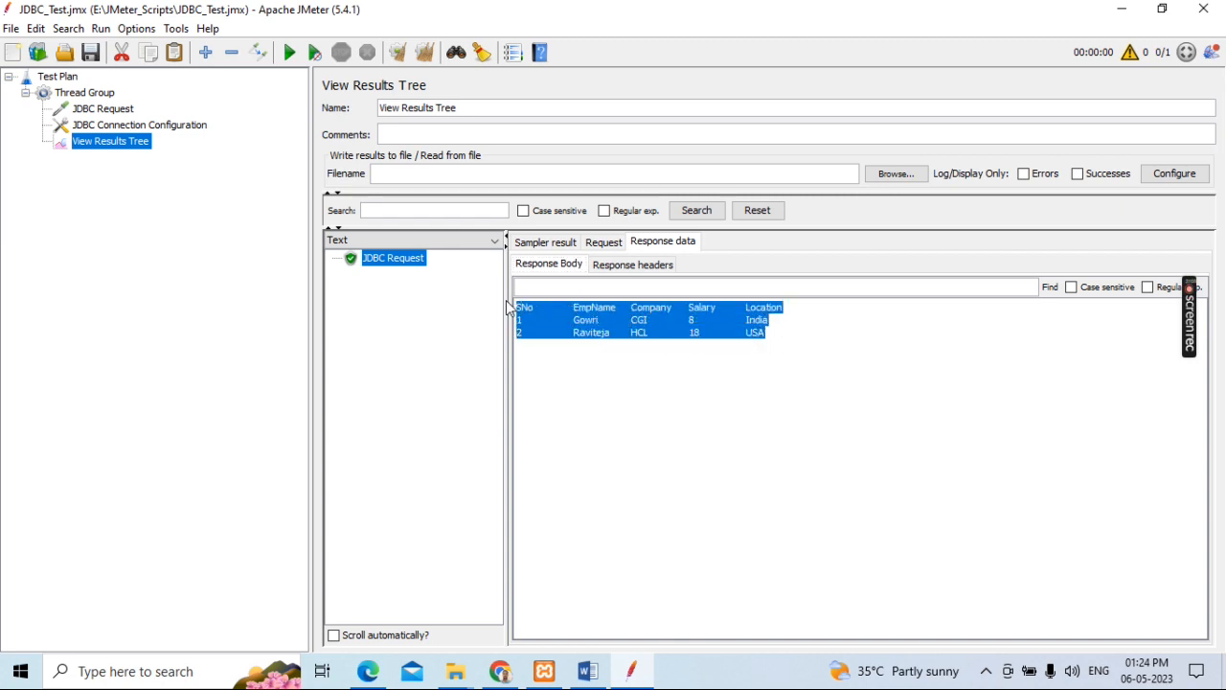
left_click(789, 340)
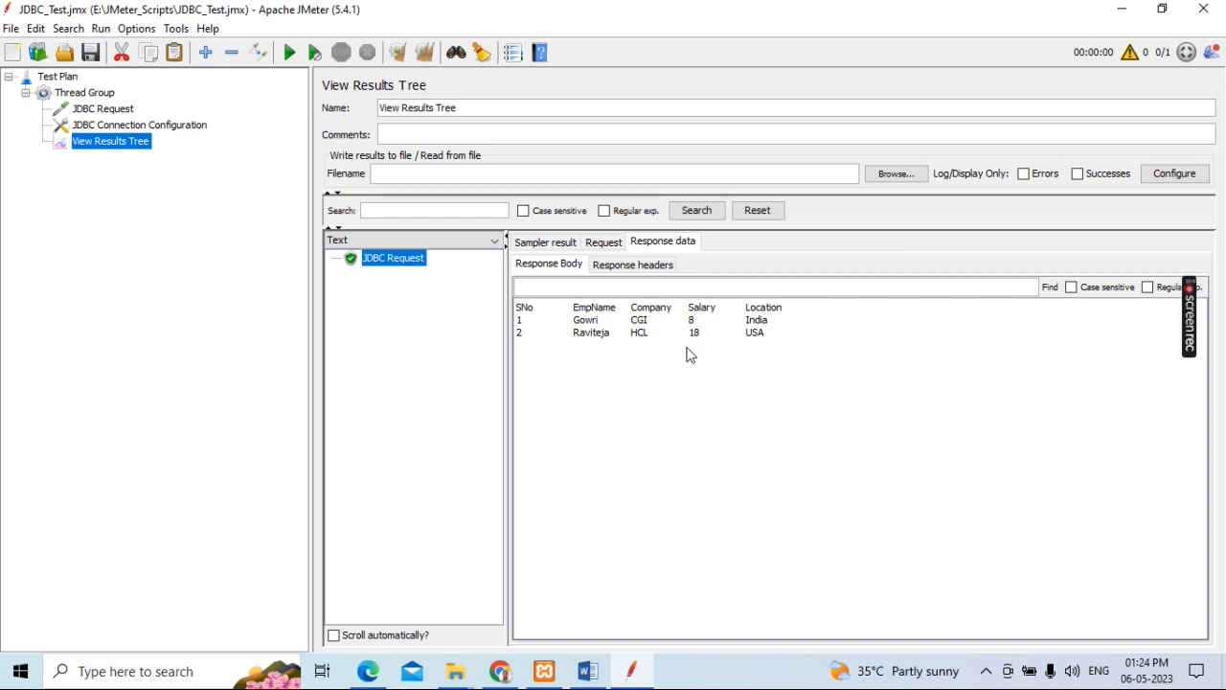
Step: Recheck the JDBC Request and JDBC Connection Configuration settings, and return to View Results Tree
left_click(97, 114)
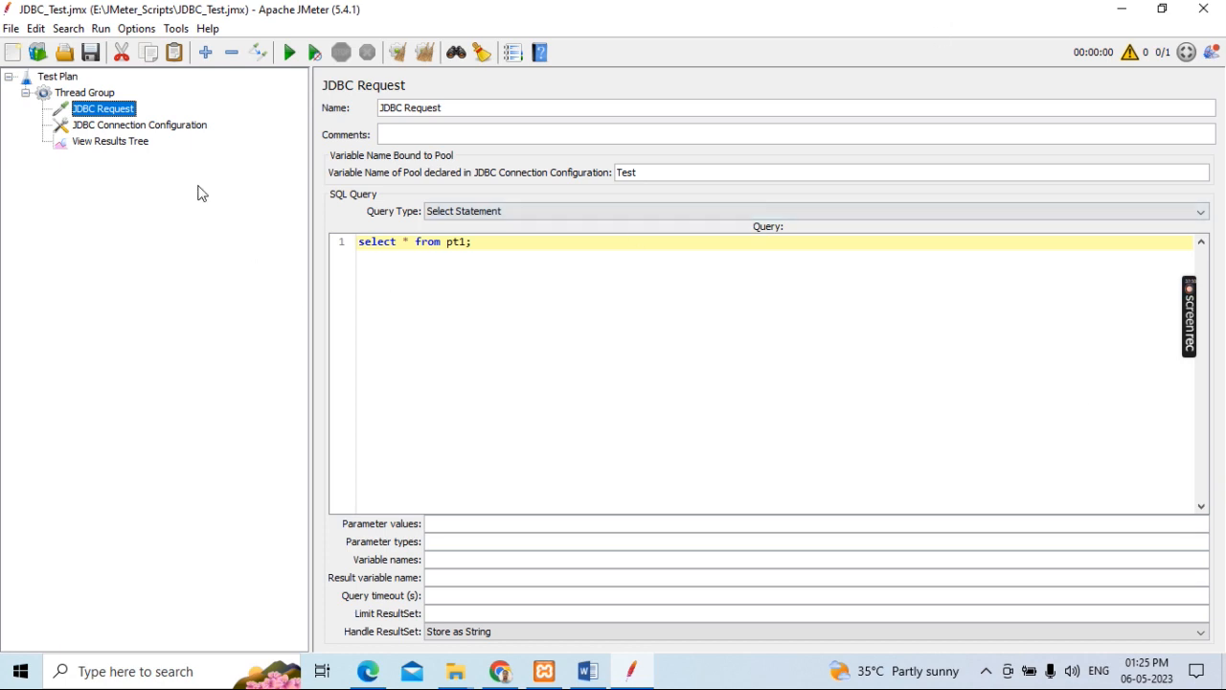
left_click(146, 128)
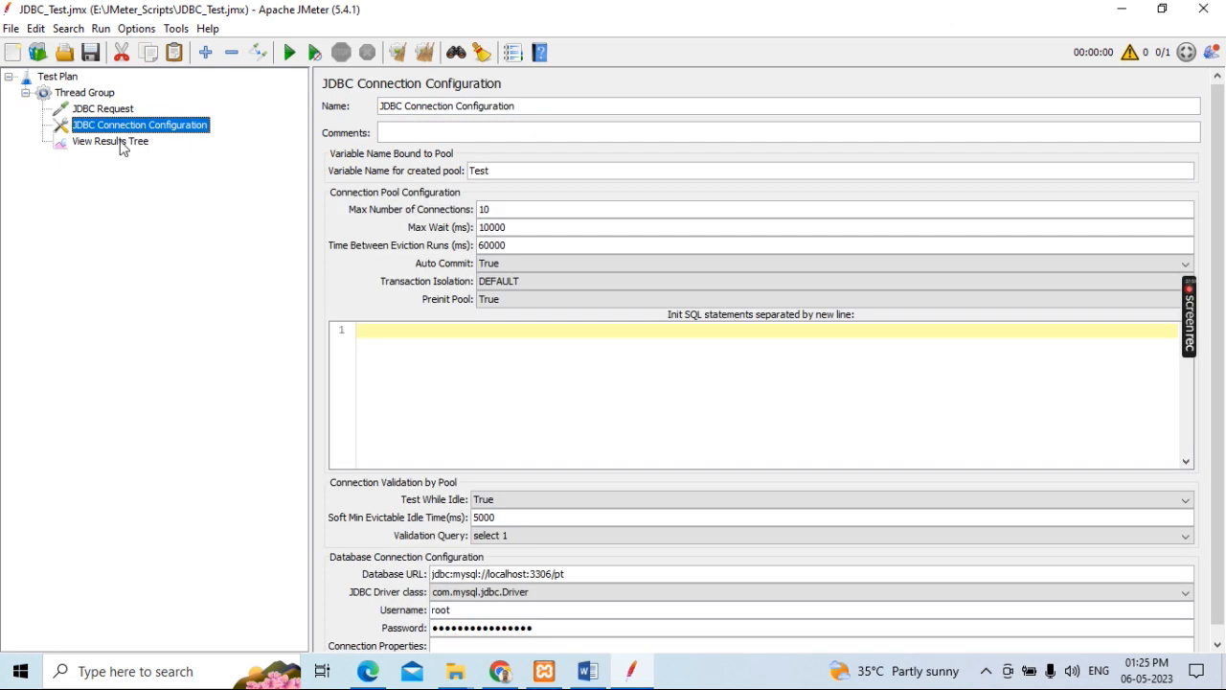
left_click(119, 144)
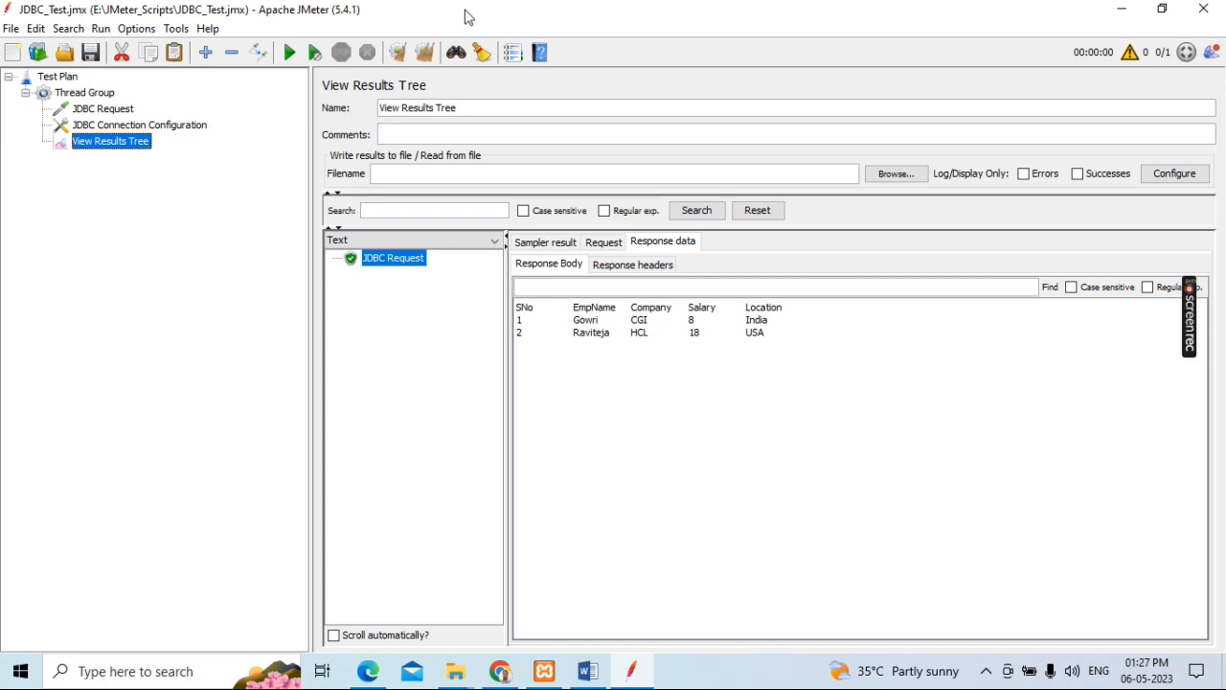
Step: Compare the JMeter results with the Word guide's instructions from Step1 to Step4, and return to JMeter
left_click(587, 671)
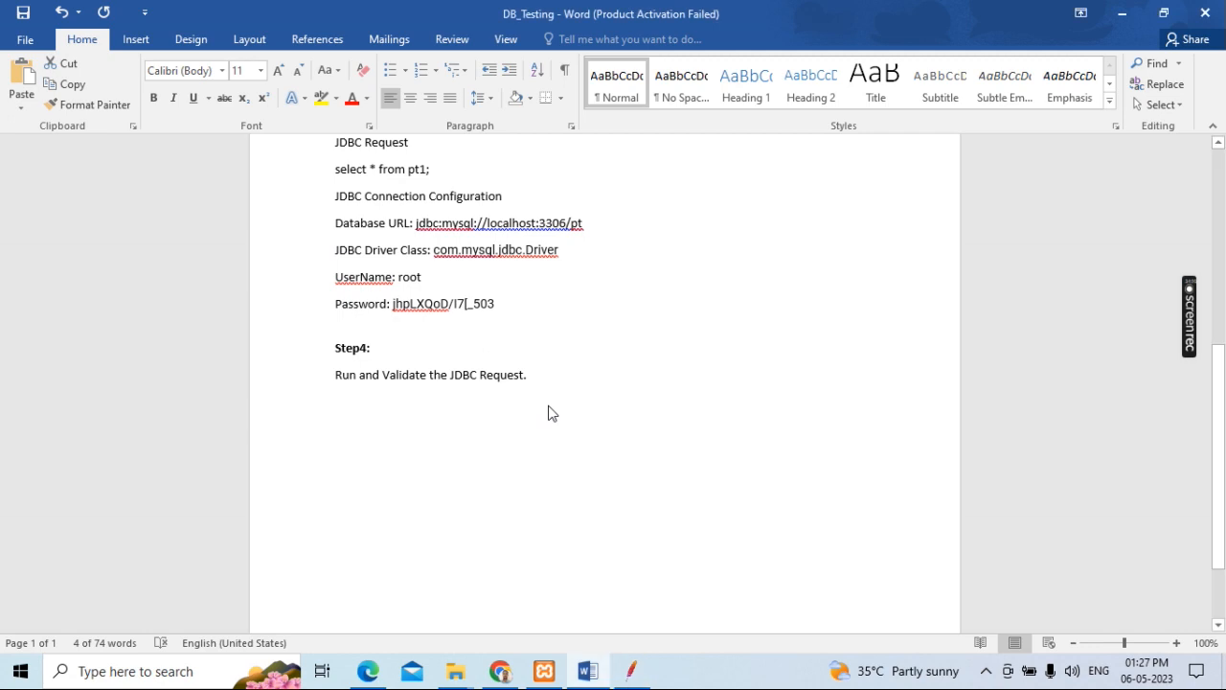
left_click(639, 679)
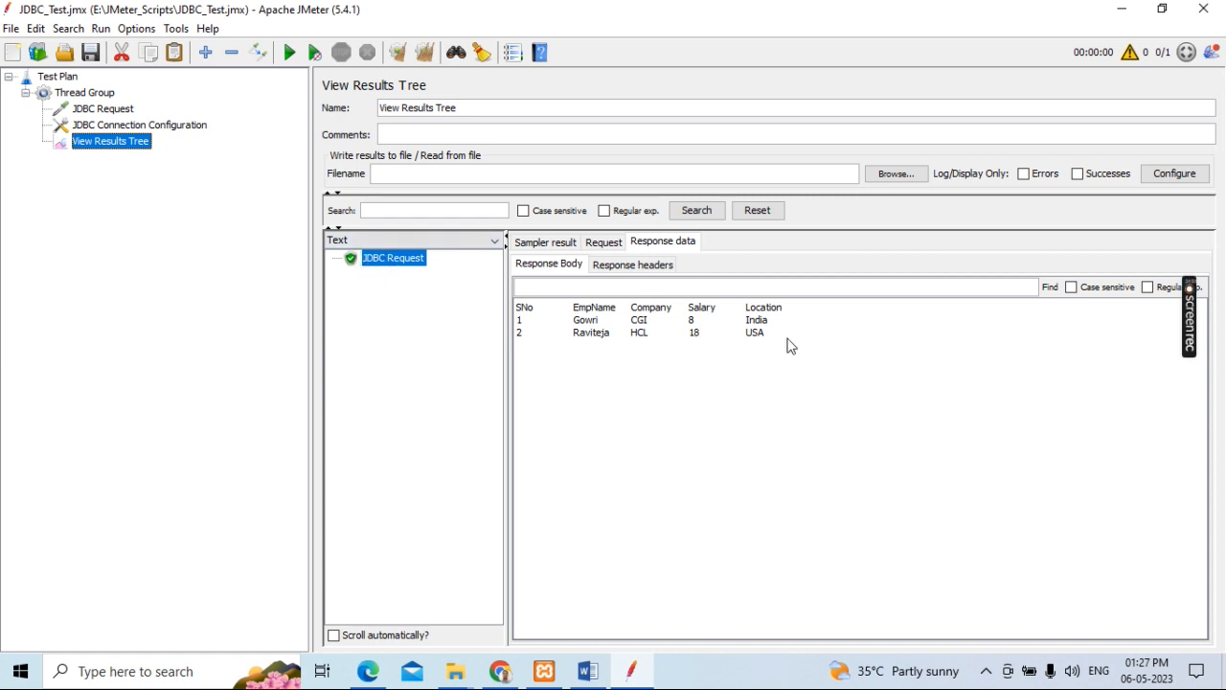
left_click(591, 671)
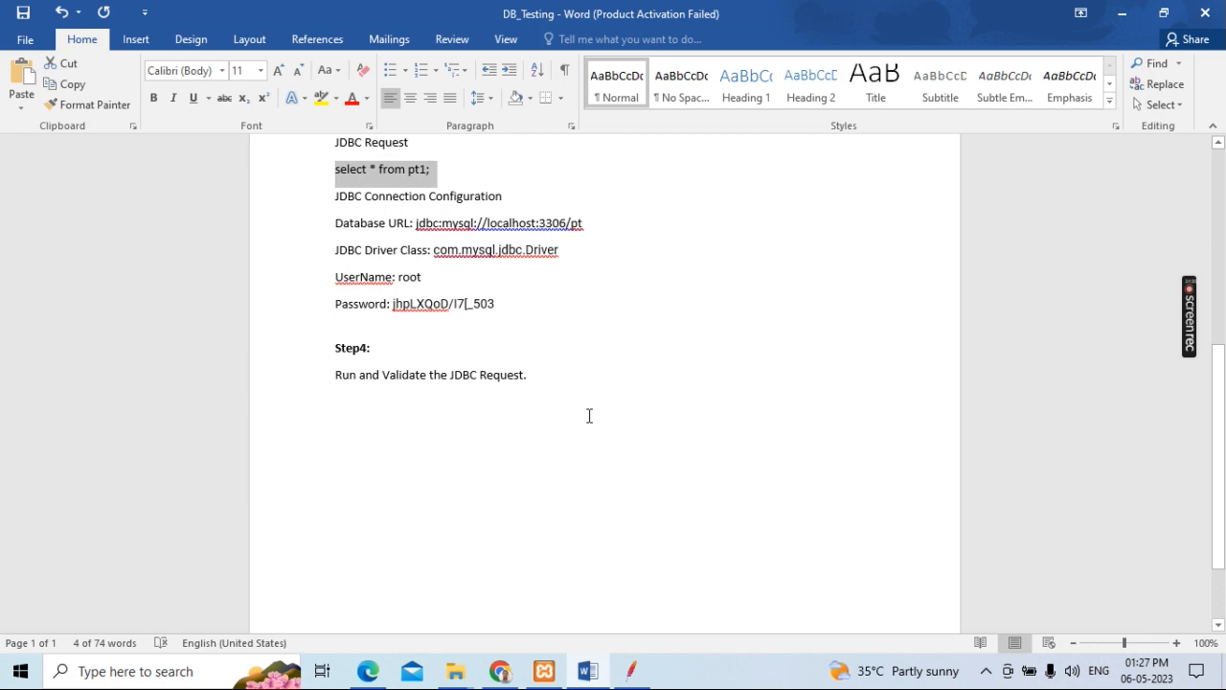
scroll(589, 415, "up", 8)
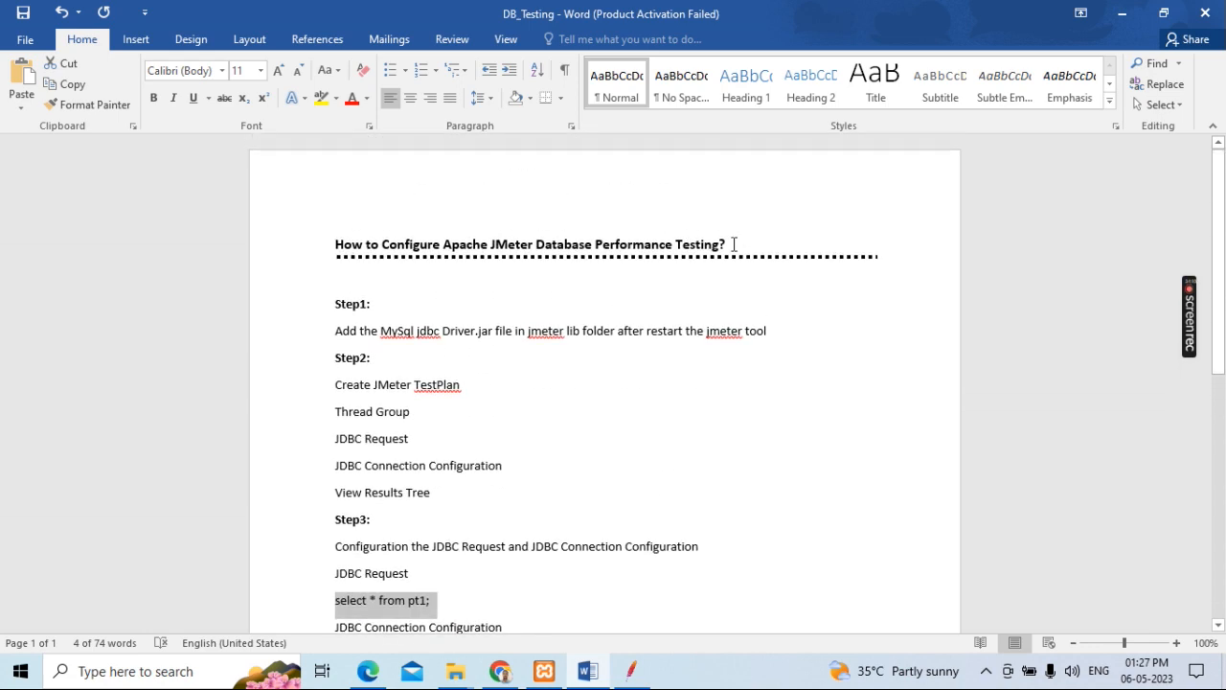
scroll(735, 240, "down", 1)
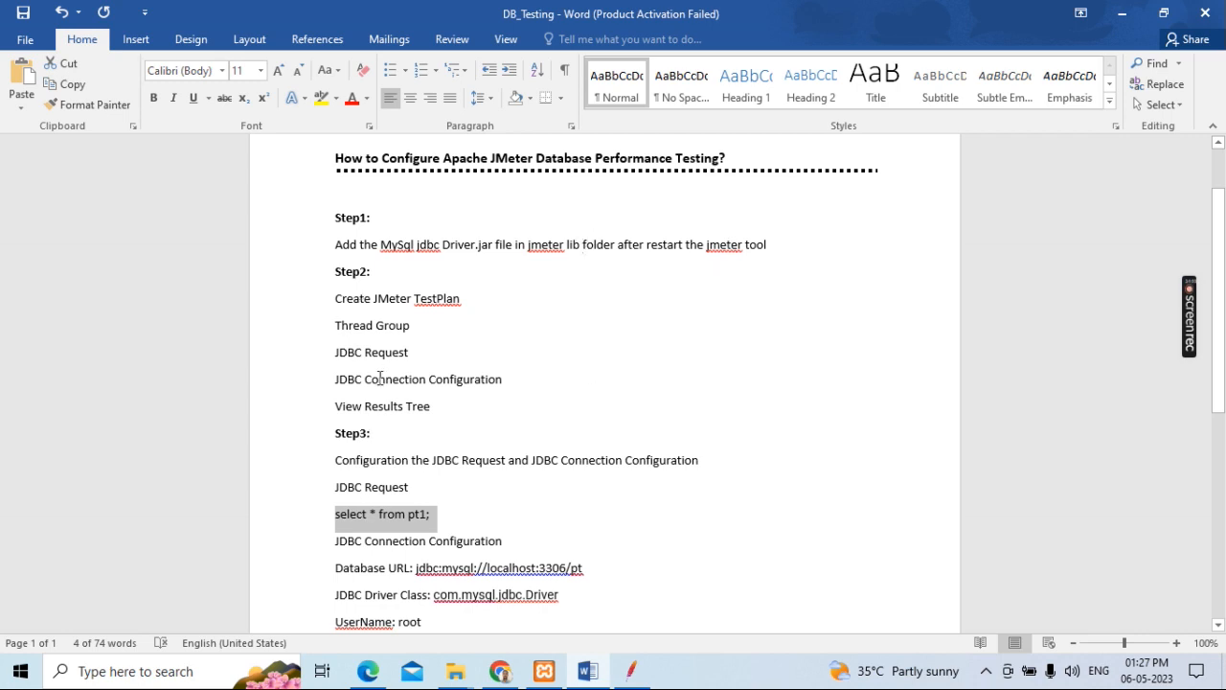
scroll(593, 354, "down", 3)
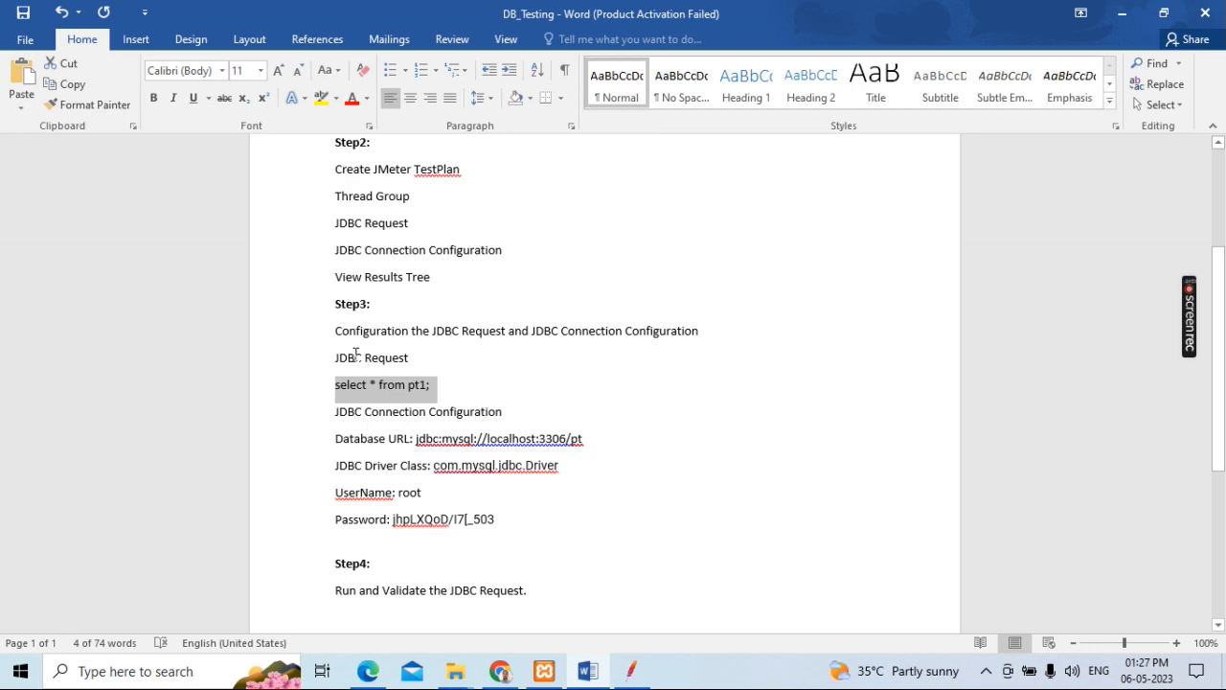
scroll(550, 362, "down", 2)
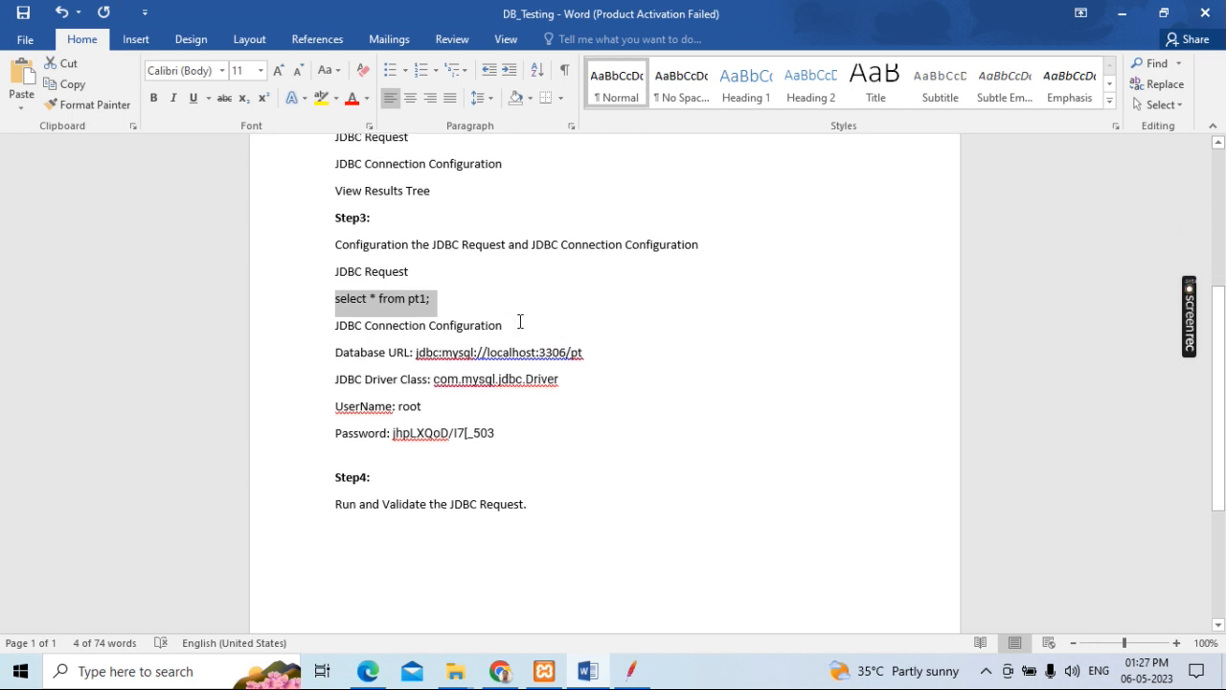
scroll(520, 322, "down", 2)
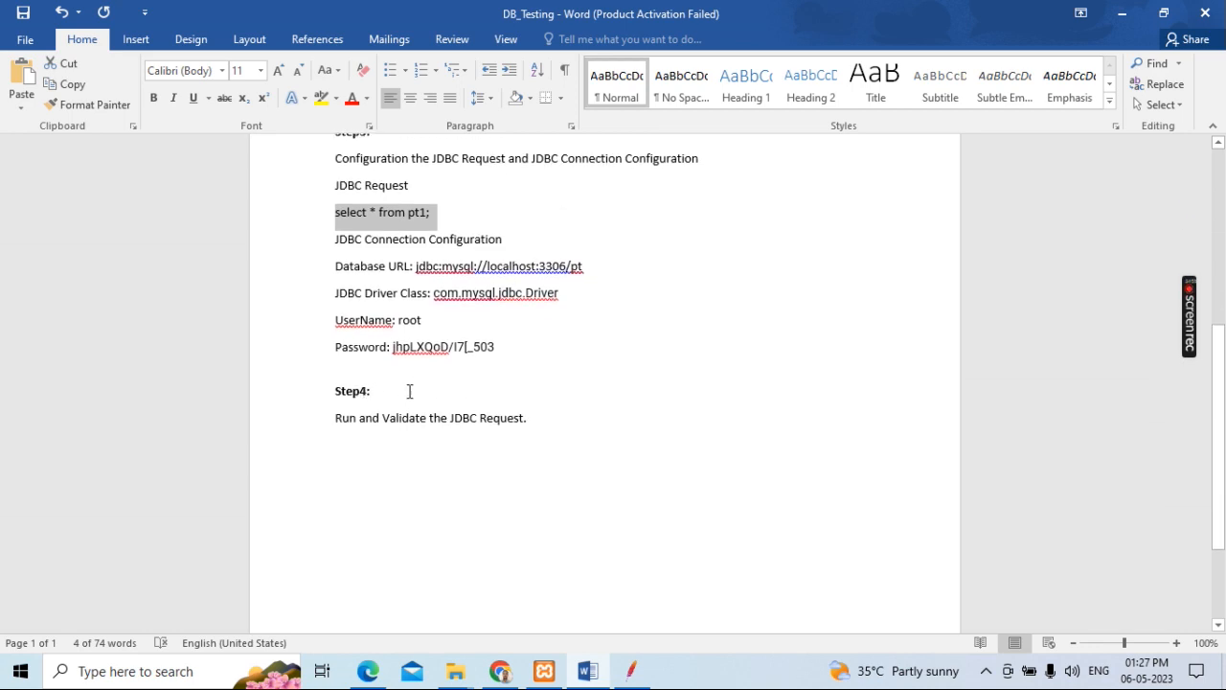
left_click(632, 675)
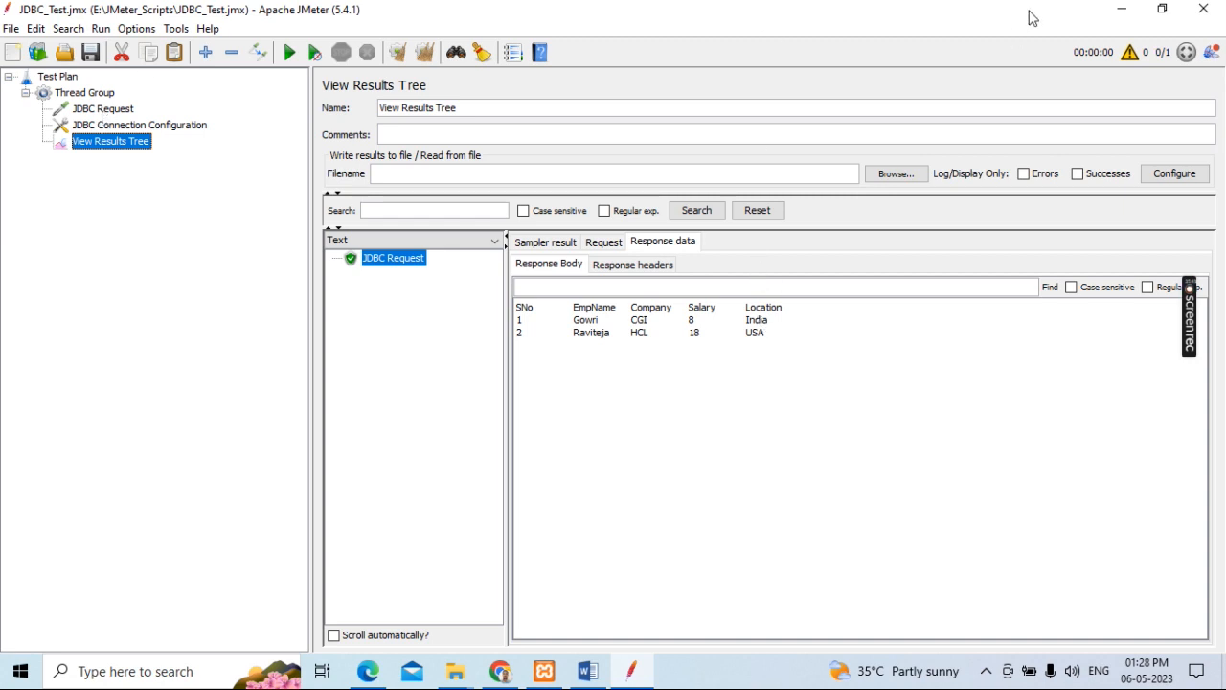
Step: Minimize JMeter and reread the whole DB_Testing guide, from its title through the Step4 validation
left_click(1123, 16)
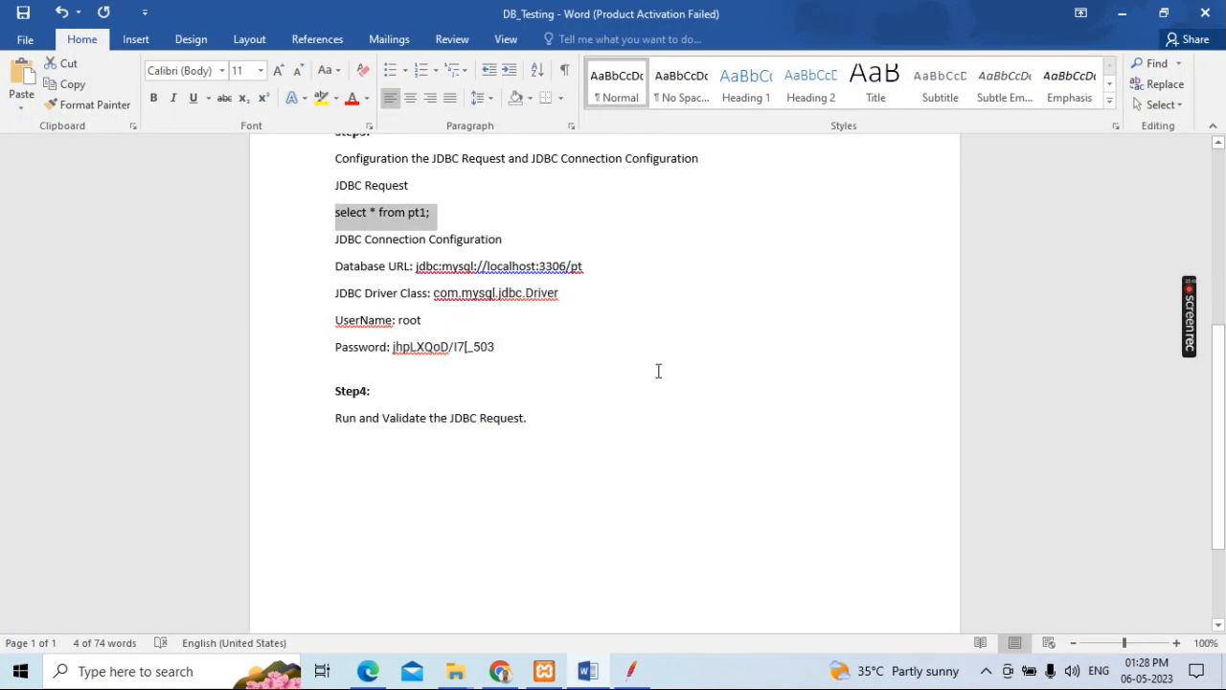
left_click(443, 220)
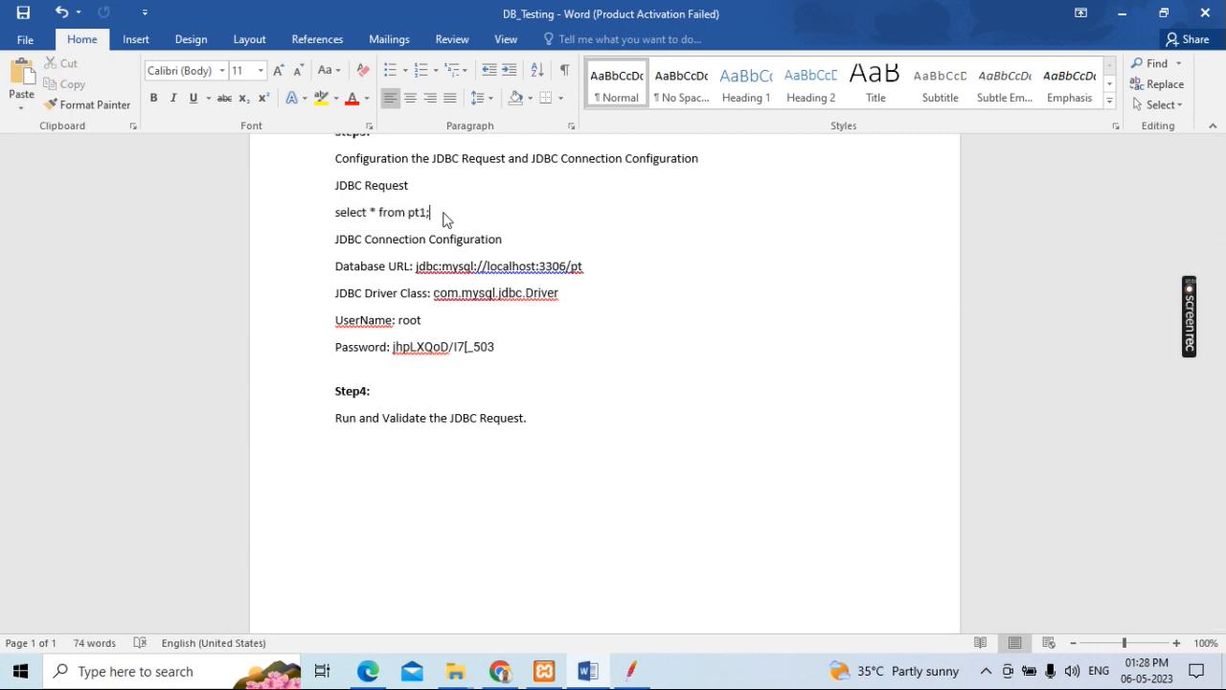
scroll(690, 439, "up", 7)
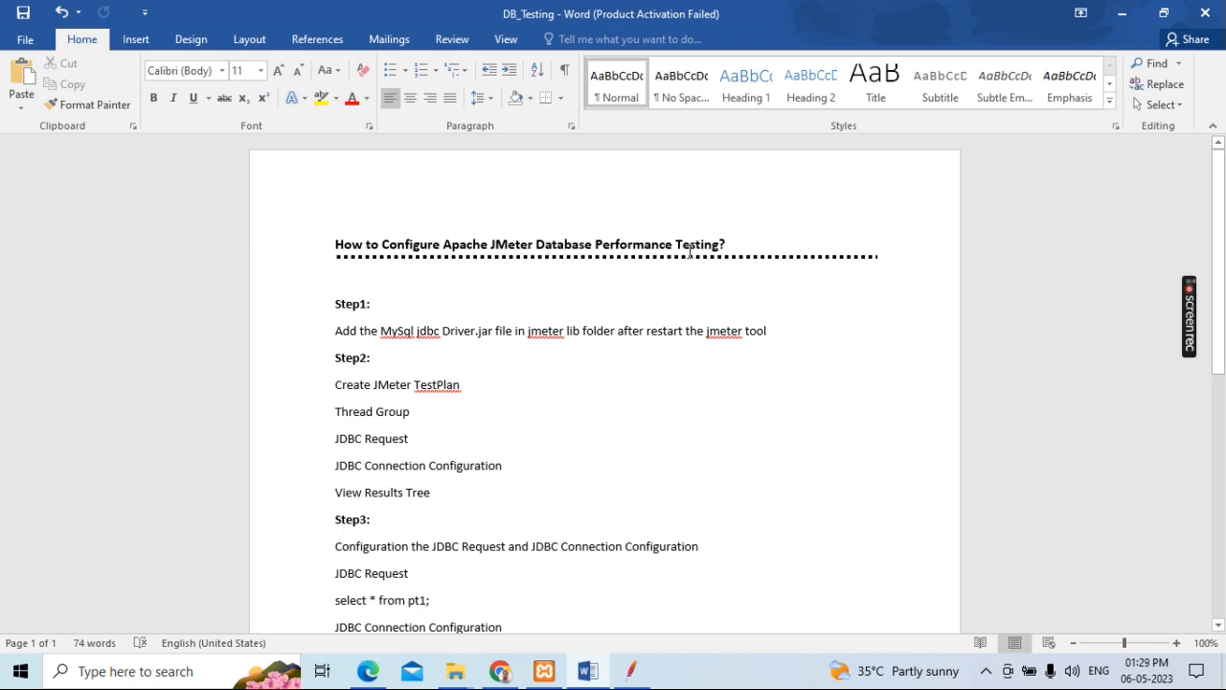
scroll(586, 279, "down", 2)
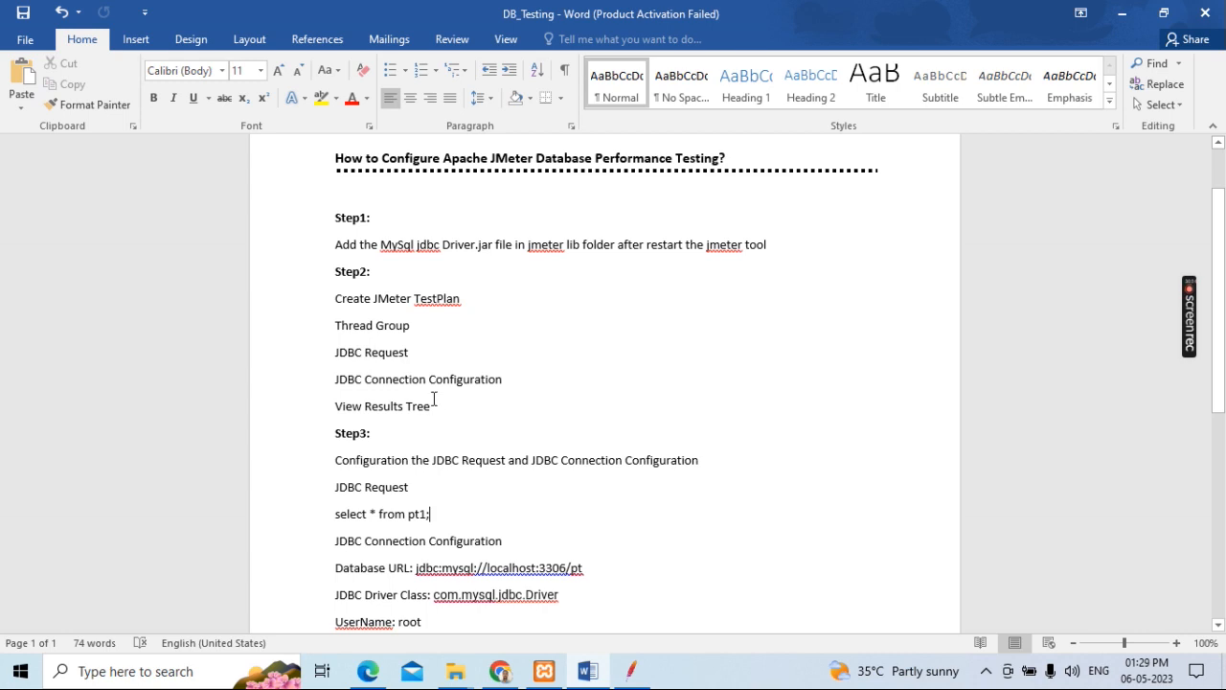
scroll(431, 398, "down", 3)
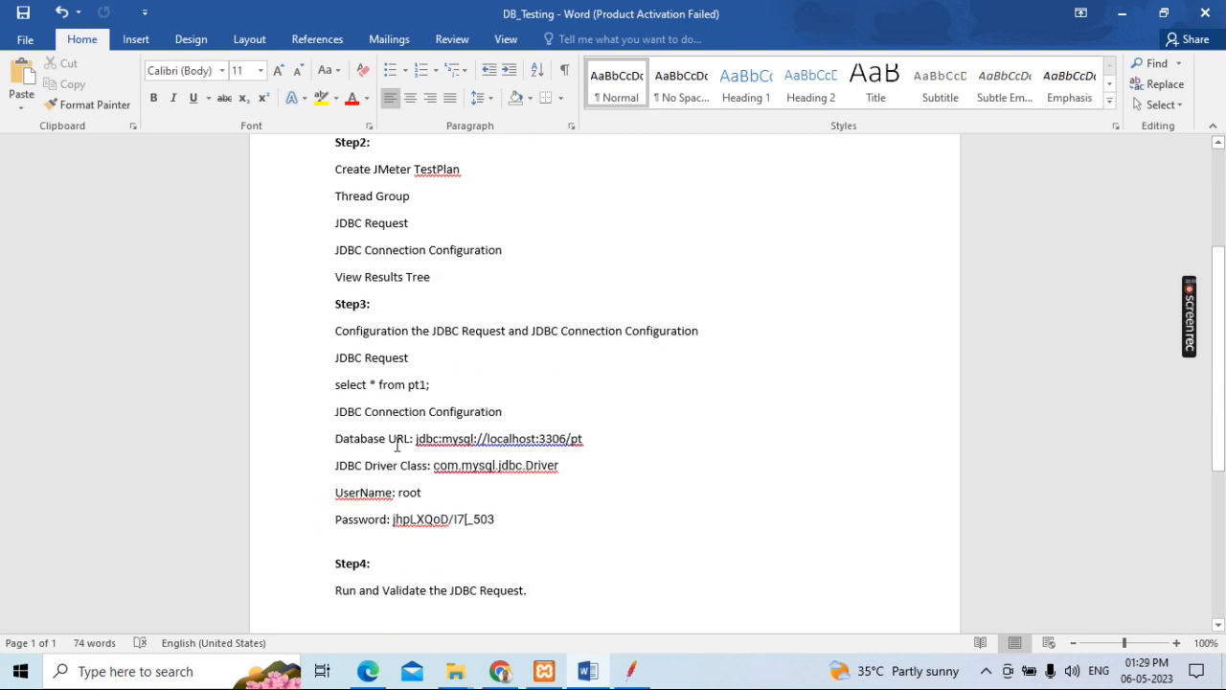
scroll(496, 516, "down", 3)
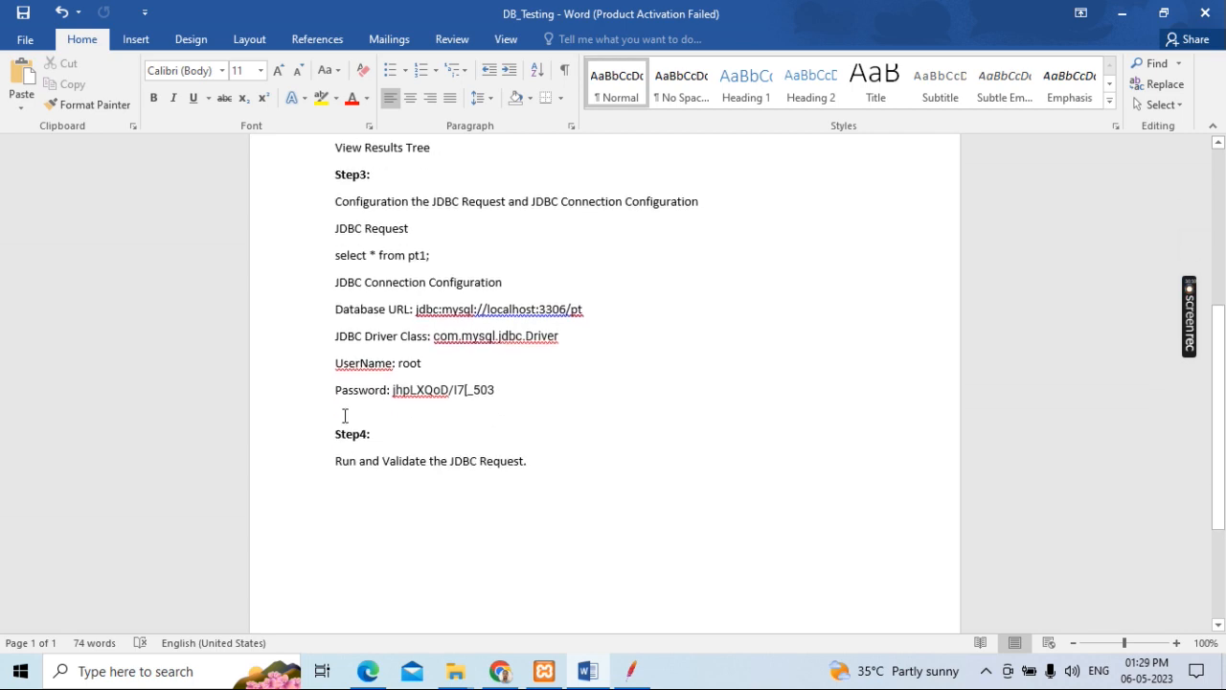
scroll(556, 469, "down", 2)
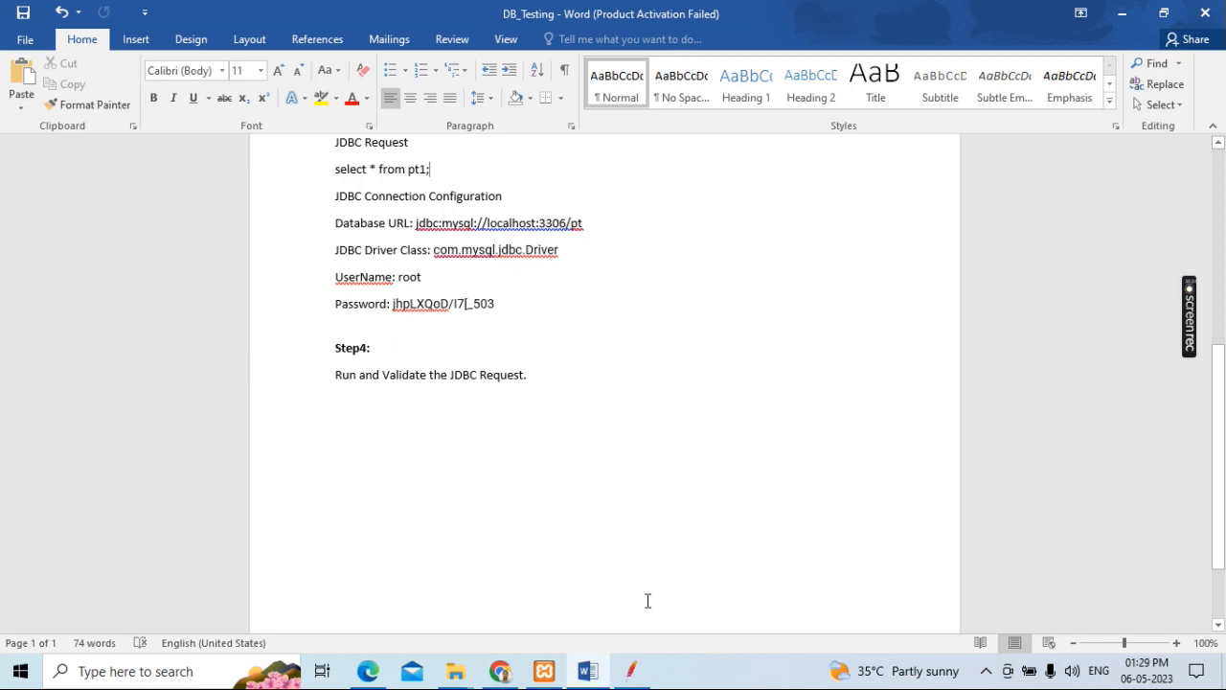
Step: Switch to JMeter and clear all results of the previous run
left_click(640, 670)
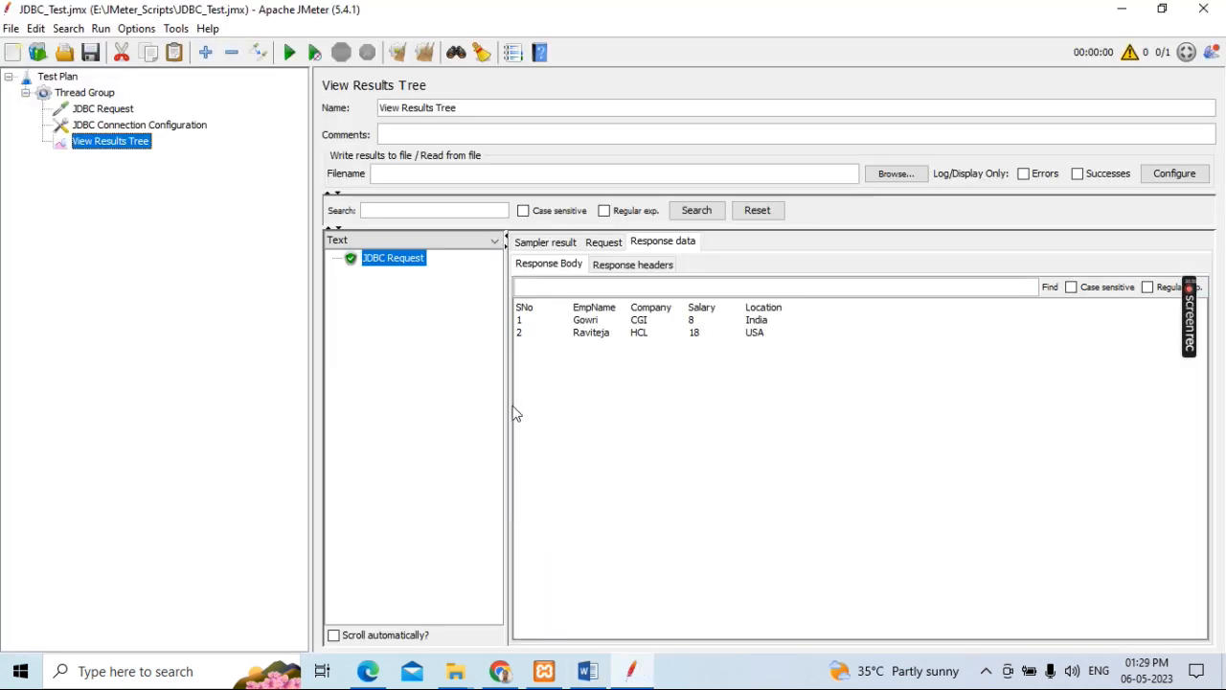
left_click(430, 59)
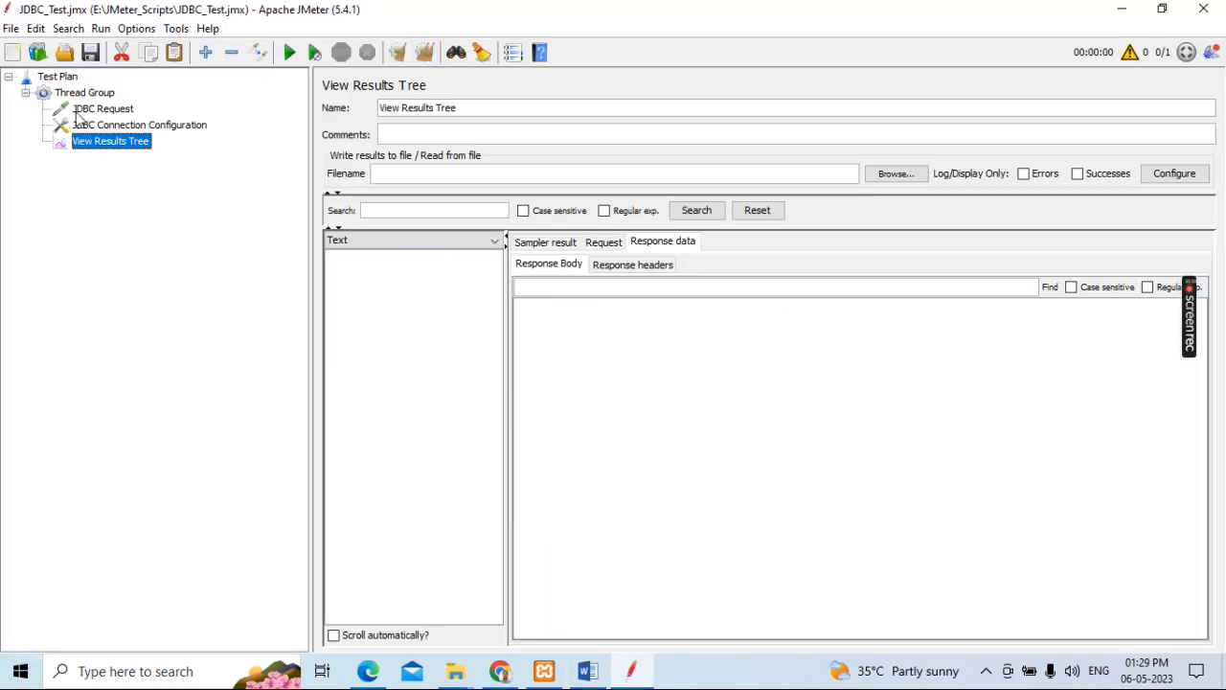
Step: Review the settings of the Test Plan, Thread Group, JDBC Request and JDBC Connection Configuration, including its database connection fields
left_click(57, 79)
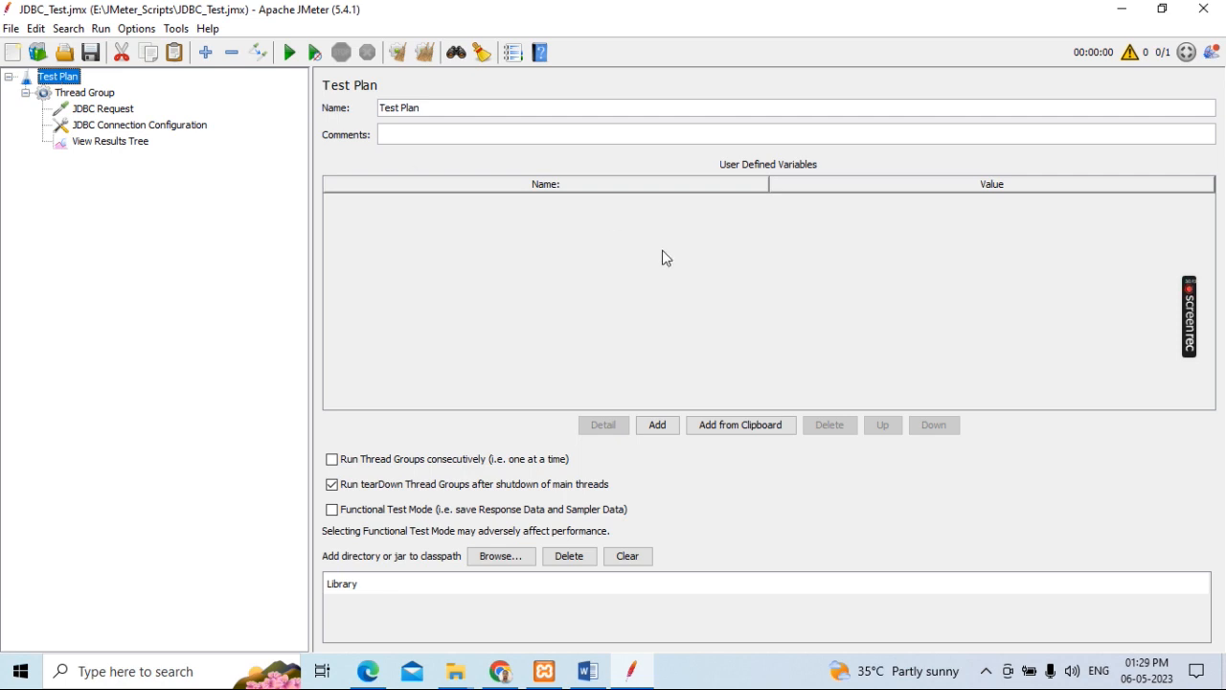
left_click(84, 96)
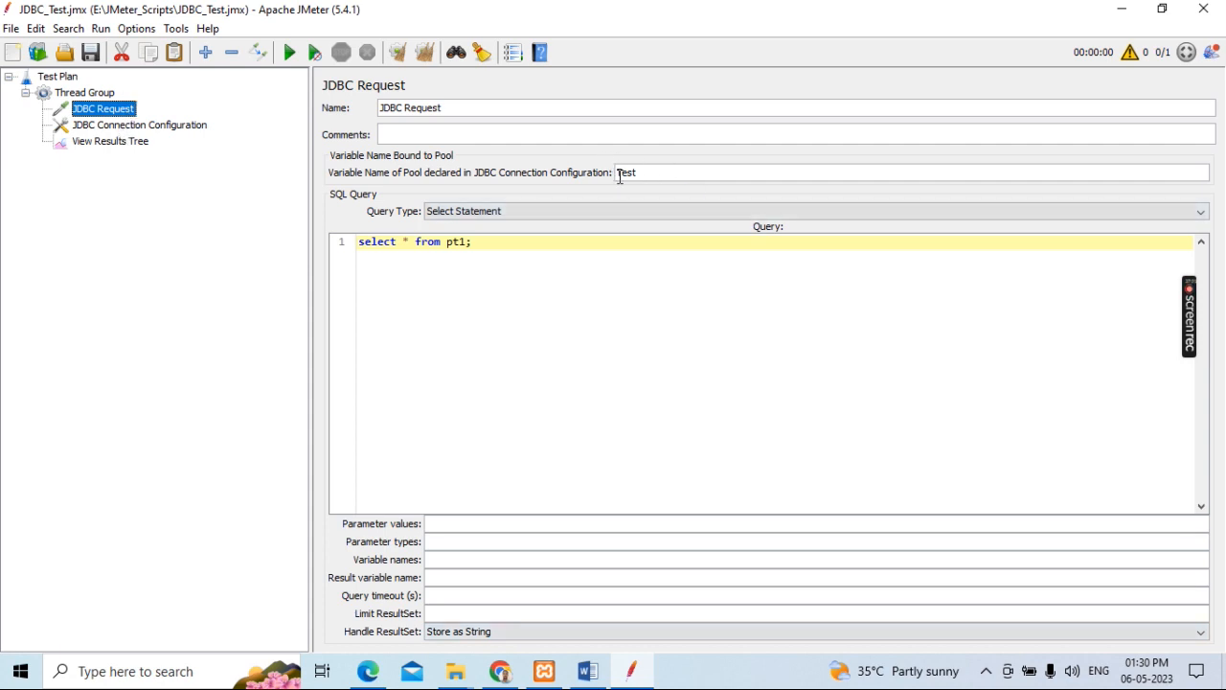
left_click(119, 130)
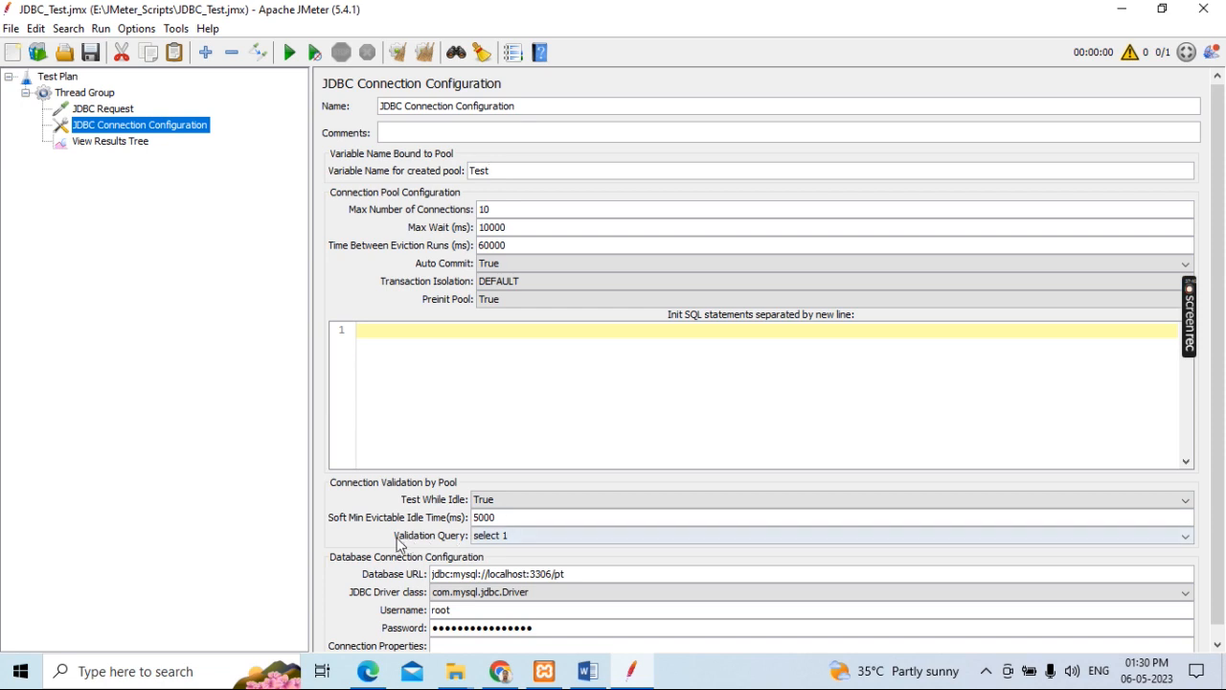
scroll(657, 481, "down", 1)
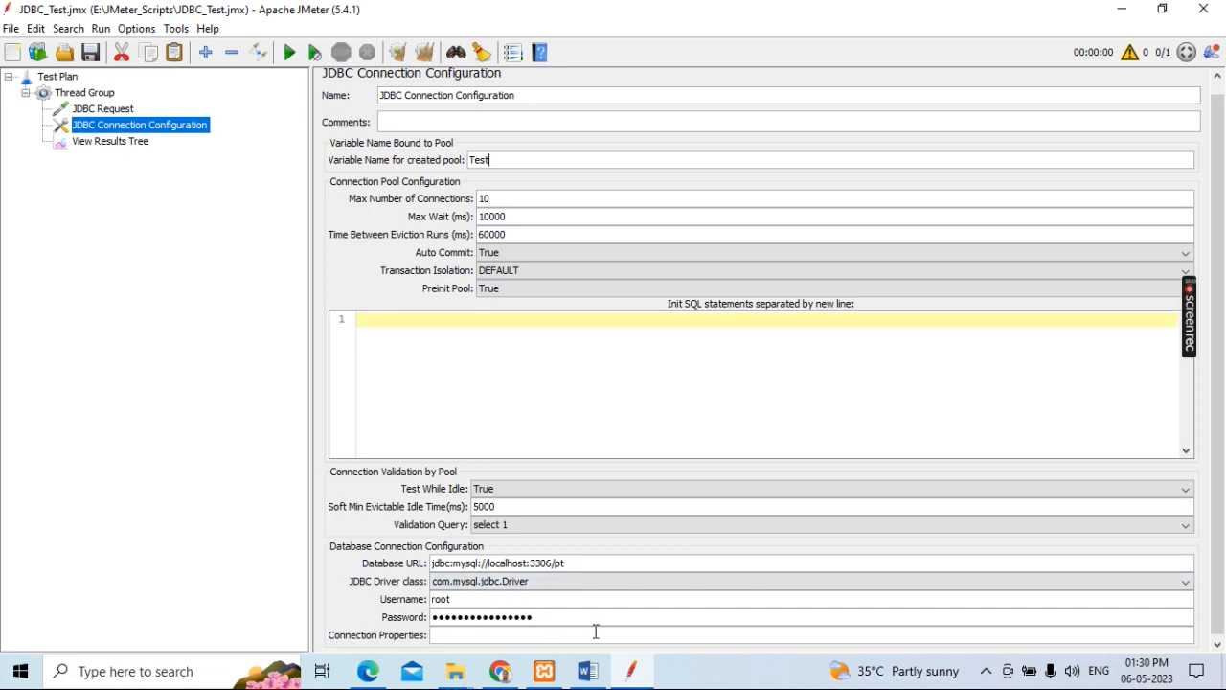
Step: Rerun the test and examine the JDBC Request's sampler result, request body, response data and response headers in View Results Tree
left_click(117, 150)
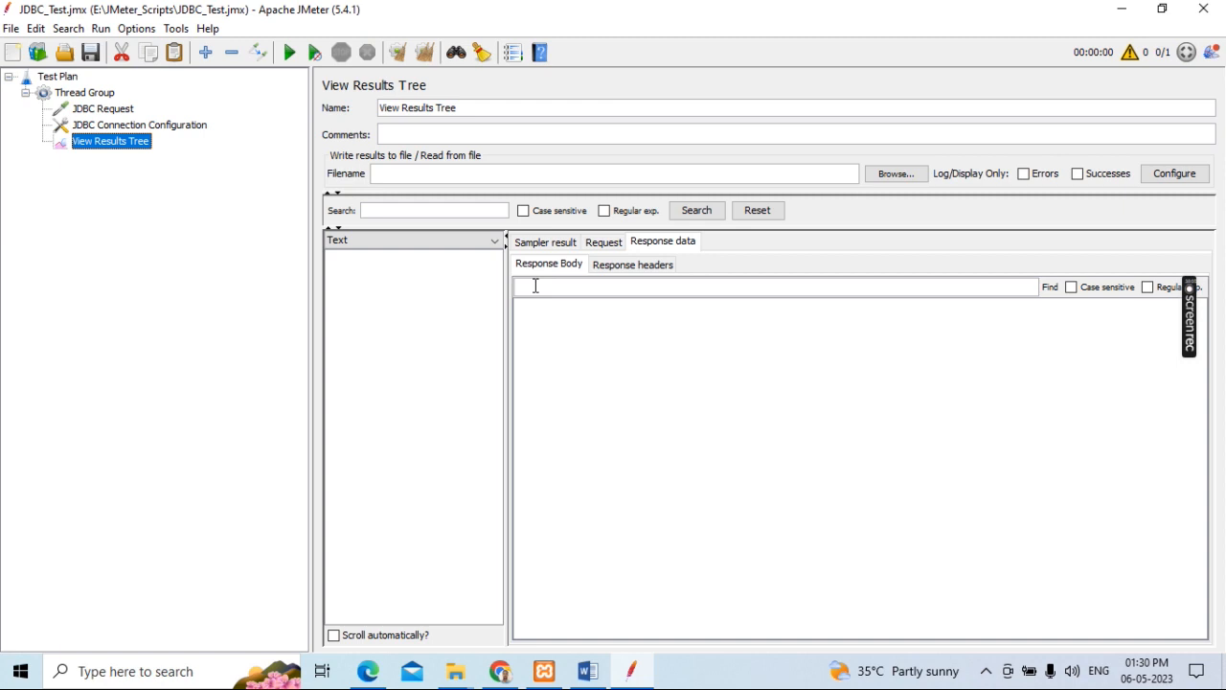
left_click(404, 263)
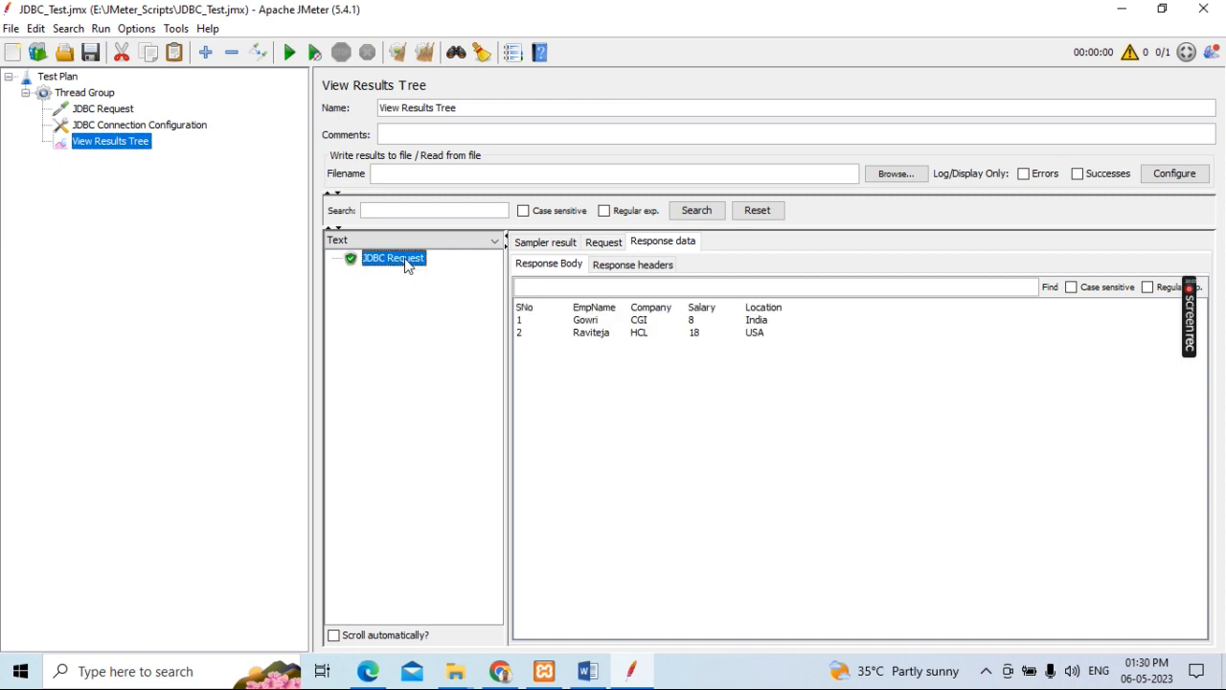
left_click(559, 243)
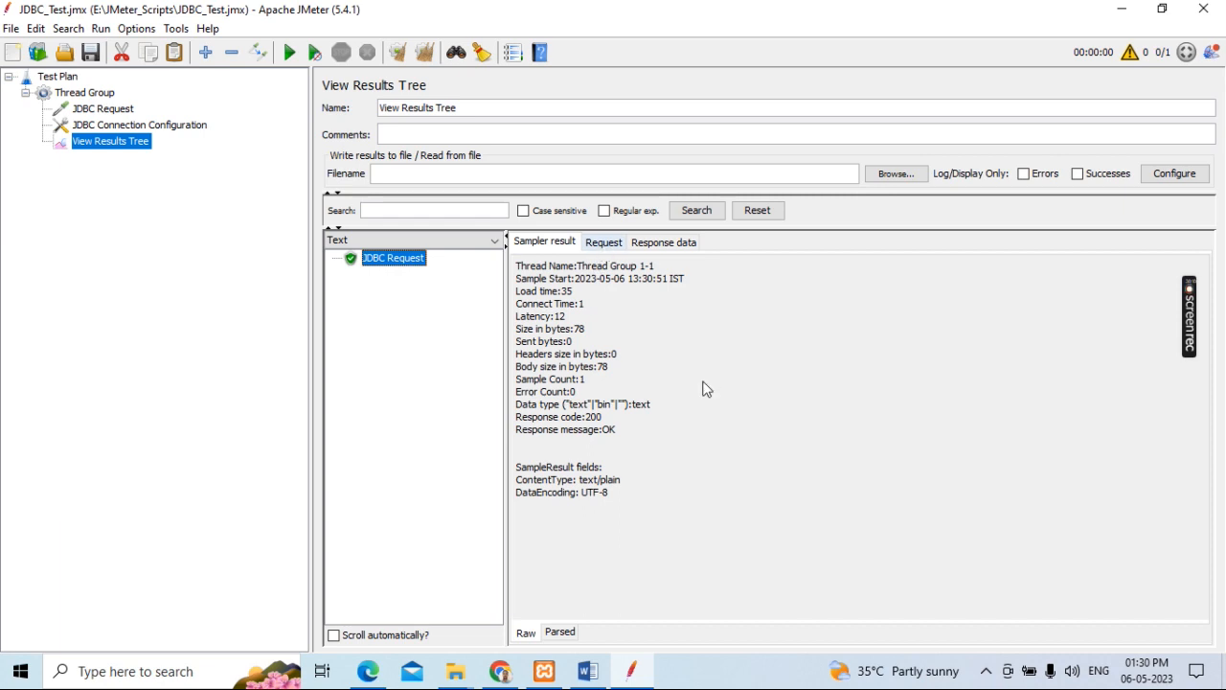
left_click(603, 242)
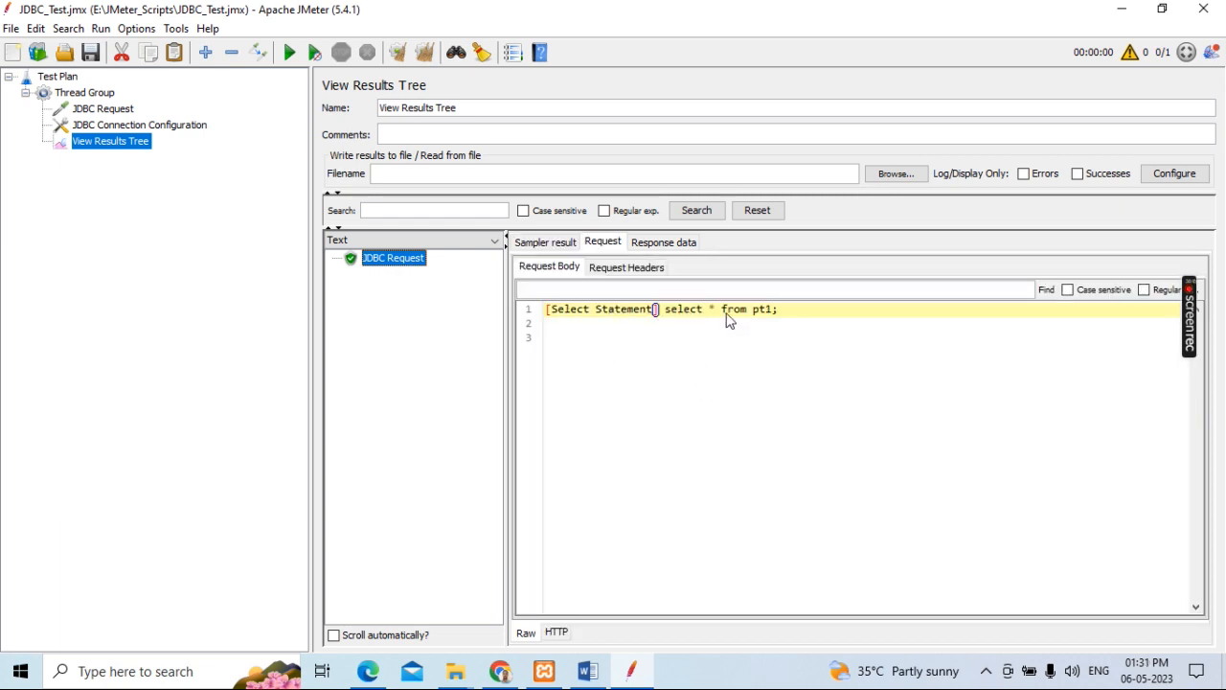
left_click(669, 242)
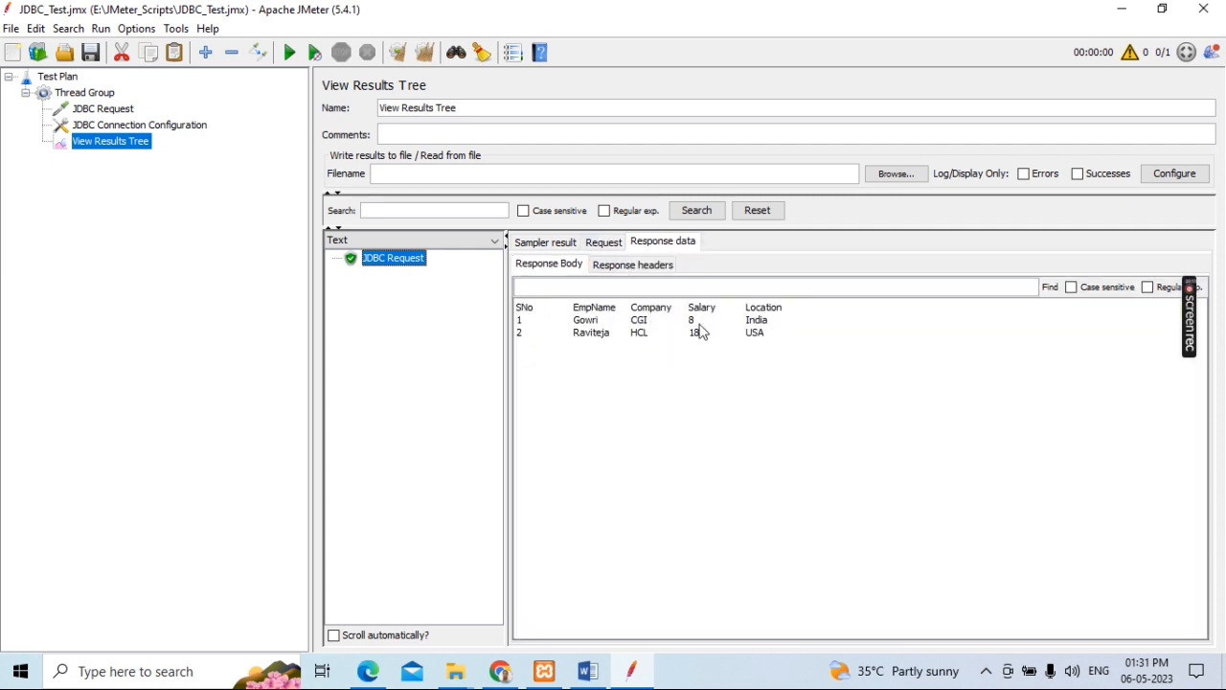
left_click(641, 273)
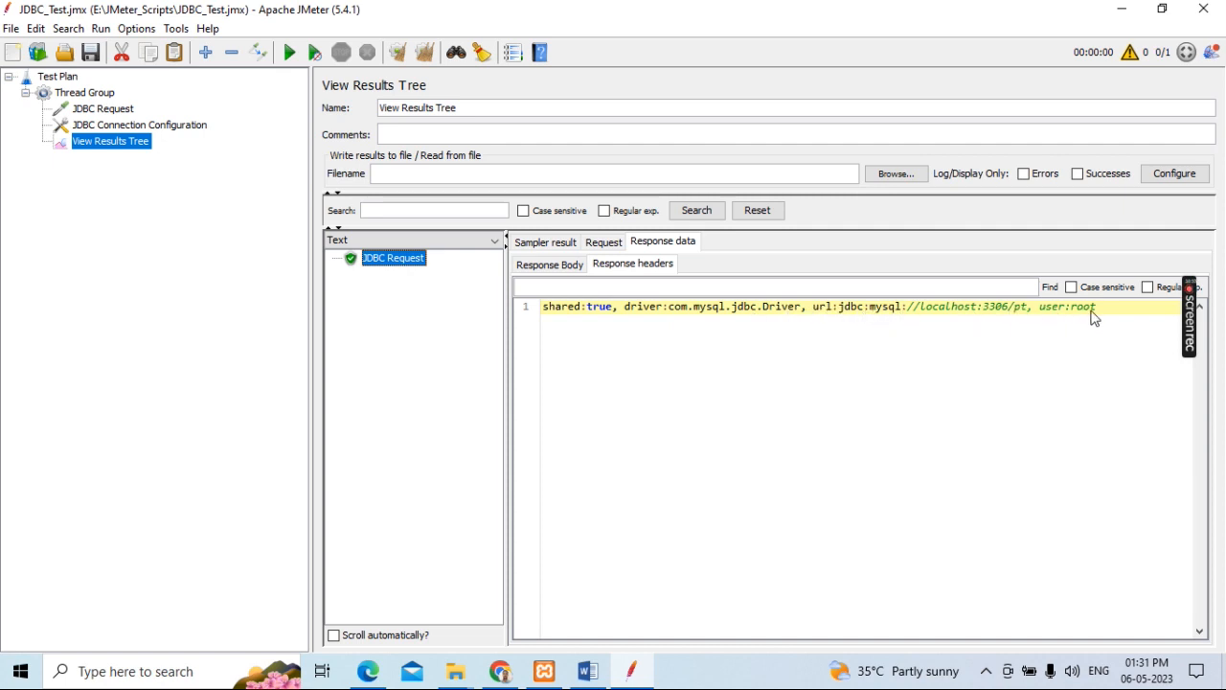
left_click(561, 272)
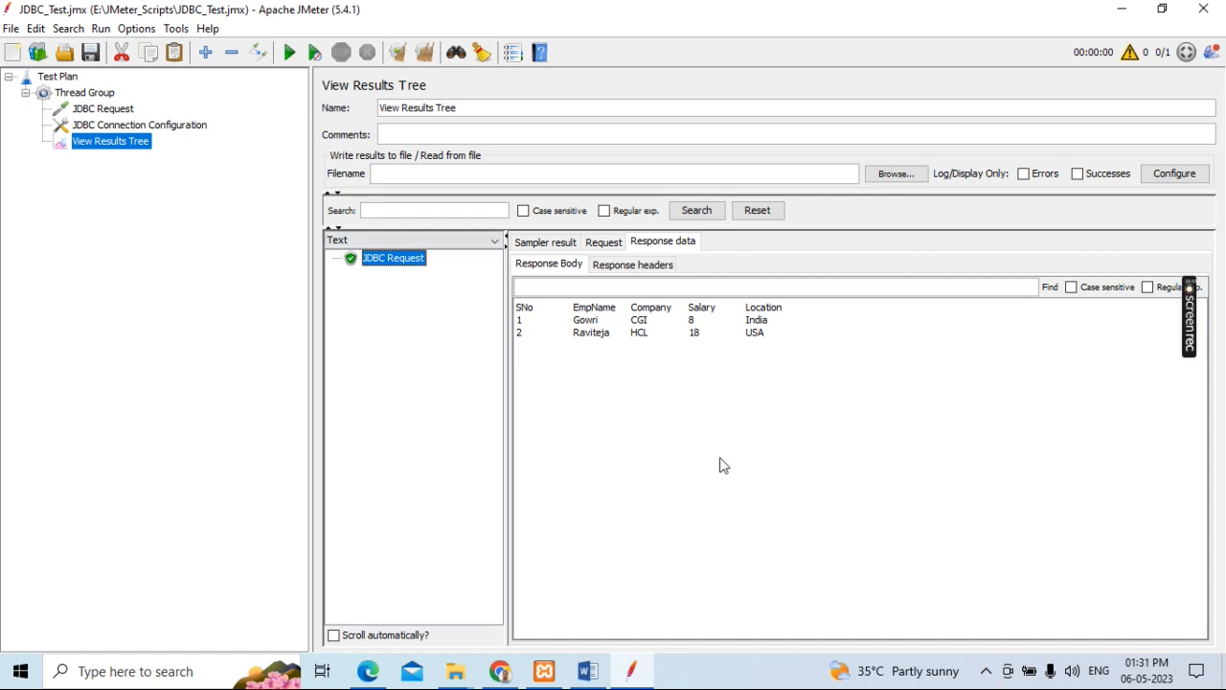
Step: Switch to the DB_Testing guide in Word and go back through its steps up to the title
left_click(587, 670)
scroll(568, 465, "up", 5)
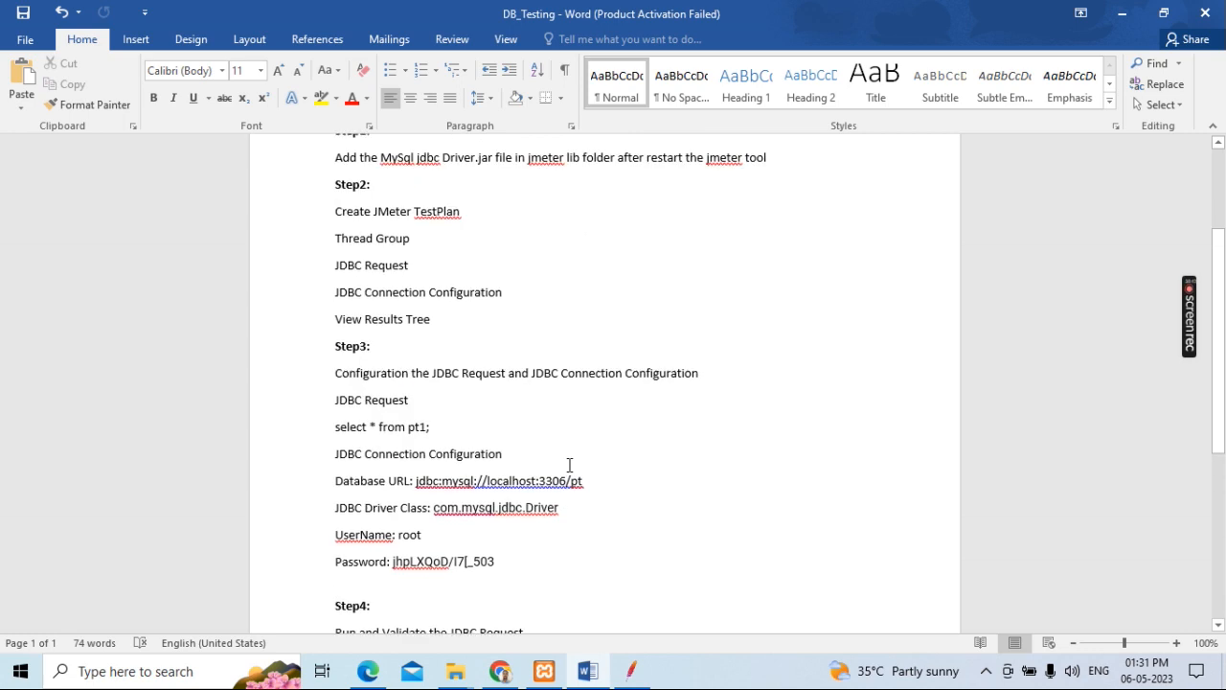
scroll(569, 465, "up", 3)
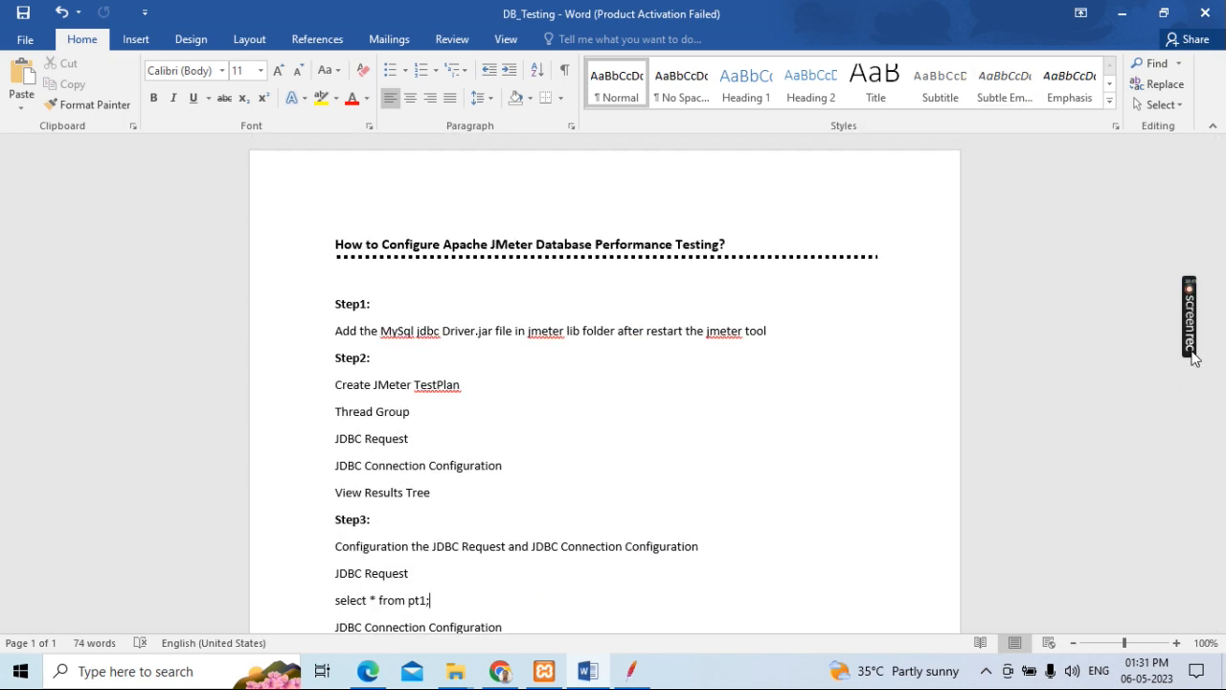
mouse_move(1190, 344)
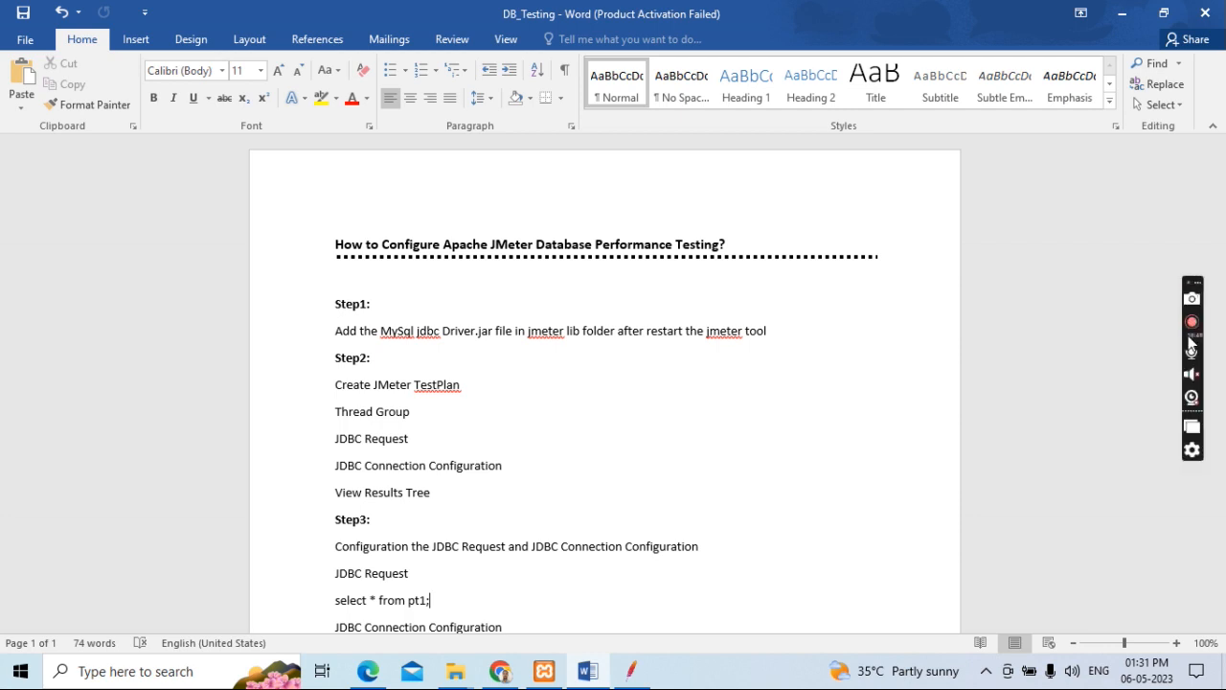